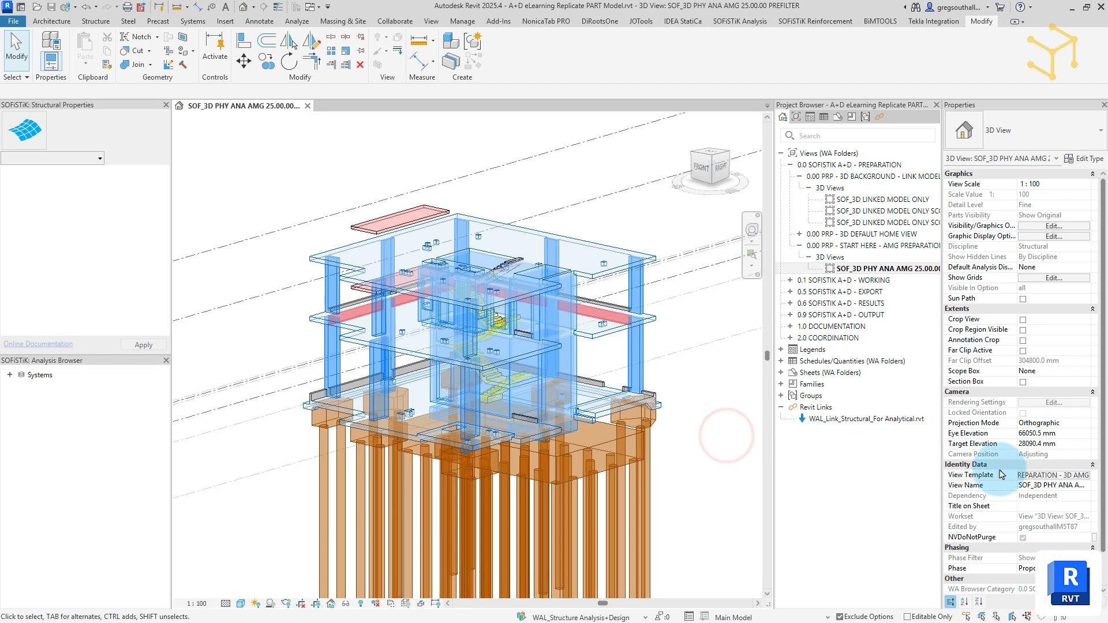
# Review the filter overrides in the 3D view's assigned view template, 0.10 SOF PREPARATION - 3D AMG PREFILTER
pyautogui.click(1042, 475)
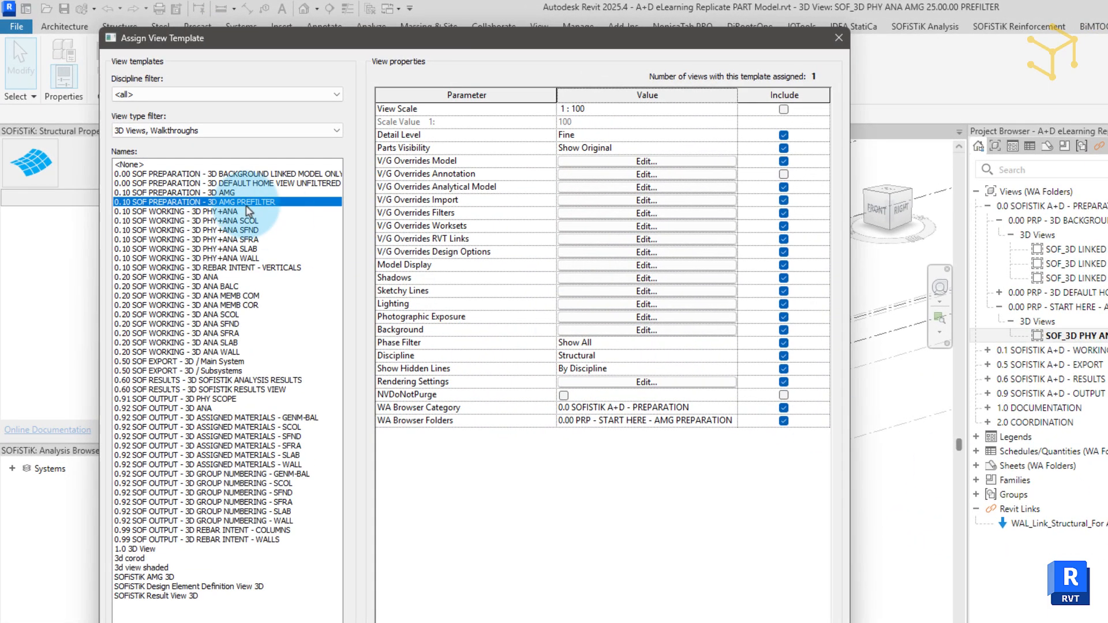
pyautogui.click(586, 213)
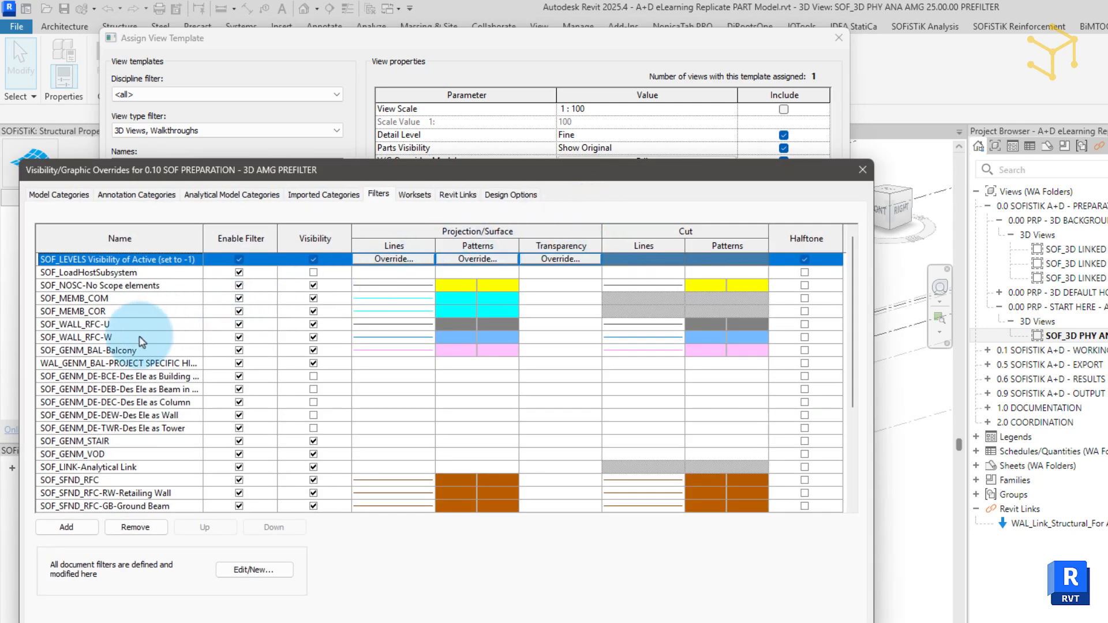
pyautogui.scroll(-3, 142, 341)
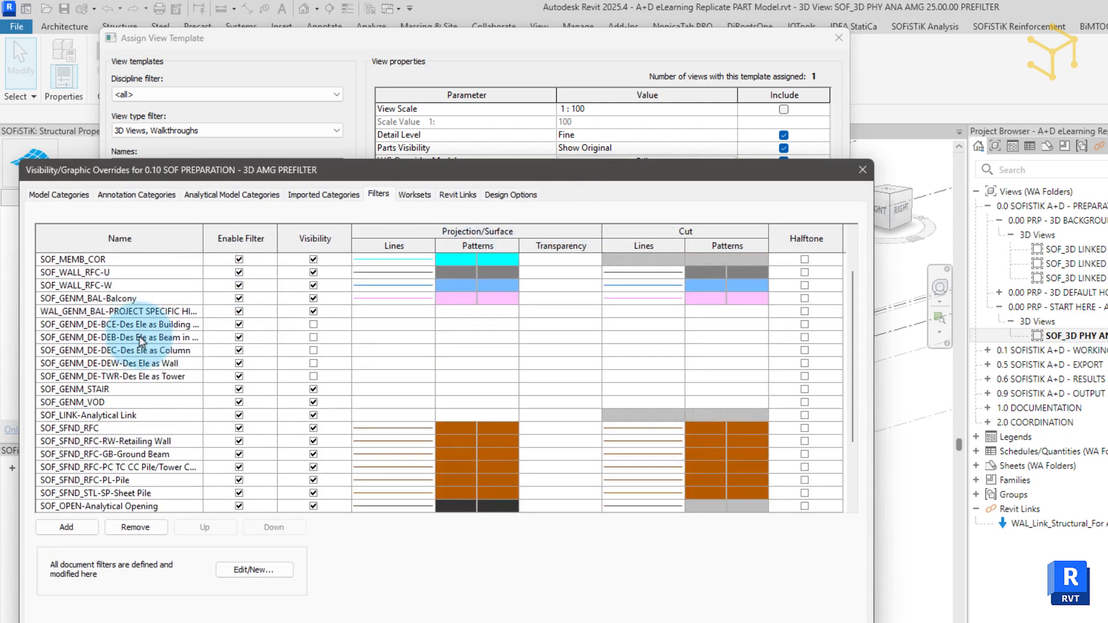
pyautogui.scroll(-2, 141, 340)
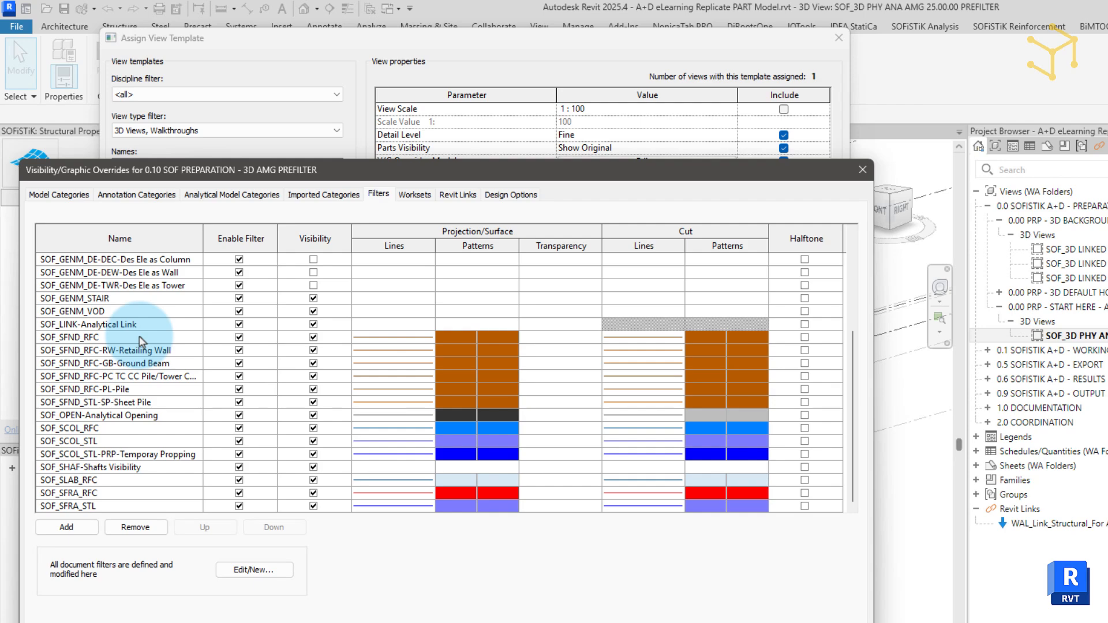
pyautogui.scroll(3, 141, 341)
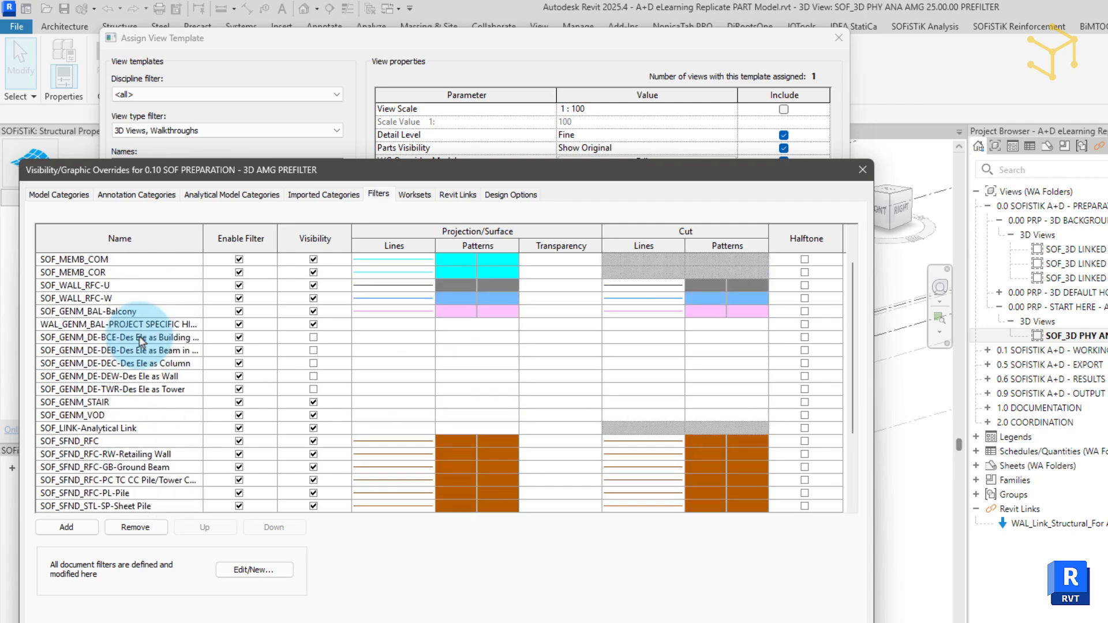
pyautogui.scroll(1, 141, 340)
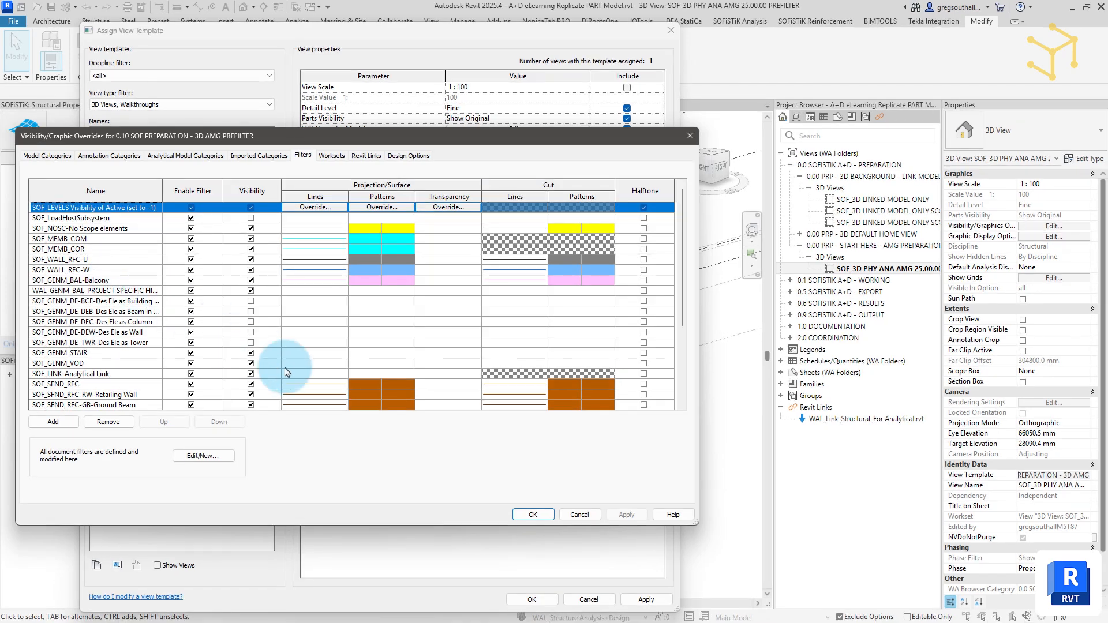
pyautogui.click(545, 516)
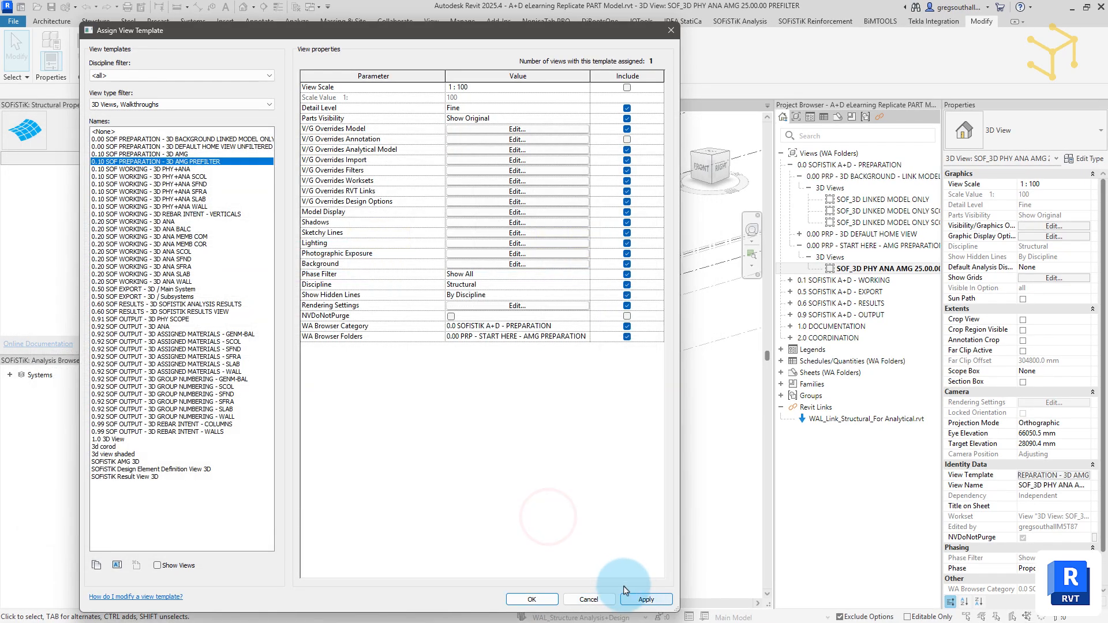
pyautogui.click(640, 600)
pyautogui.click(528, 600)
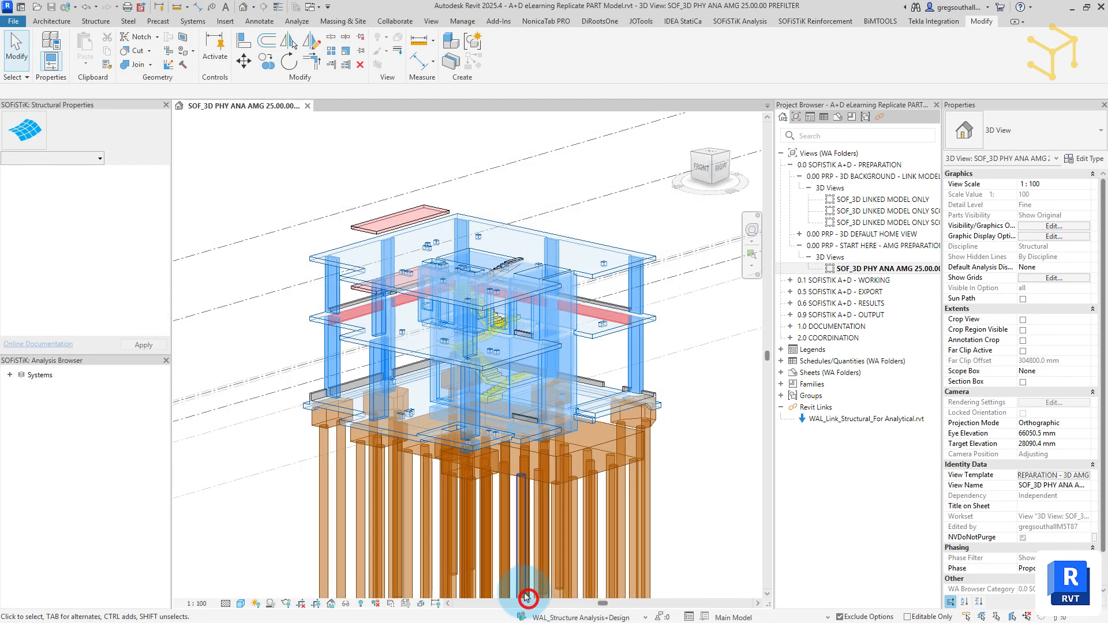
pyautogui.click(248, 181)
# Set the SOFiSTiK_Filtering ID to NOSC for all WAL_WALL_RFC-150-Upstand walls visible in the 3D view
pyautogui.click(317, 396)
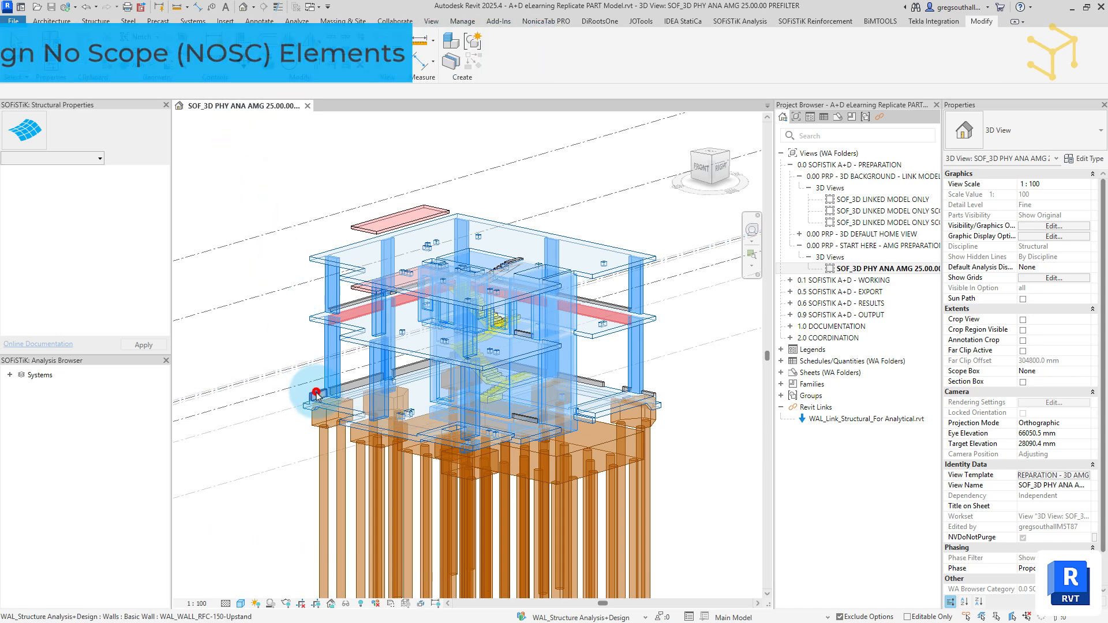
pyautogui.rightClick(317, 396)
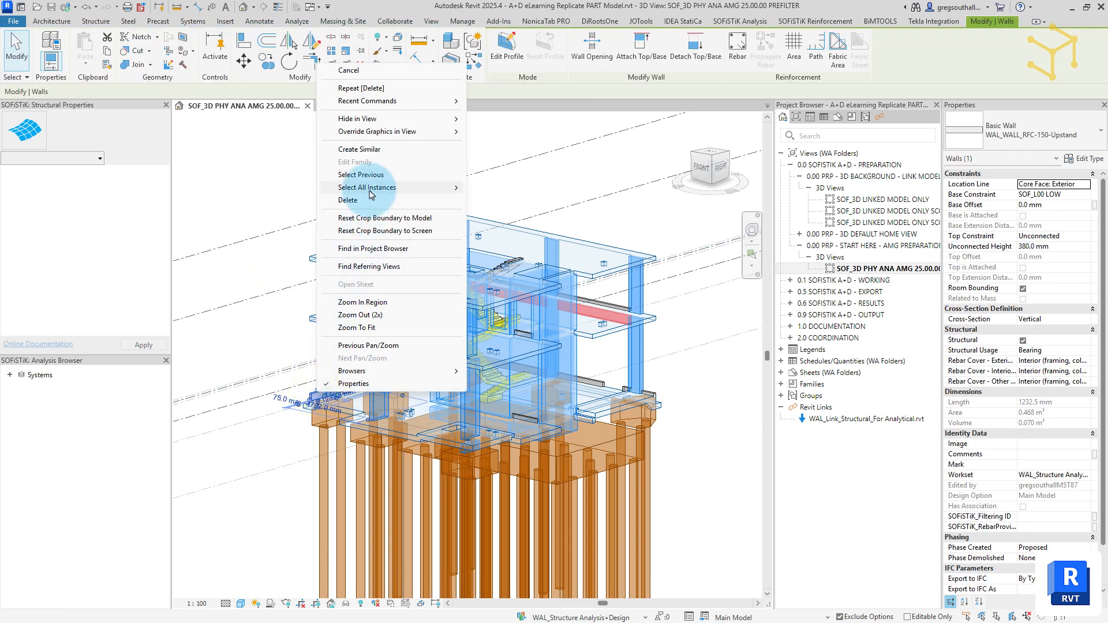
pyautogui.moveTo(370, 188)
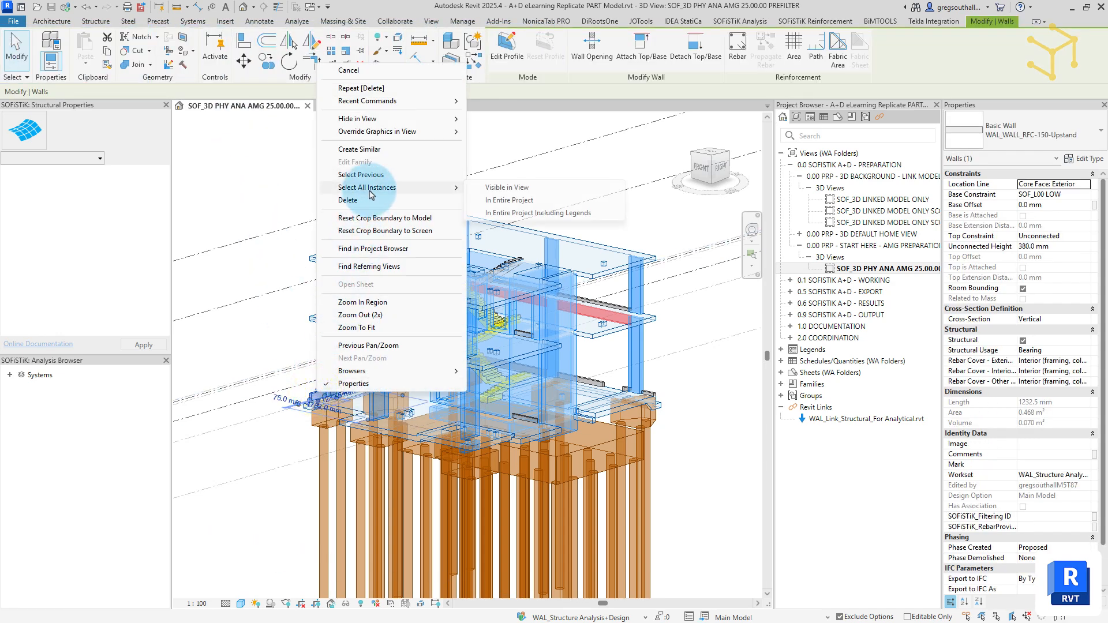
pyautogui.click(504, 188)
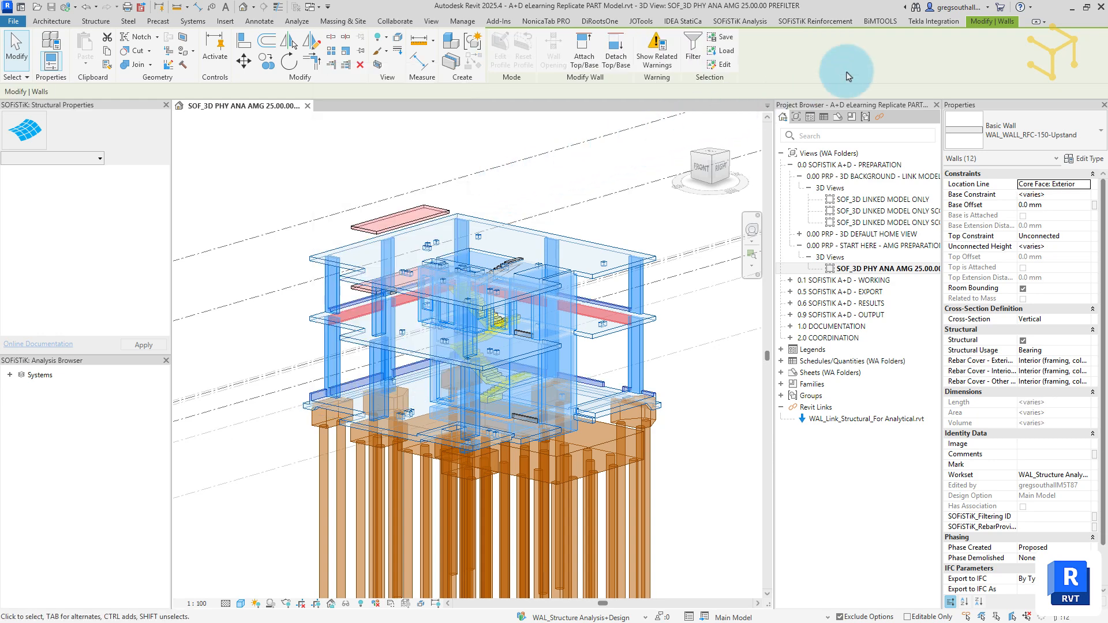
pyautogui.click(693, 46)
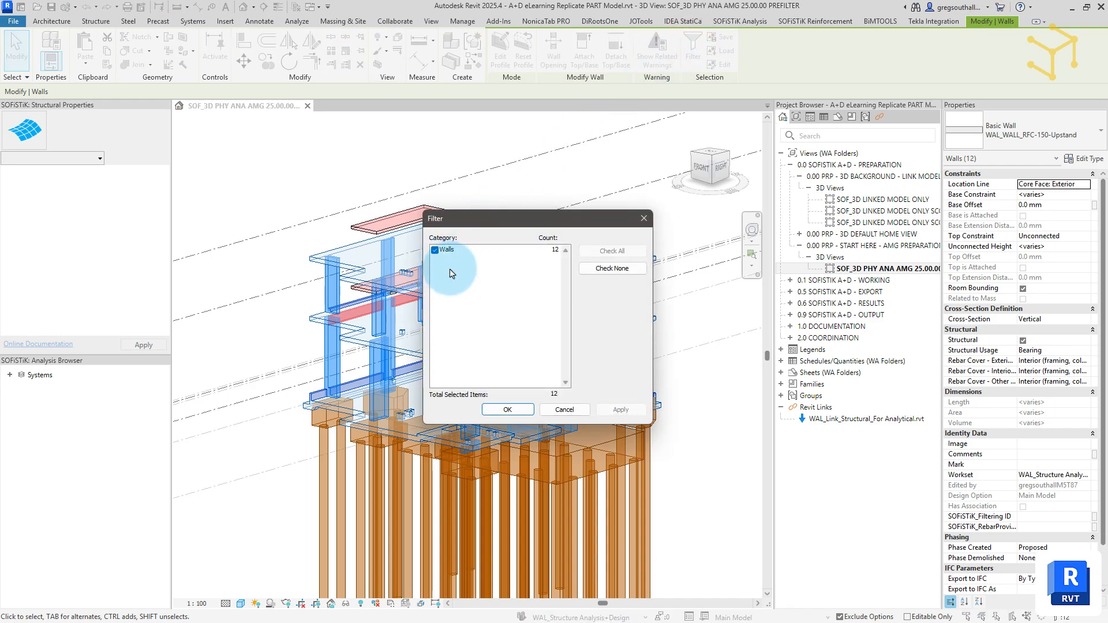
pyautogui.click(523, 413)
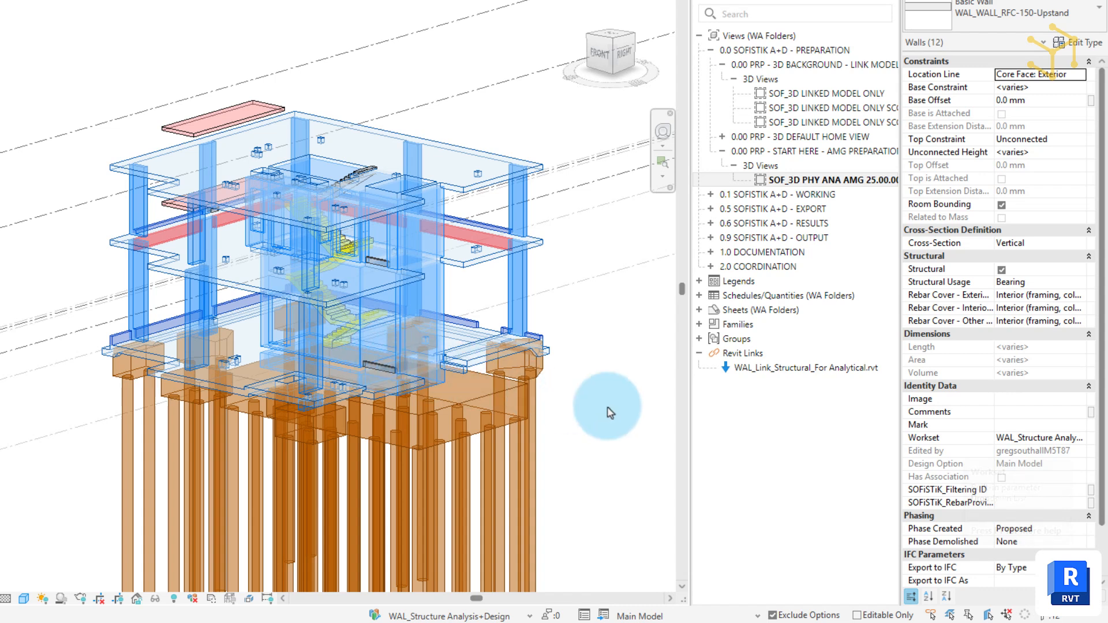
pyautogui.click(1010, 491)
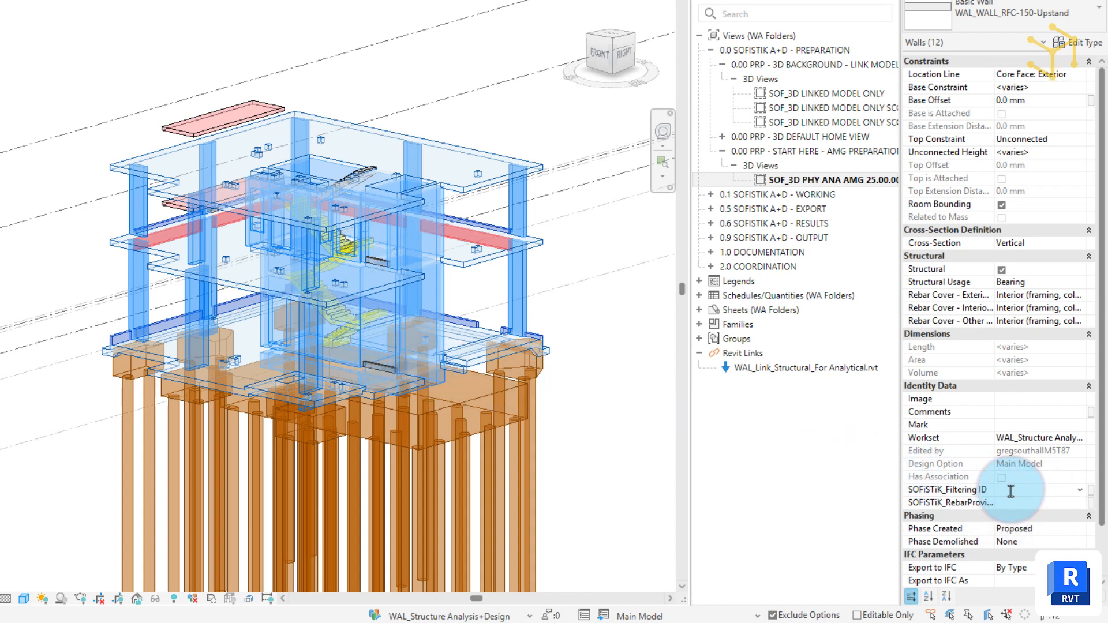
pyautogui.write('NOSC')
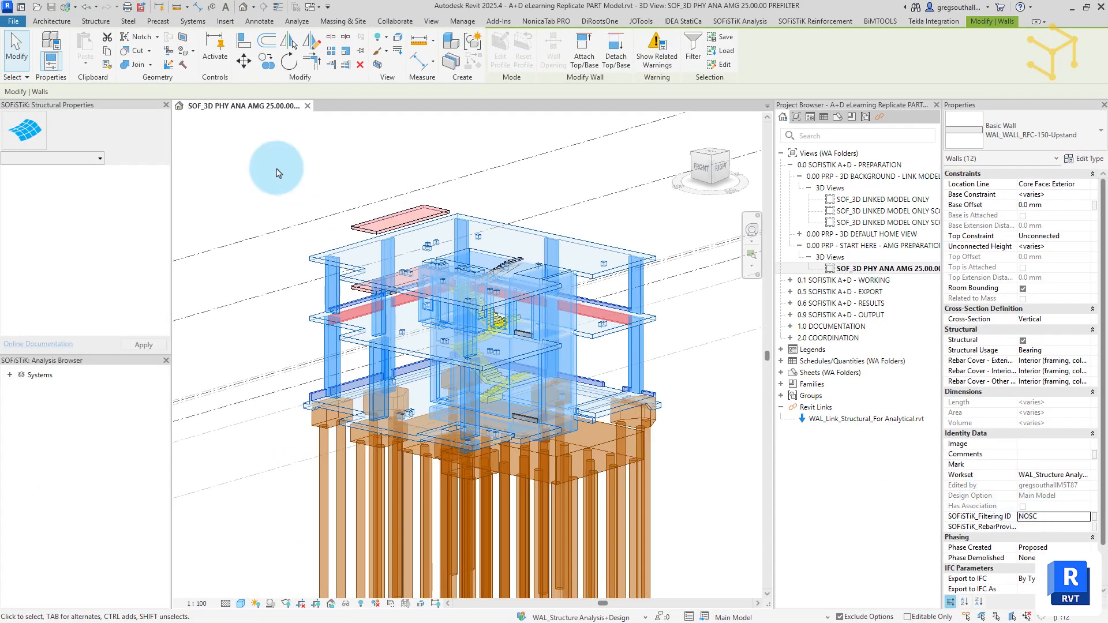
pyautogui.click(277, 171)
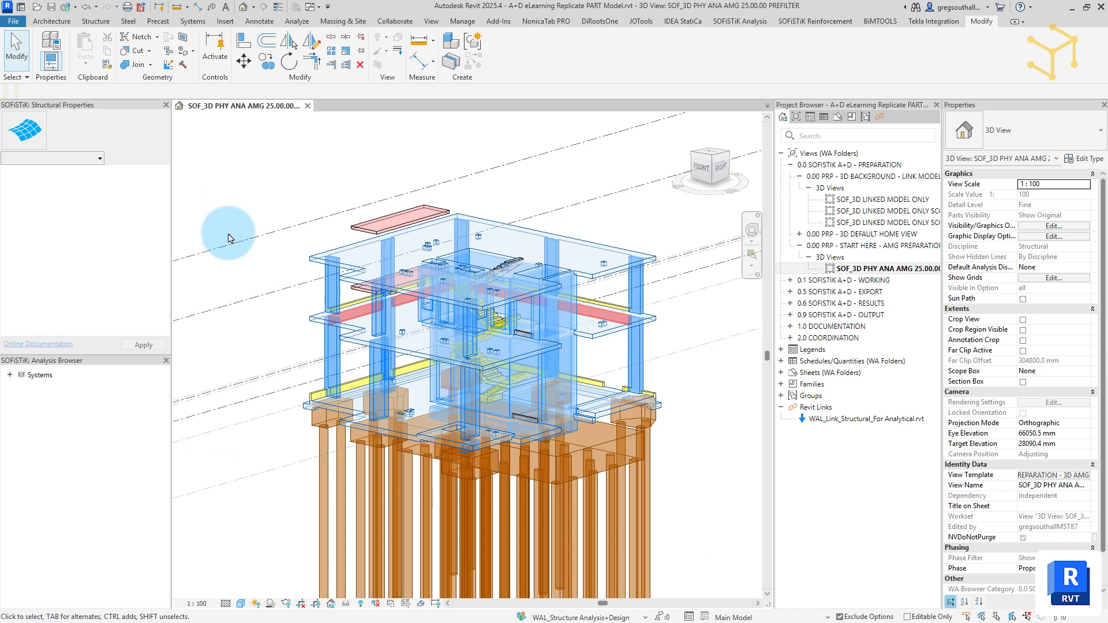
# Set the SOFiSTiK_Filtering ID to NOSC for all visible WAL_SLBE_RFC-675x275x220 slab edges
pyautogui.click(239, 72)
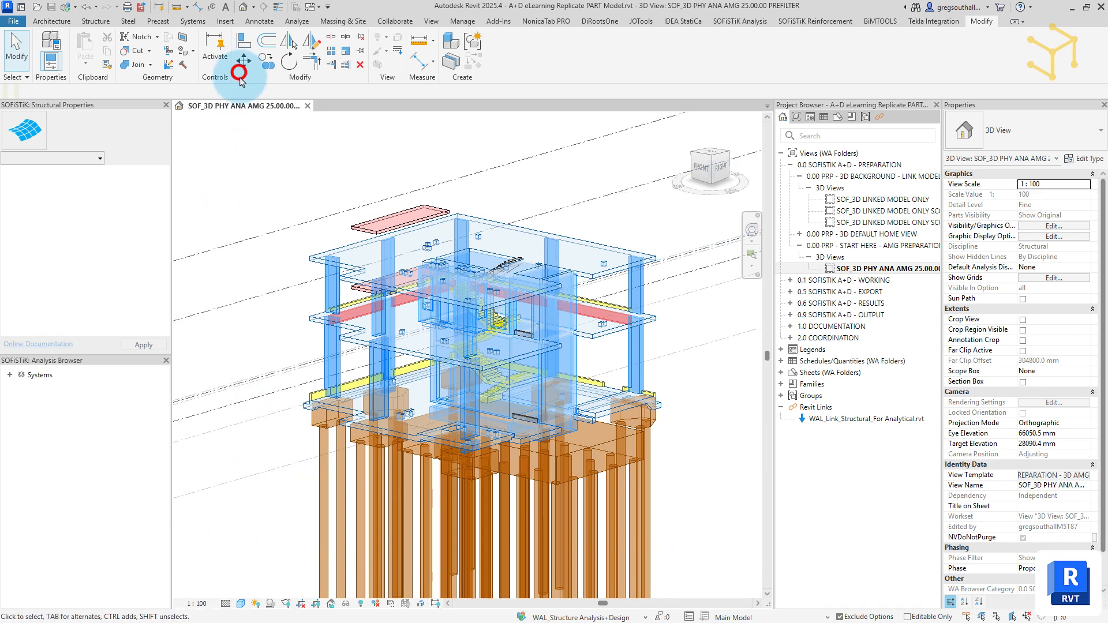
pyautogui.click(306, 408)
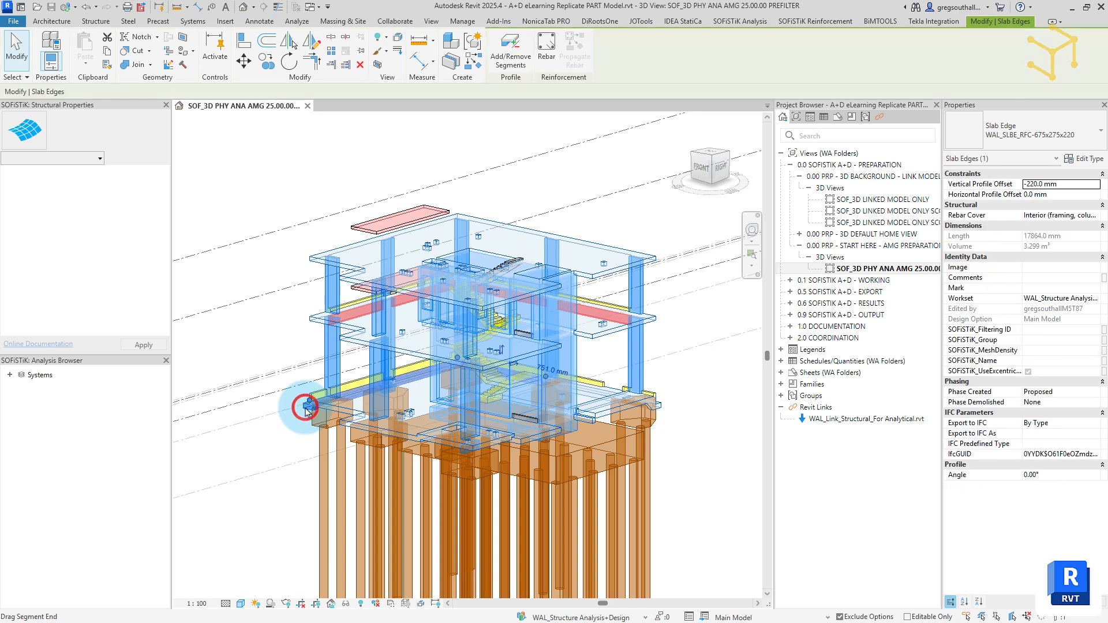
pyautogui.rightClick(306, 408)
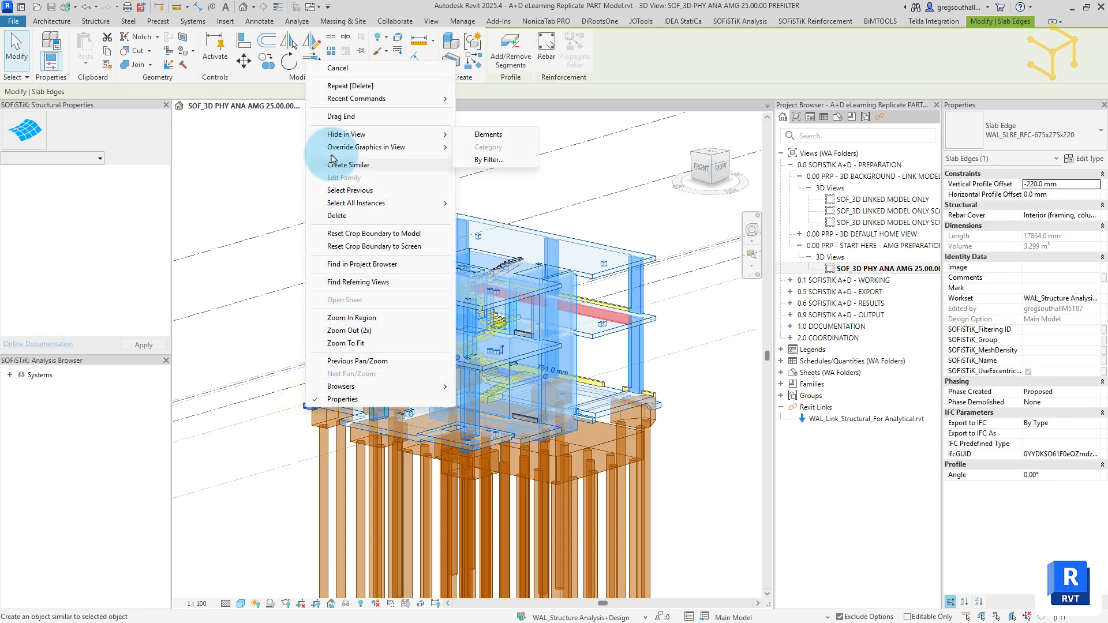
pyautogui.moveTo(445, 203)
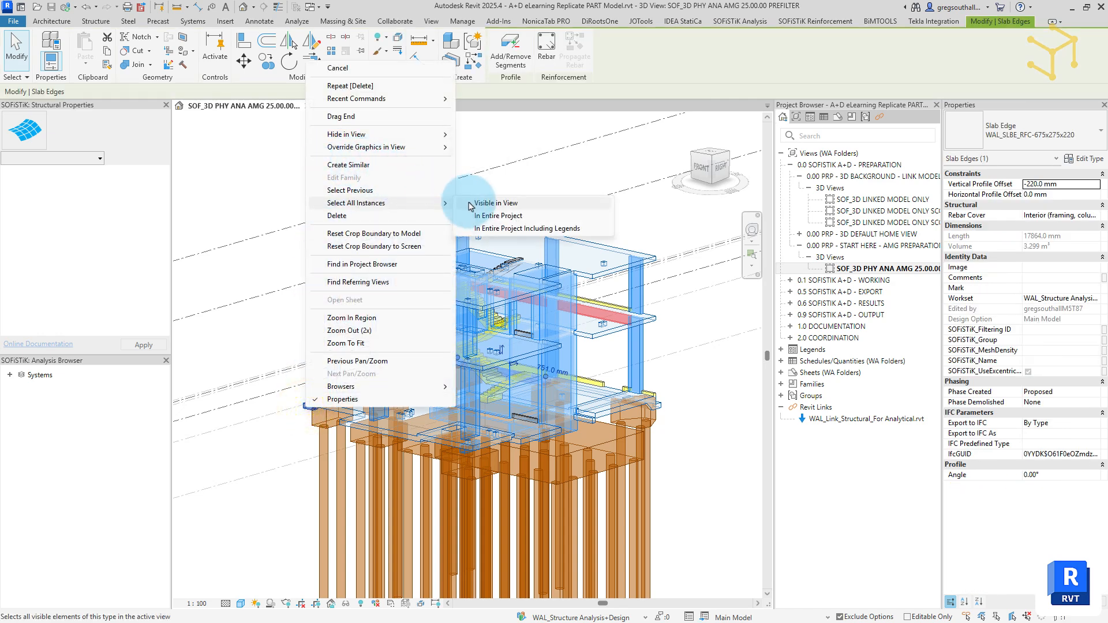
pyautogui.click(470, 204)
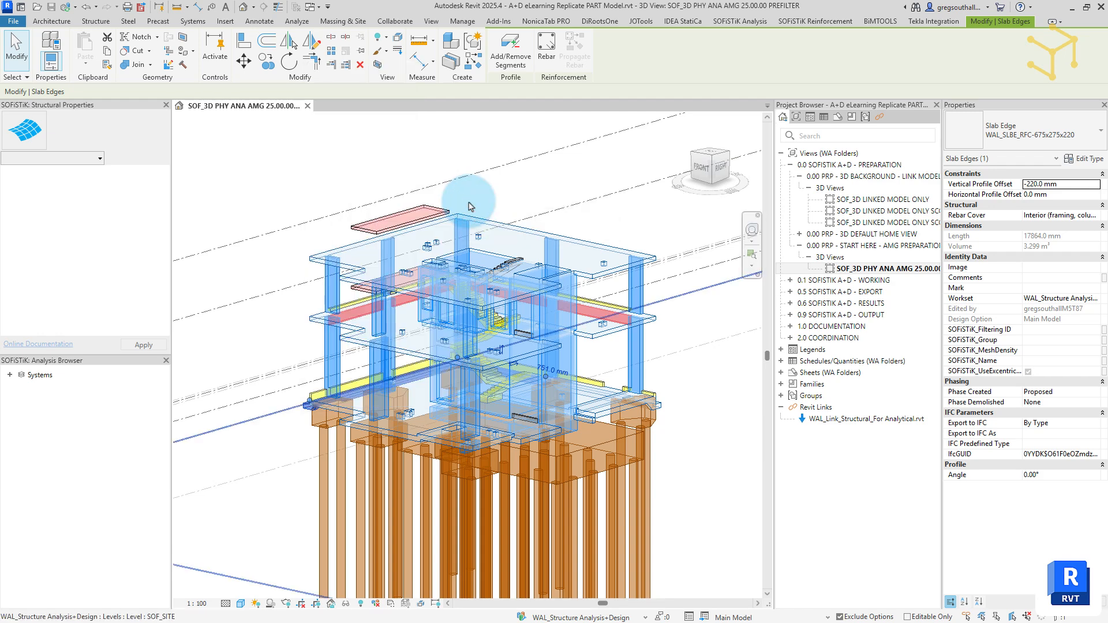
pyautogui.click(1031, 330)
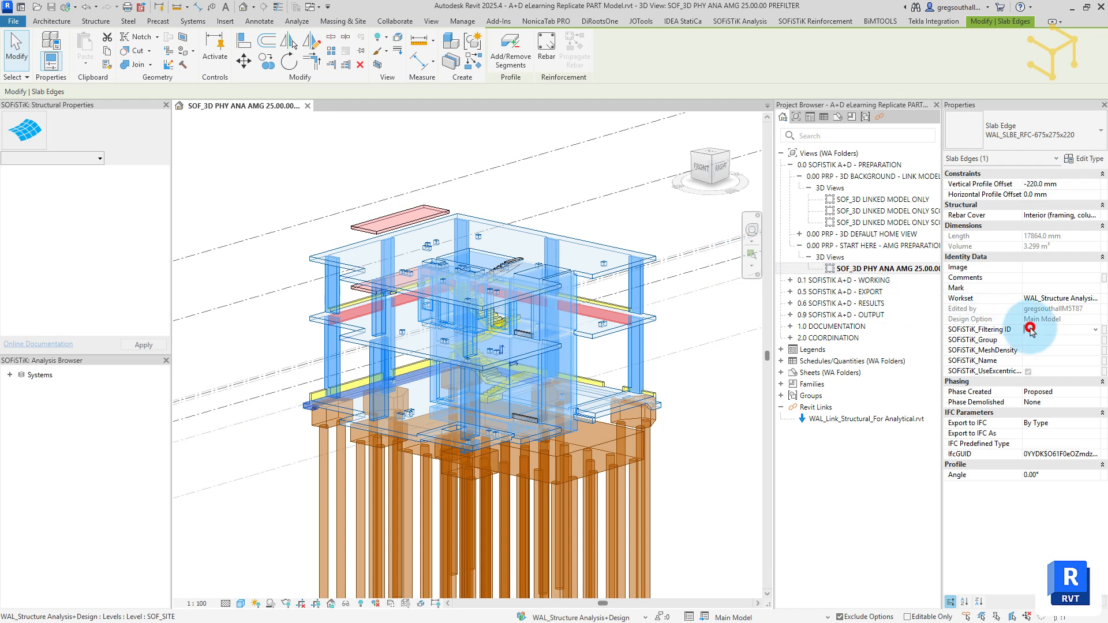
pyautogui.write('NOSC')
pyautogui.click(185, 198)
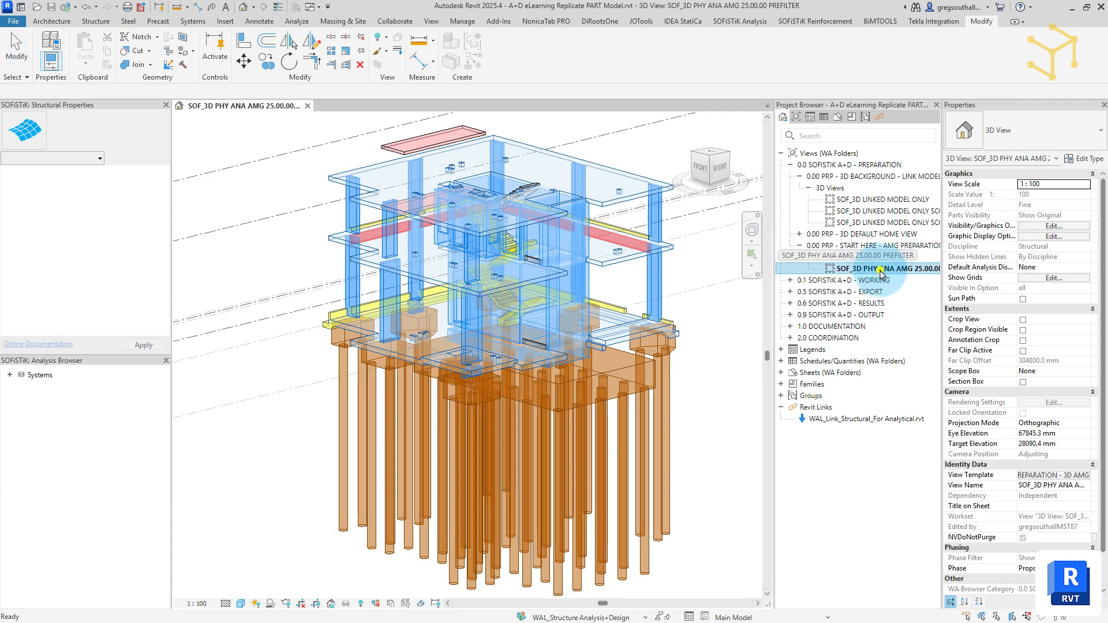
# Duplicate the 3D view SOF_3D PHY ANA AMG 25.00.00 PREFILTER without detailing
pyautogui.rightClick(880, 269)
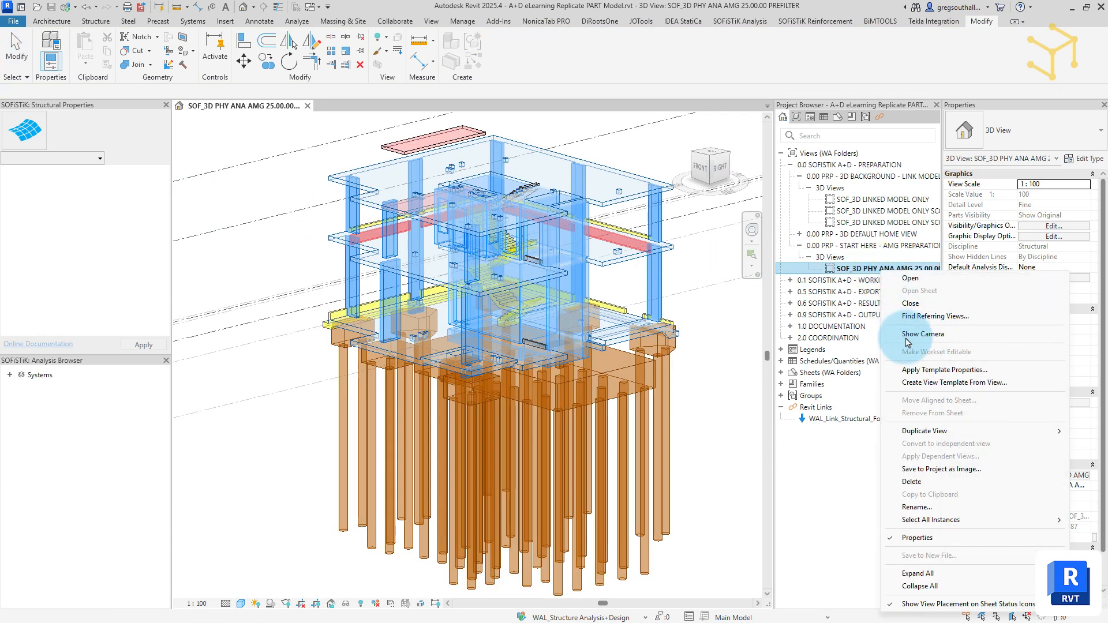
pyautogui.moveTo(933, 429)
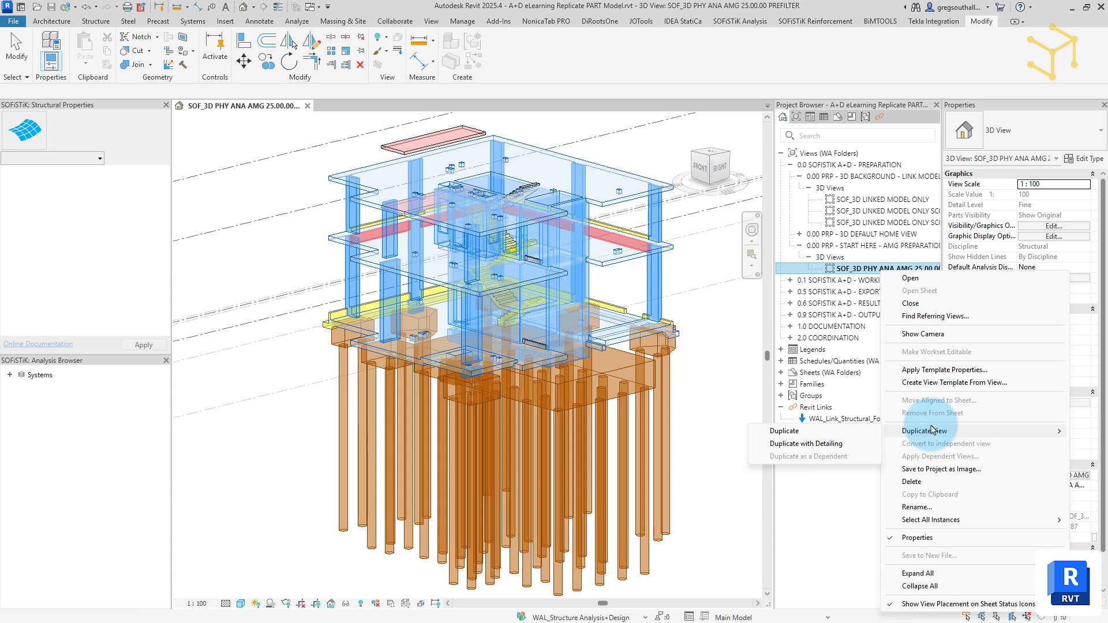
pyautogui.click(786, 432)
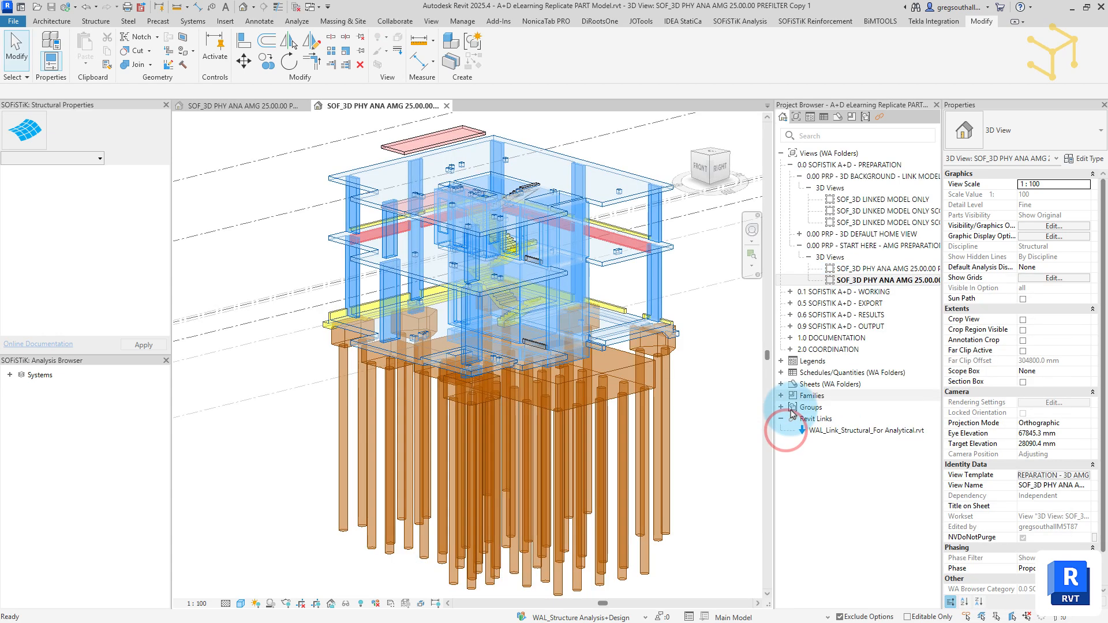
# Rename the duplicated 3D view as SOF_3D PHY ANA AMG 25.07.14 L00
pyautogui.click(892, 282)
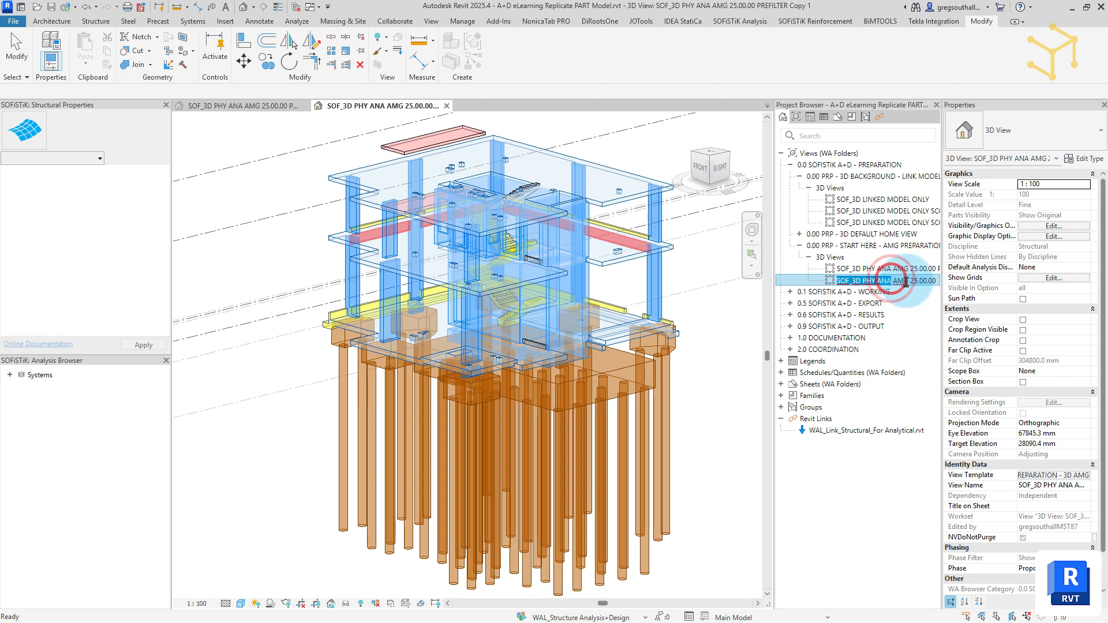
pyautogui.click(907, 281)
pyautogui.moveTo(908, 281); pyautogui.dragTo(929, 282)
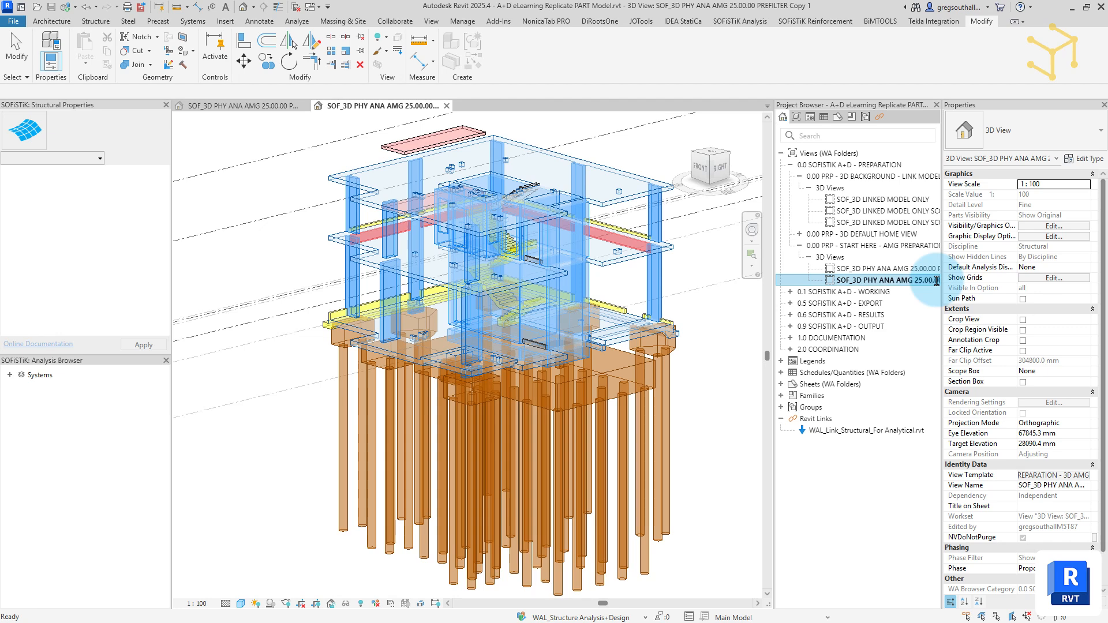
pyautogui.click(904, 284)
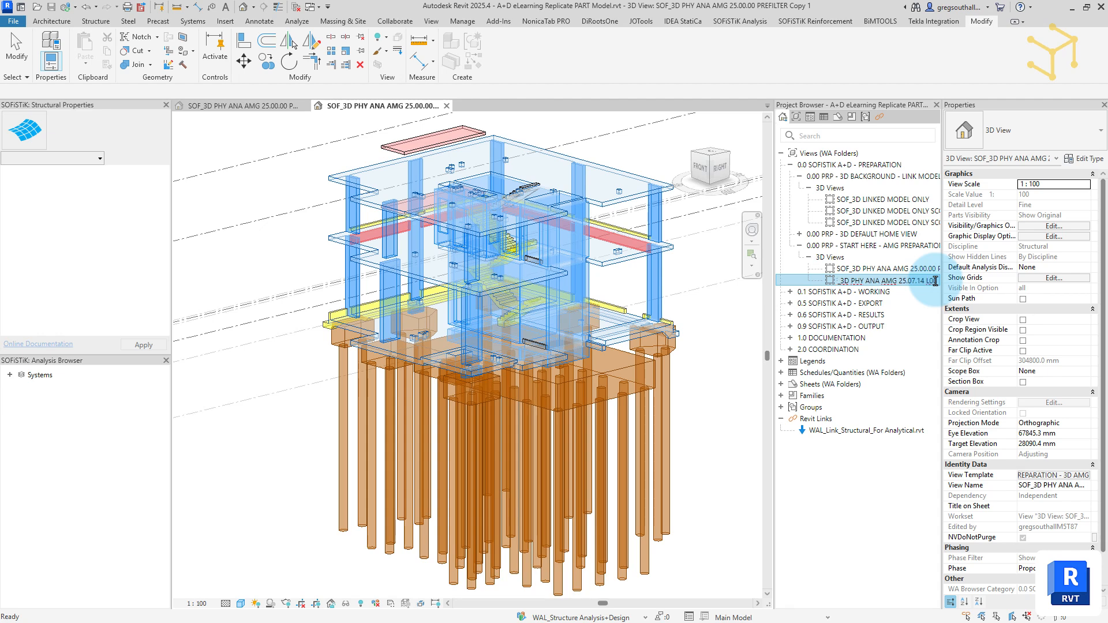
pyautogui.click(718, 333)
# Assign the SOF_L00 scope box to the L00 3D view and inspect the cropped level from the side
pyautogui.click(886, 281)
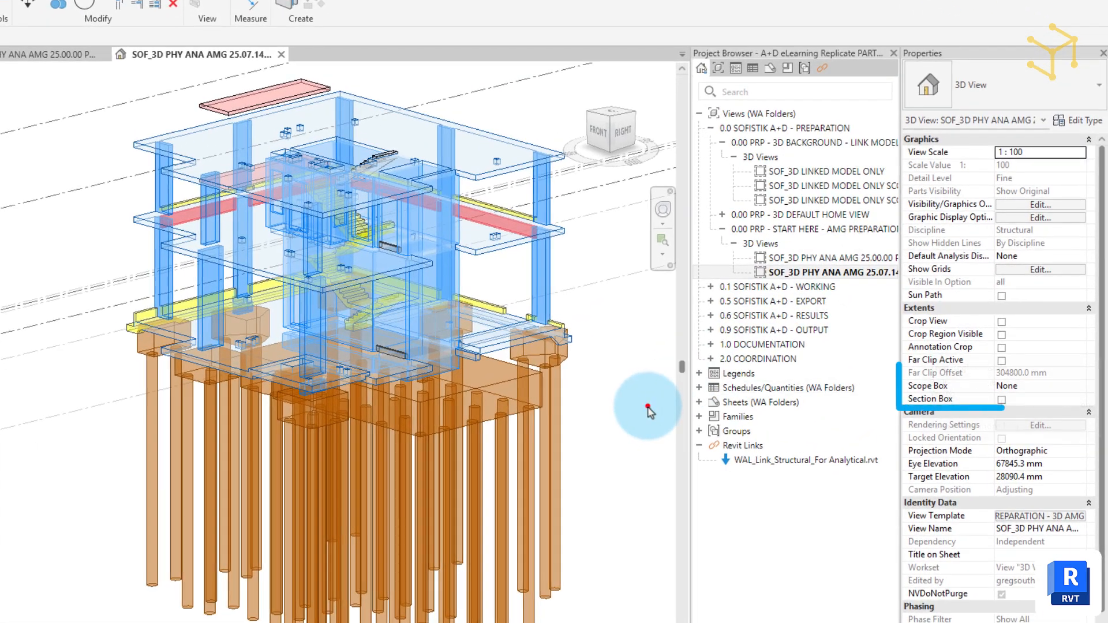
pyautogui.click(739, 386)
pyautogui.click(1044, 385)
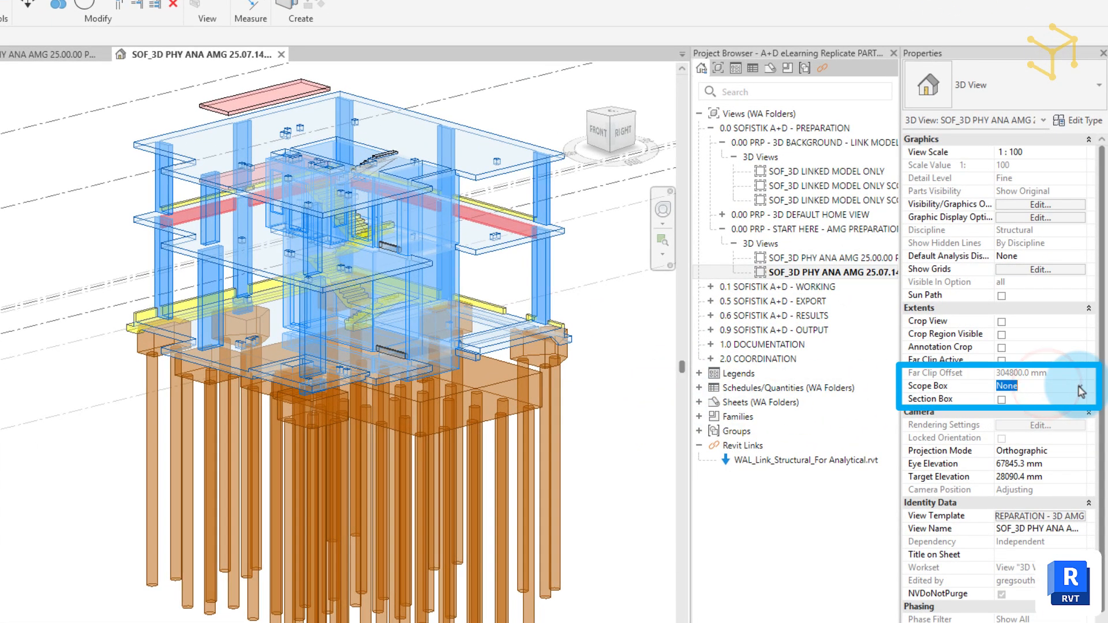
pyautogui.click(1079, 387)
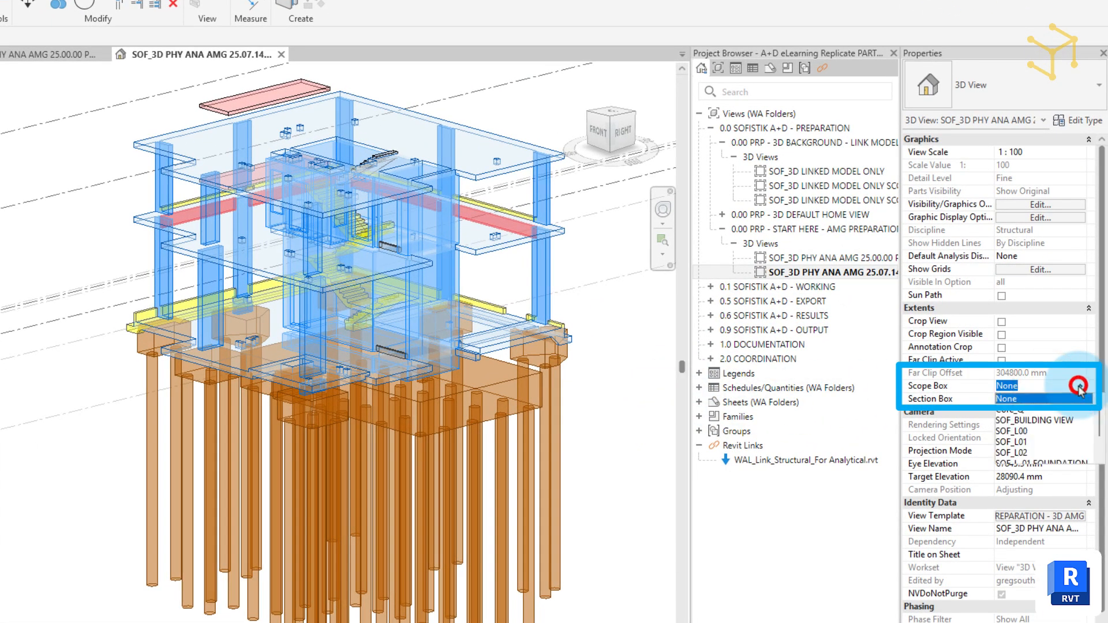
pyautogui.click(1013, 431)
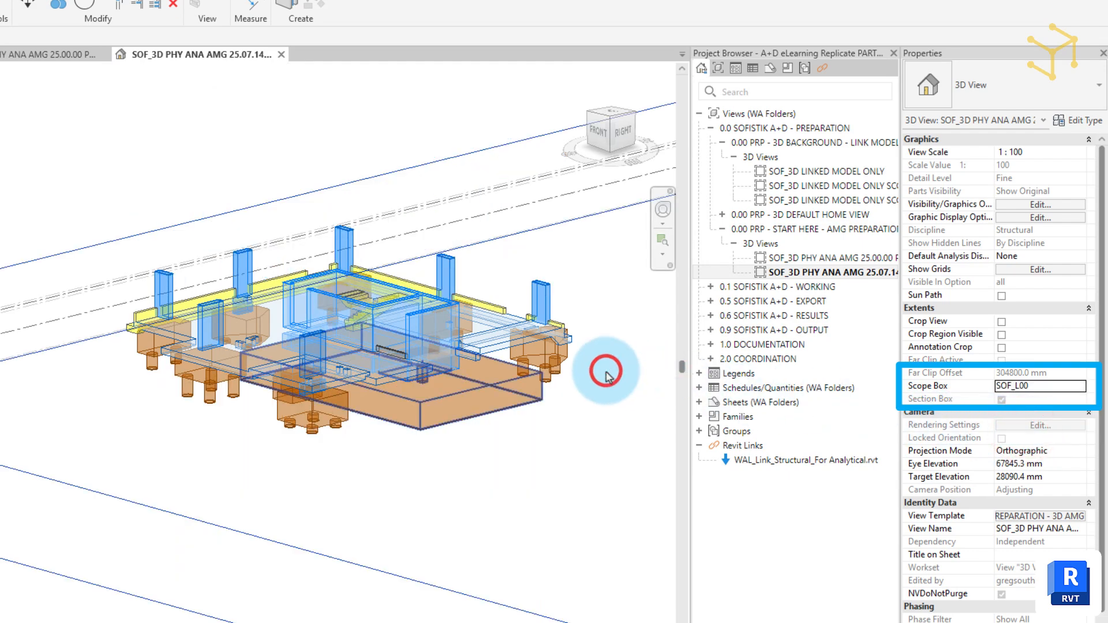
pyautogui.moveTo(608, 371)
pyautogui.keyDown('shift'); pyautogui.mouseDown(button='middle')
pyautogui.moveTo(618, 382)
pyautogui.moveTo(627, 369)
pyautogui.mouseUp(button='middle'); pyautogui.keyUp('shift')
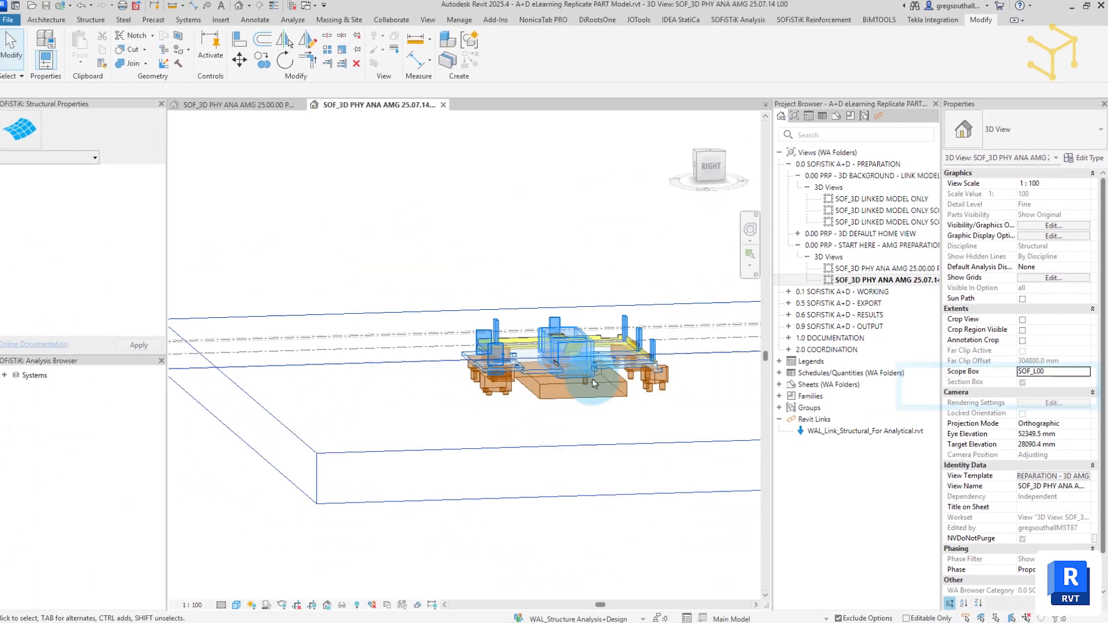
# Select all WAL_SLBE_RFC-675x275x350 slab edges in the entire project and set their SOFiSTiK_Filtering ID to NOSC
pyautogui.click(432, 401)
pyautogui.scroll(3, 567, 383)
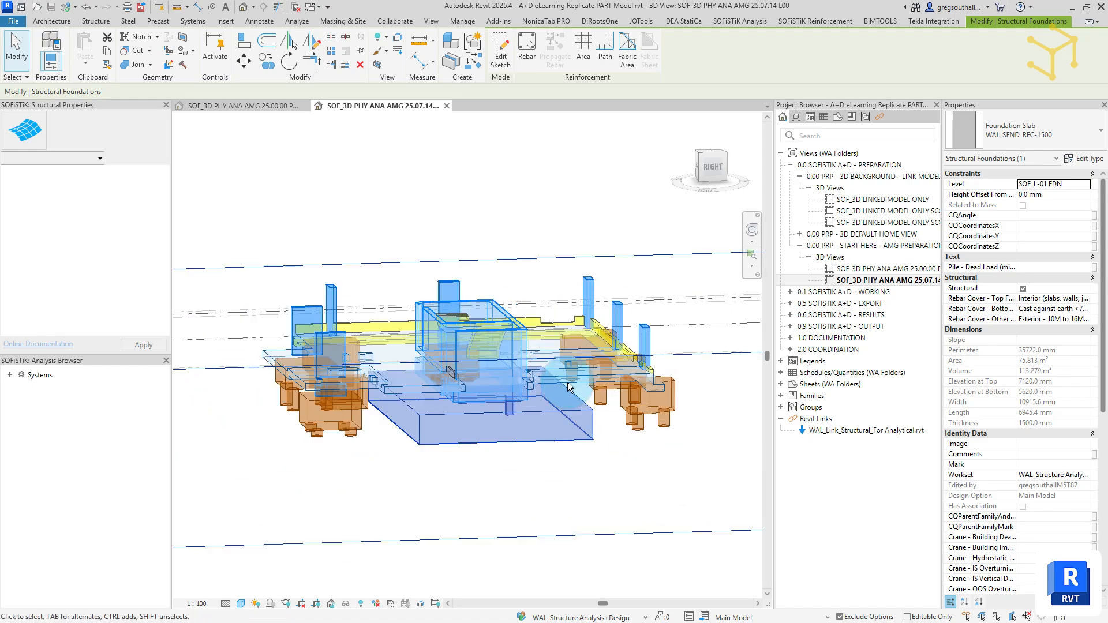
pyautogui.keyDown('shift'); pyautogui.moveTo(568, 384); pyautogui.dragTo(652, 413, button='middle'); pyautogui.keyUp('shift')
pyautogui.scroll(3, 619, 463)
pyautogui.click(618, 463)
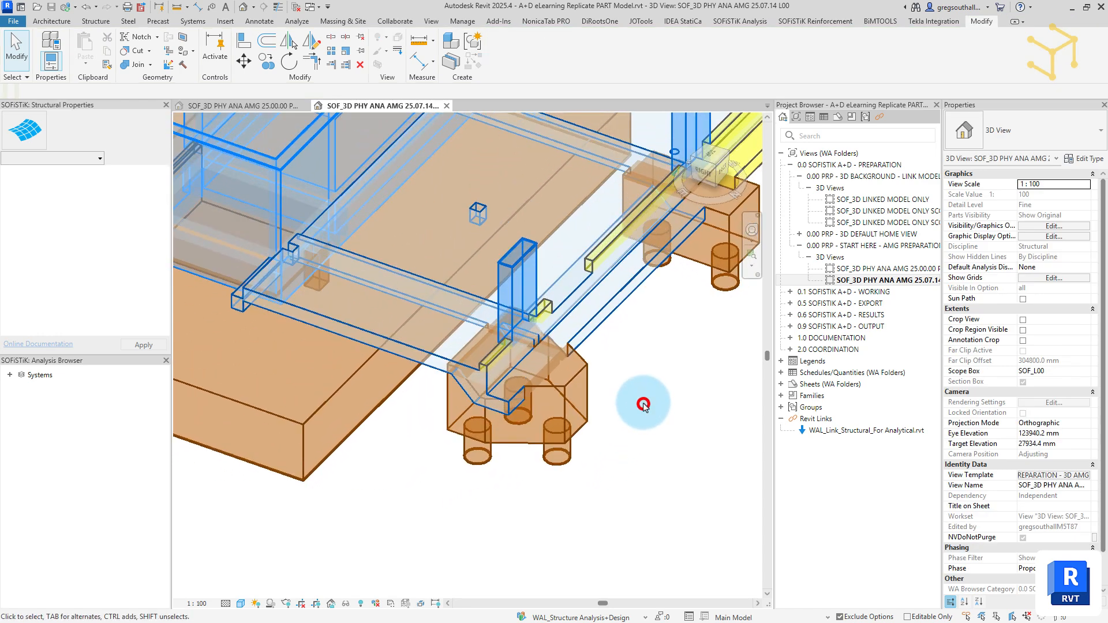
pyautogui.click(587, 325)
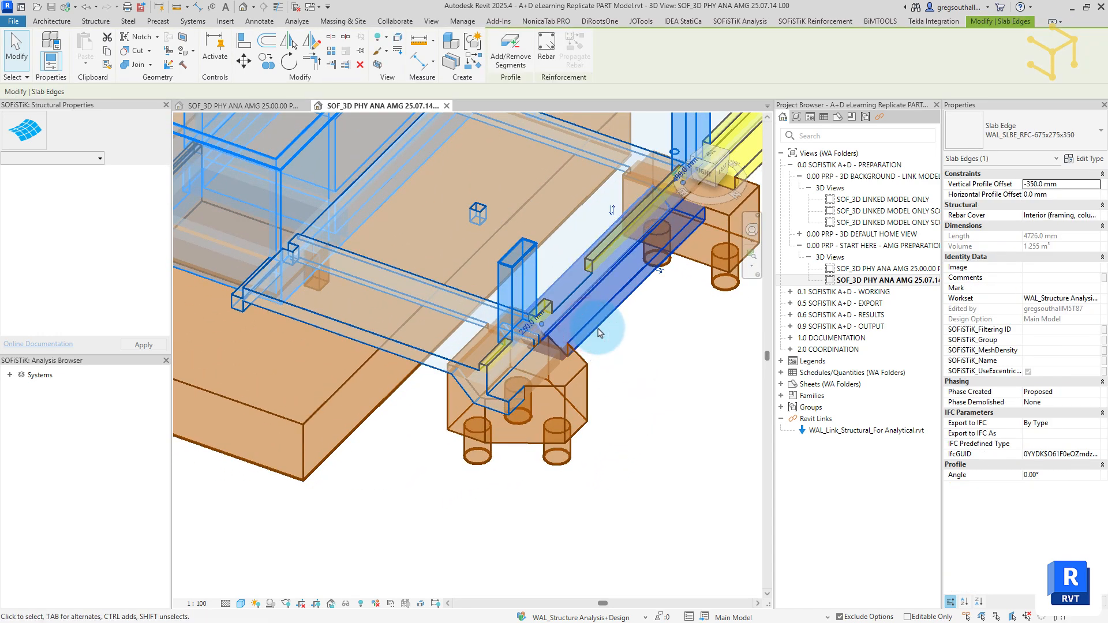
pyautogui.rightClick(598, 332)
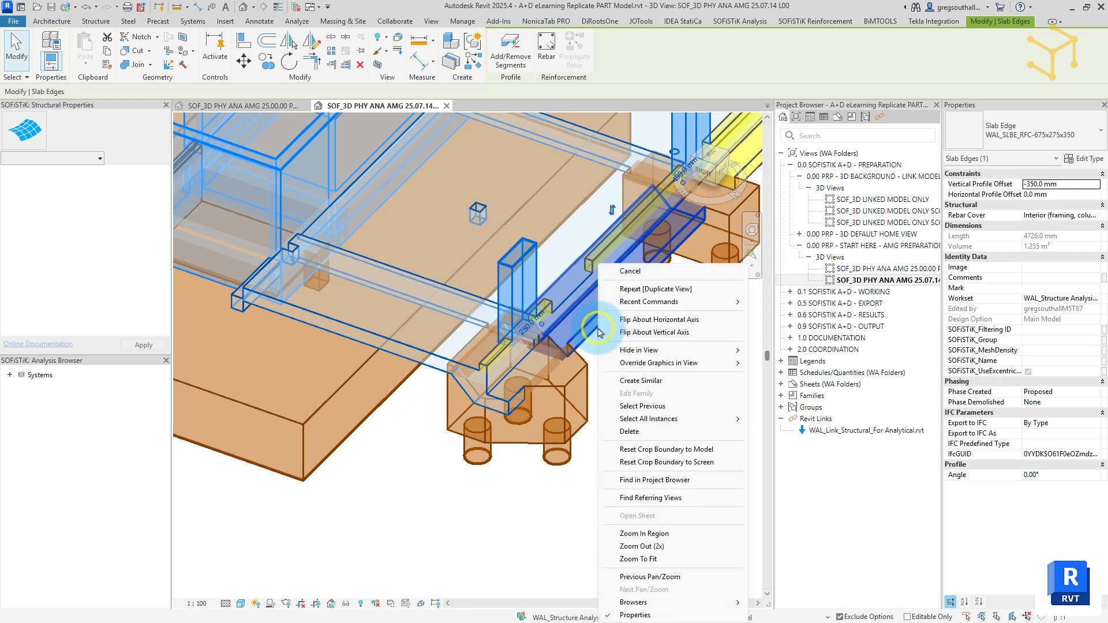
pyautogui.moveTo(681, 419)
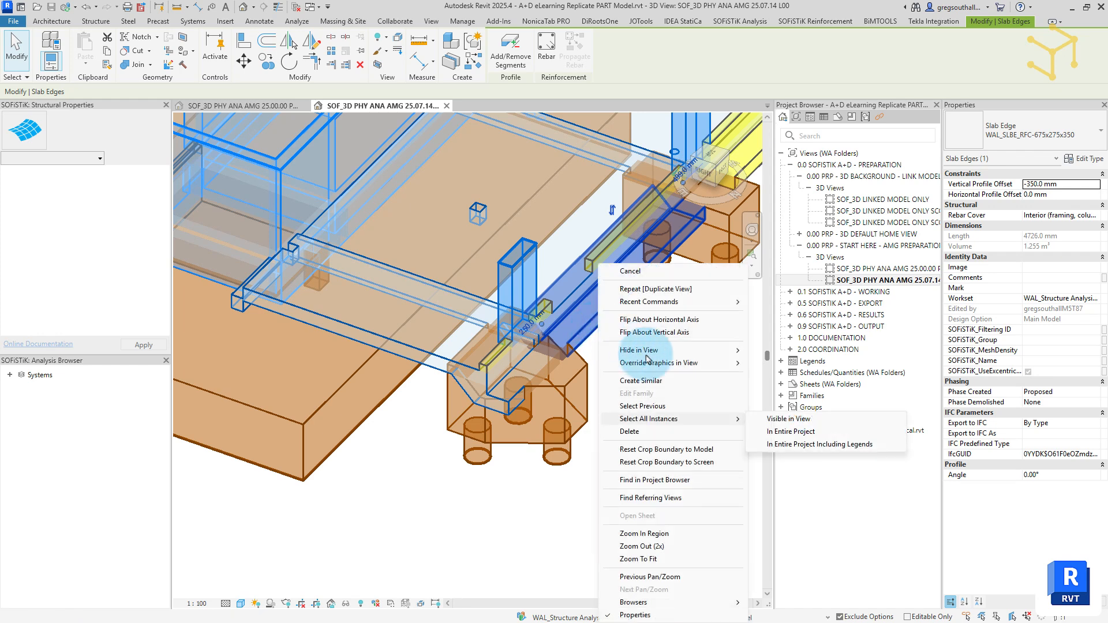
pyautogui.click(786, 432)
pyautogui.scroll(-4, 382, 519)
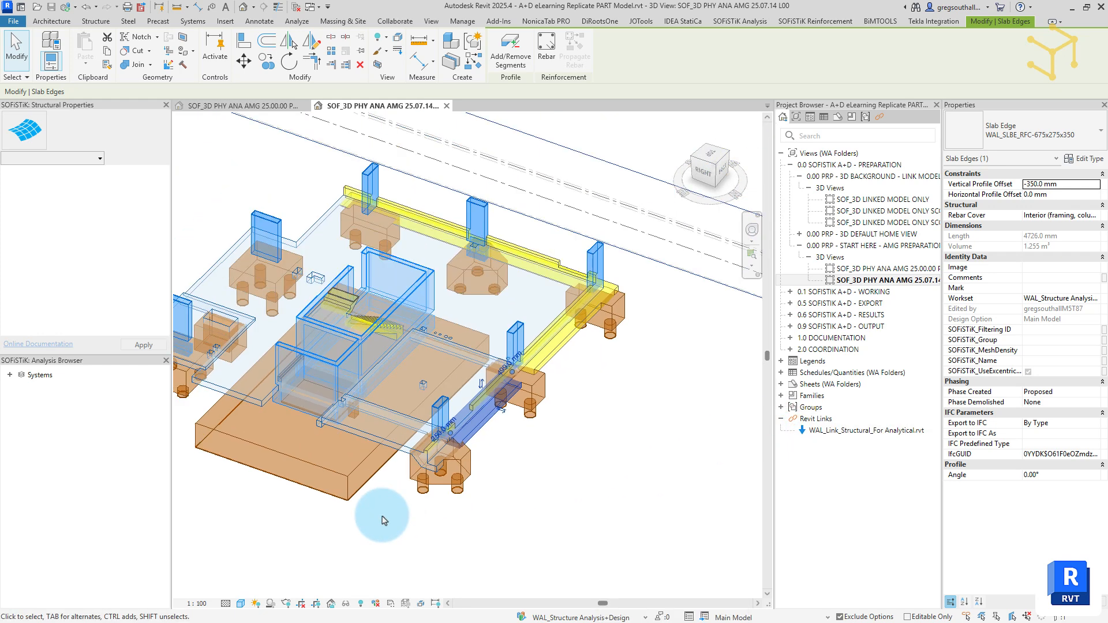
pyautogui.click(1030, 329)
pyautogui.write('NOSC')
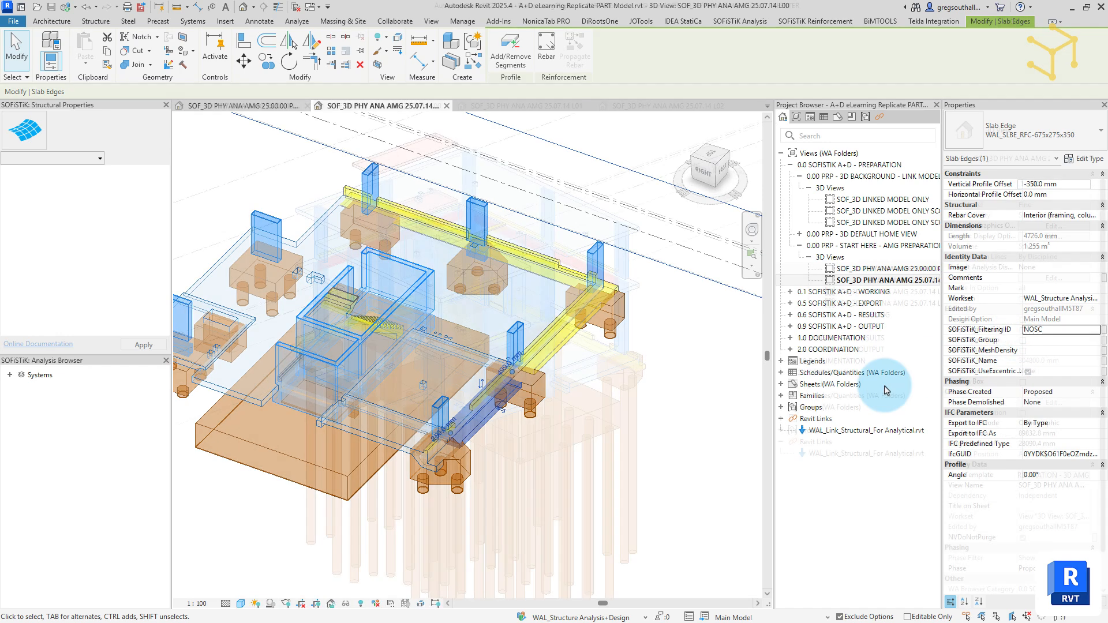
# Open the 3D view SOF_3D PHY ANA AMG 25.00.00 PREFILTER and duplicate it without detailing
pyautogui.doubleClick(880, 268)
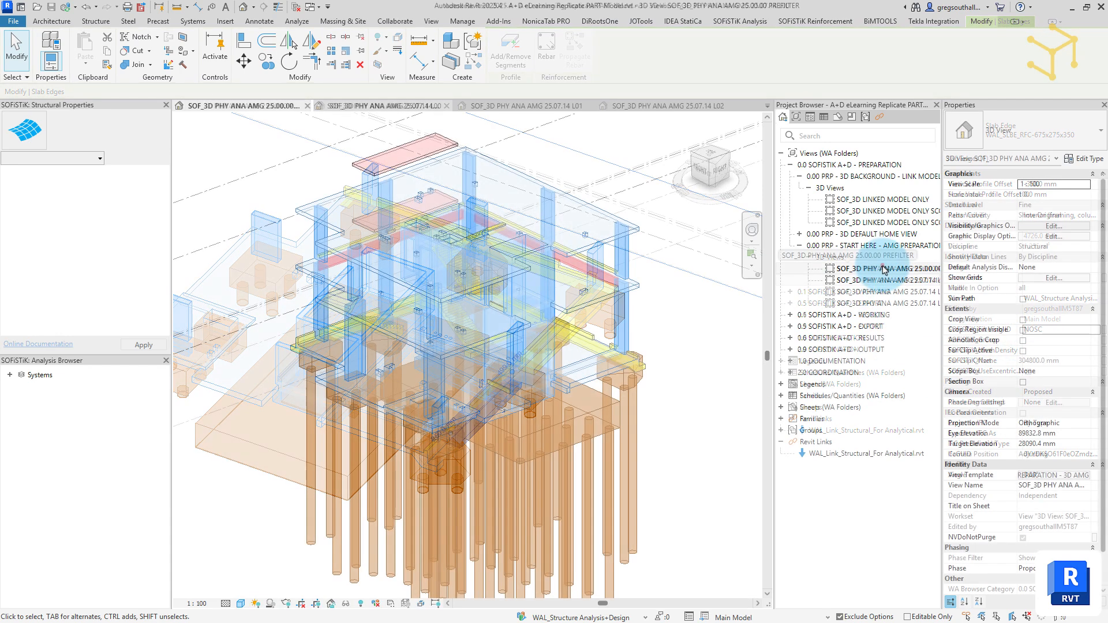
pyautogui.rightClick(884, 269)
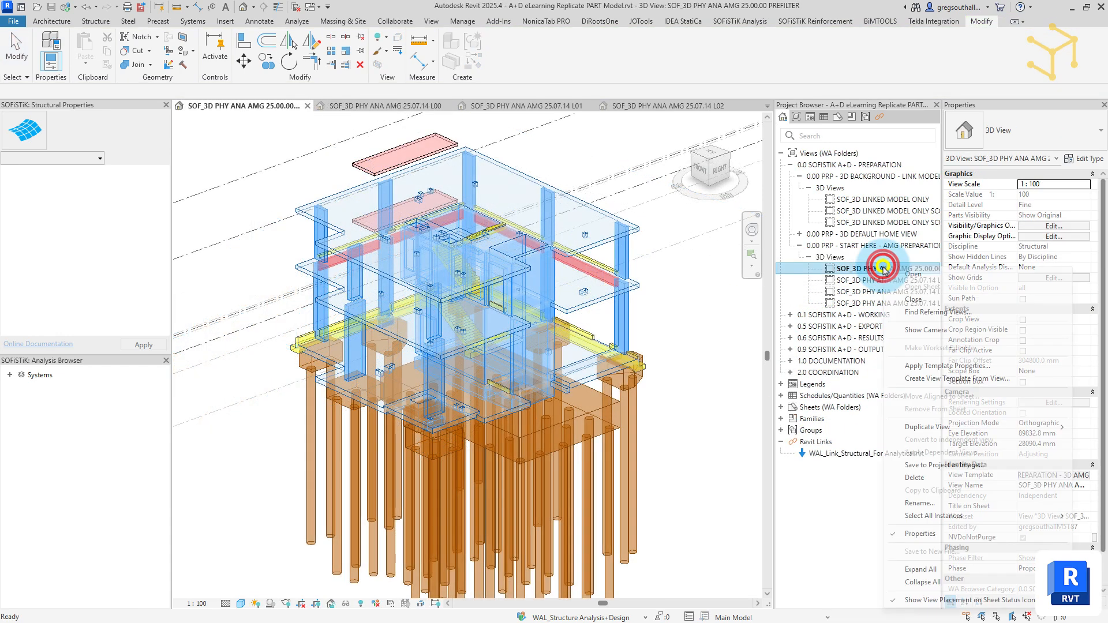
pyautogui.click(926, 425)
pyautogui.click(793, 427)
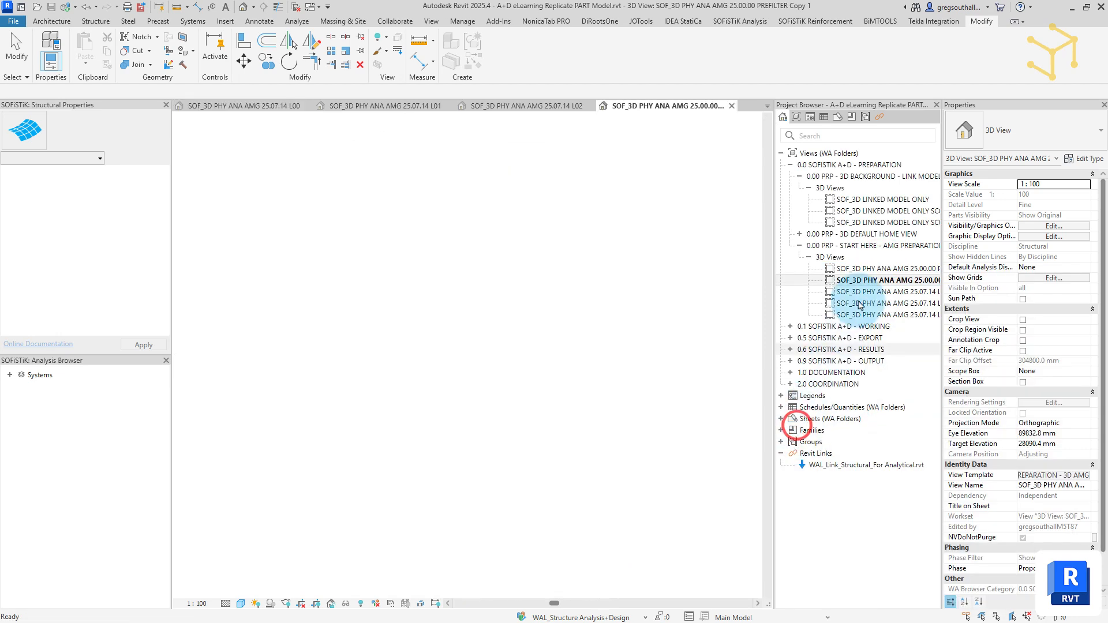
# Rename the duplicated 3D view as SOF_3D PHY ANA AMG 25.07.14 WALLS
pyautogui.click(869, 280)
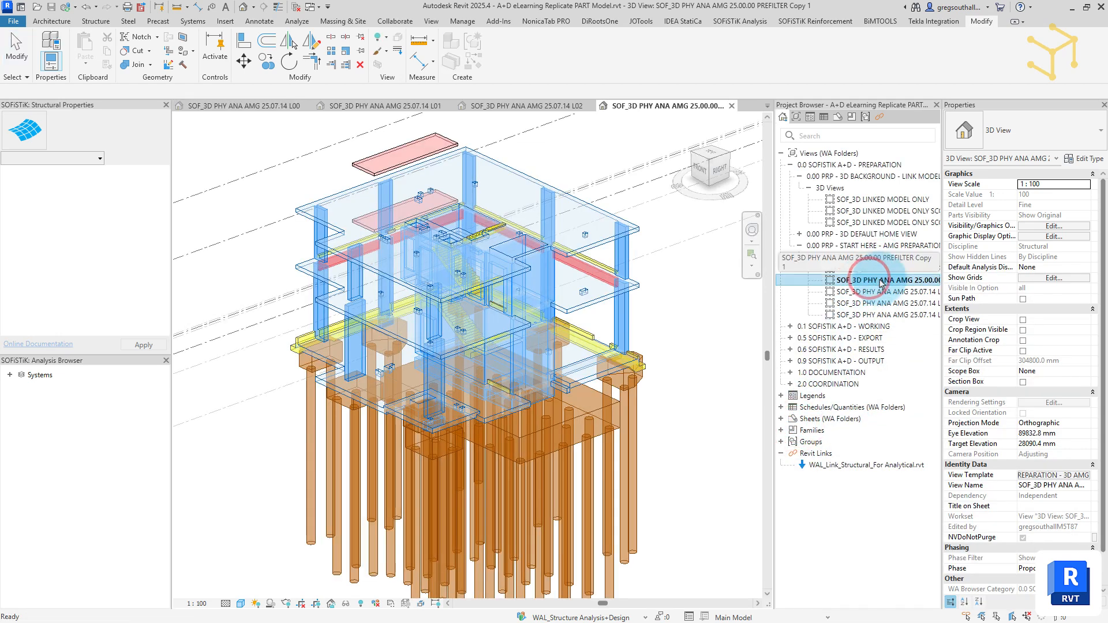
pyautogui.click(879, 280)
pyautogui.click(906, 280)
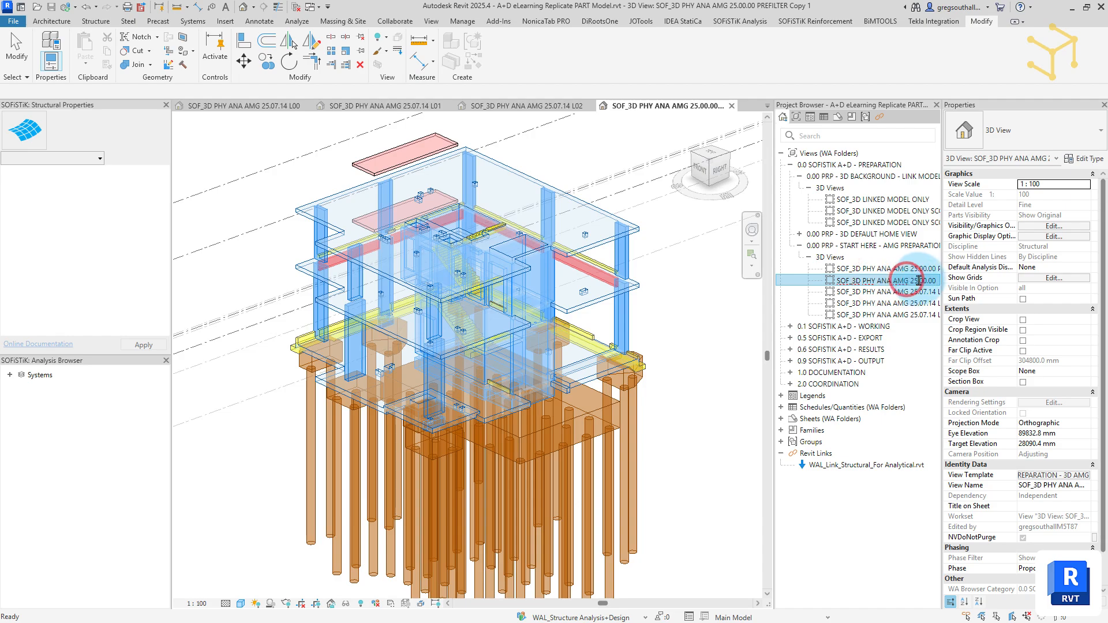
pyautogui.moveTo(918, 281); pyautogui.dragTo(941, 284)
pyautogui.press('Escape')
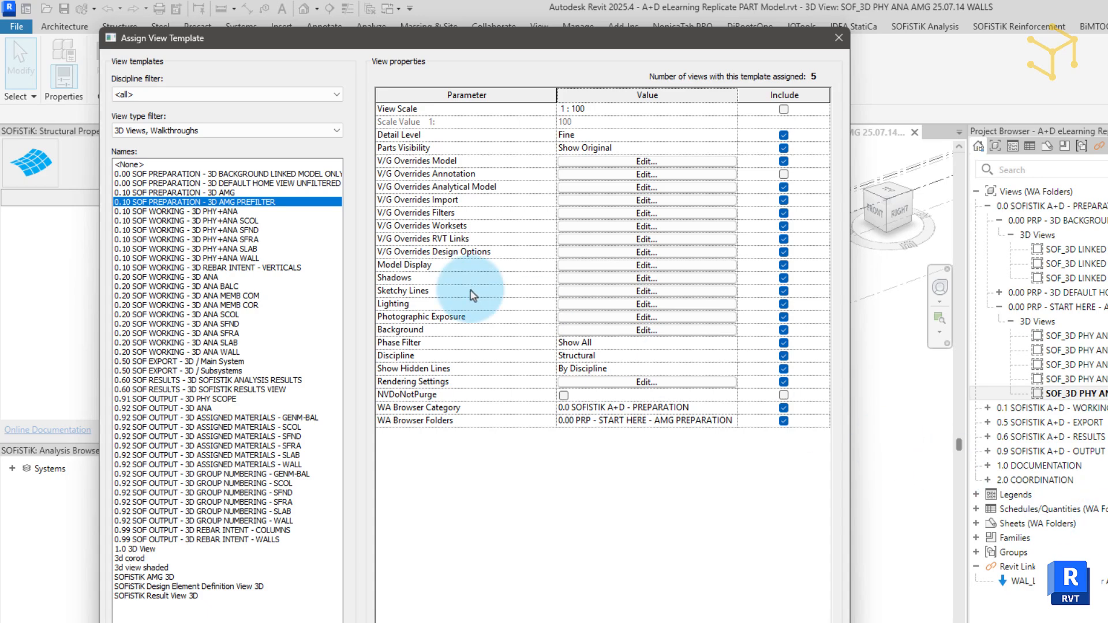
# Remove the view template from the WALLS 3D view by assigning <None>
pyautogui.click(128, 164)
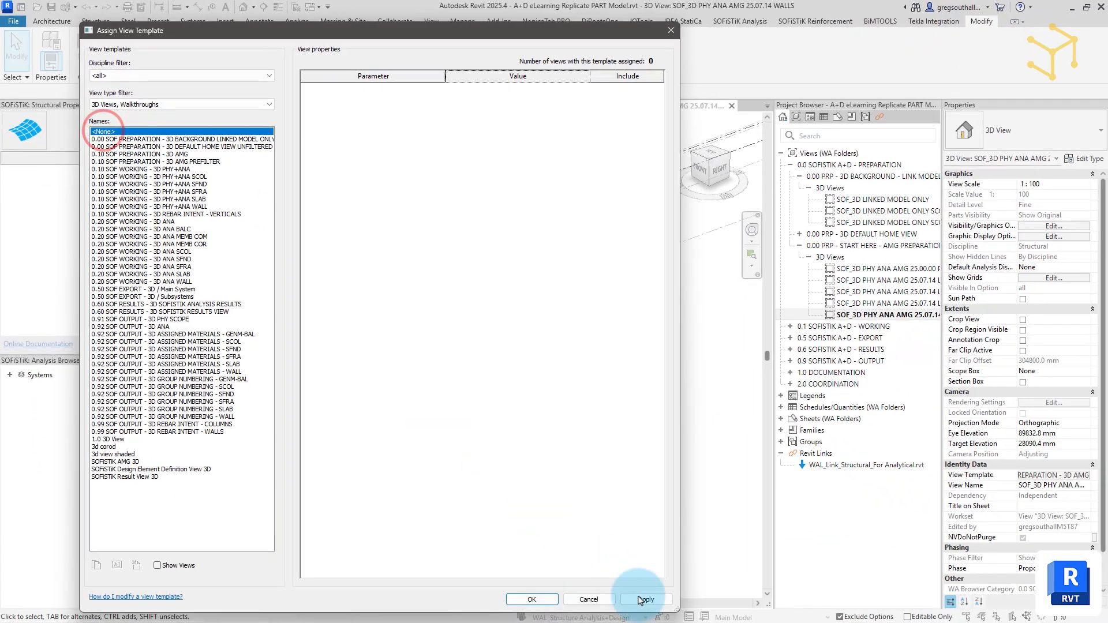
pyautogui.click(641, 600)
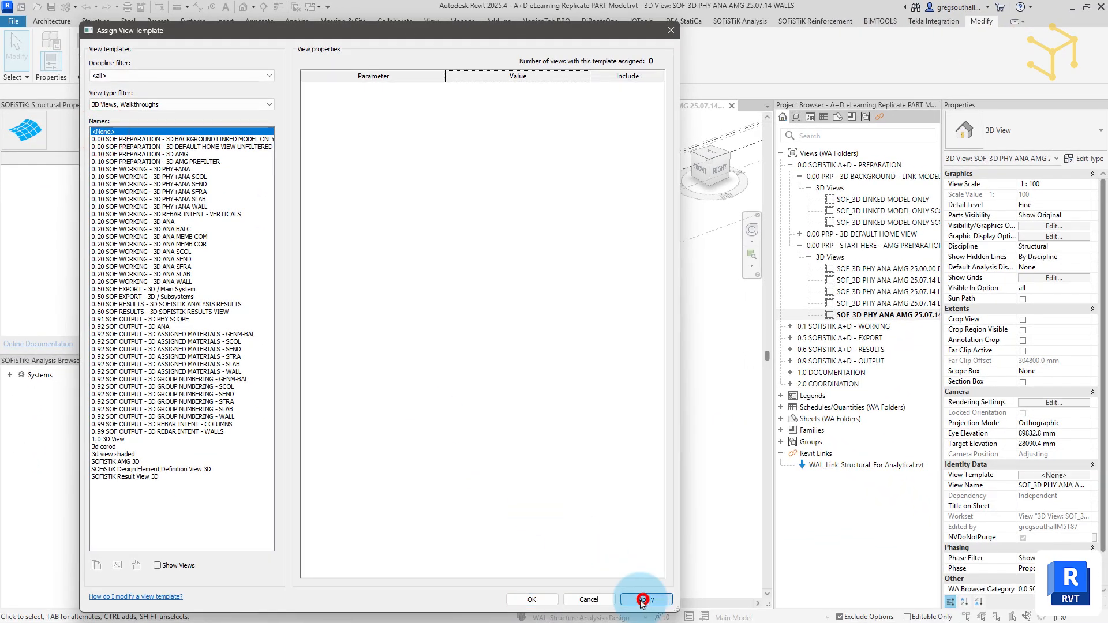
pyautogui.click(531, 599)
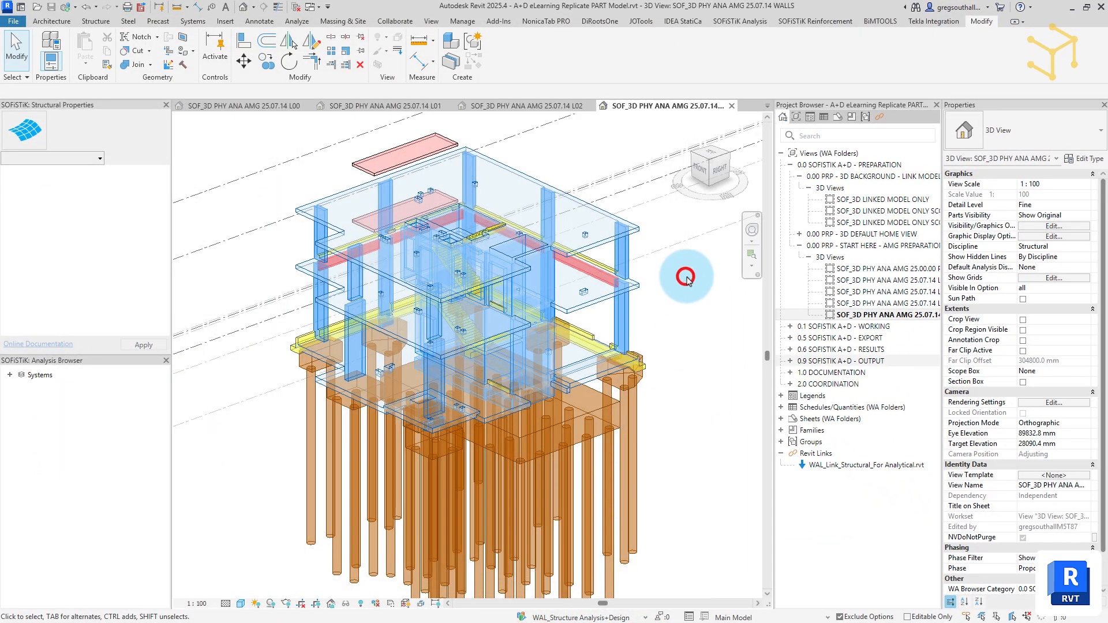
# Turn off visibility of the SOF_NOSC, SOF_MEMB_COM, SOF_MEMB_COR, SOF_GENM_BAL-Balcony and WAL_GENM_BAL-PROJECT SPECIFIC filters in the WALLS view's overrides
pyautogui.click(1031, 227)
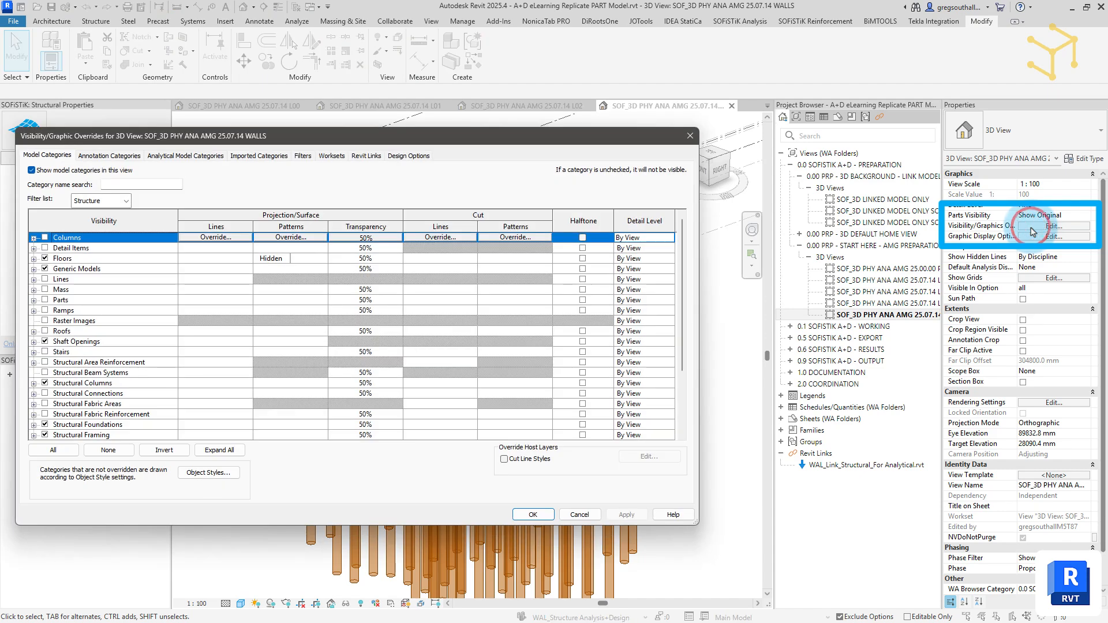
pyautogui.click(191, 156)
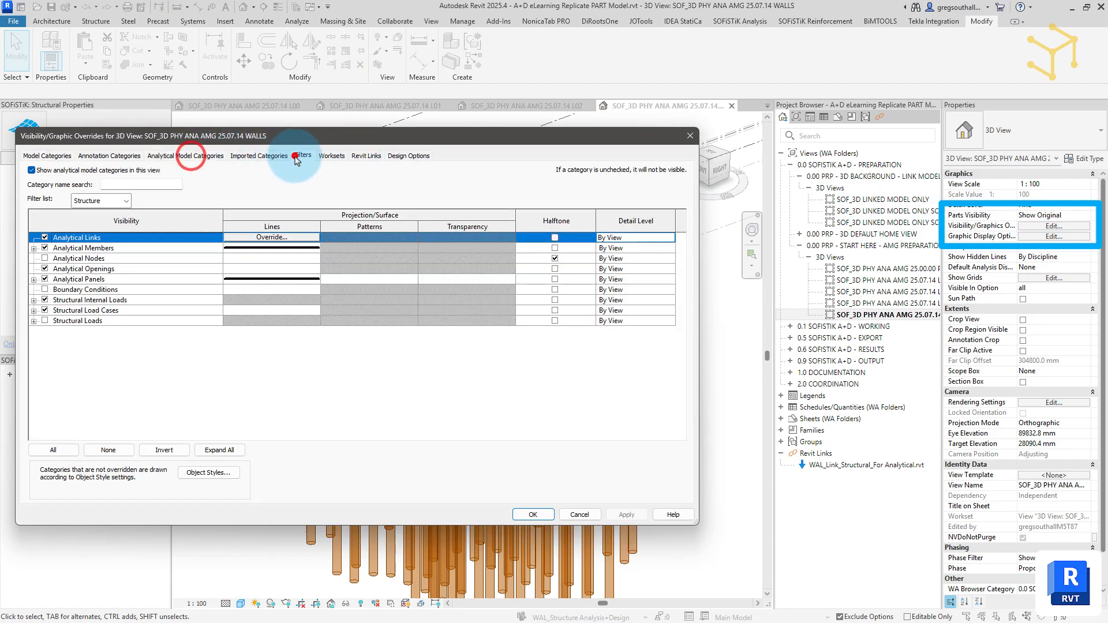
pyautogui.click(302, 155)
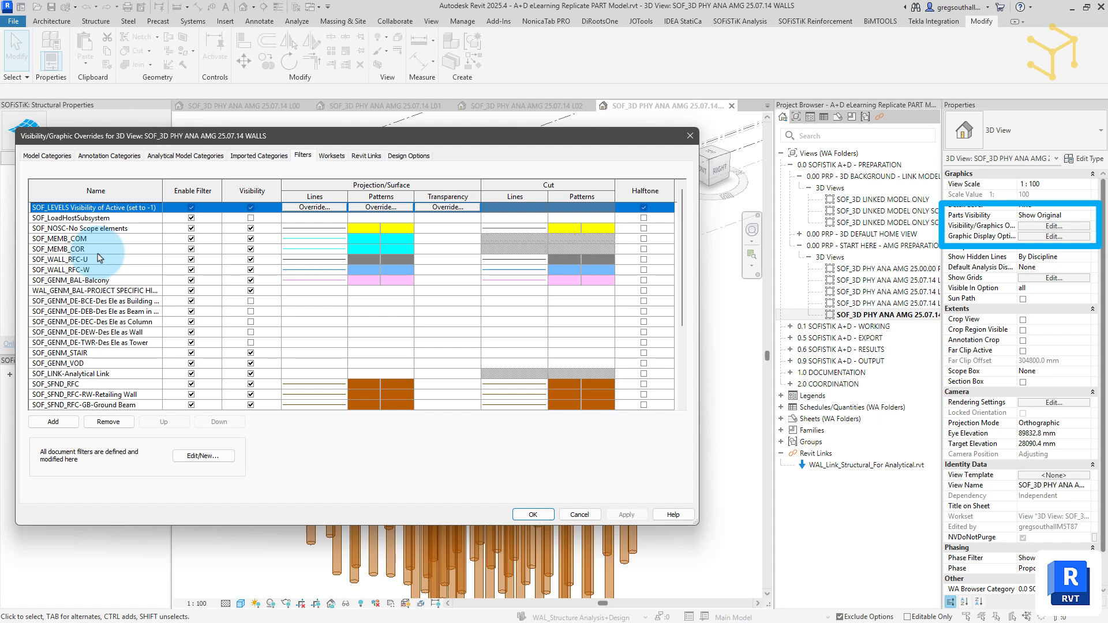
pyautogui.click(251, 249)
pyautogui.click(251, 238)
pyautogui.click(250, 228)
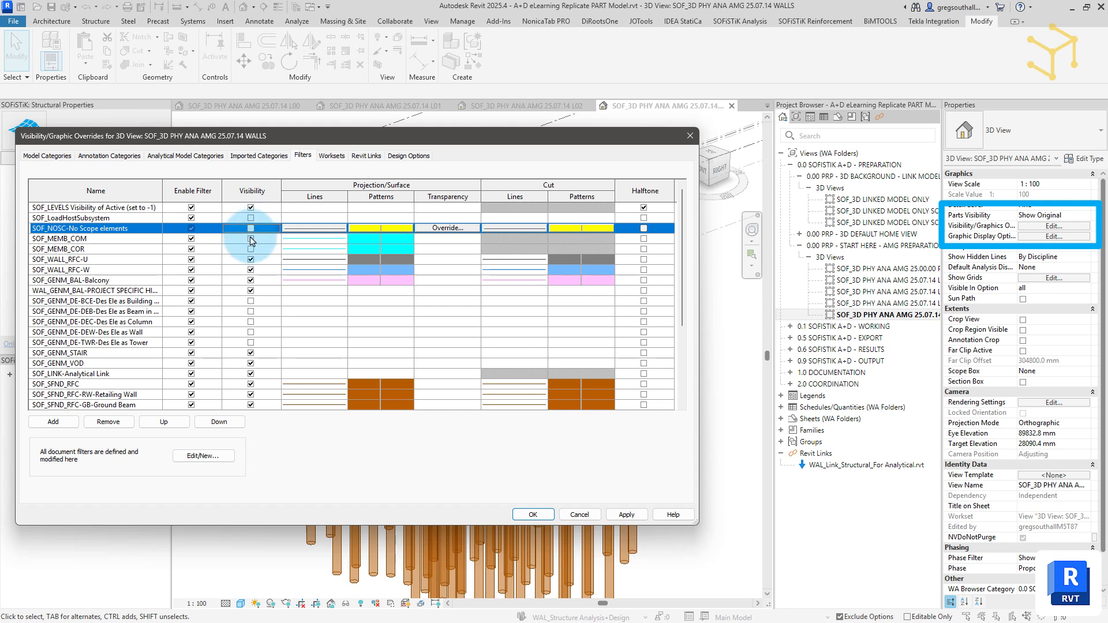
pyautogui.click(250, 280)
pyautogui.keyDown('shift'); pyautogui.click(251, 291); pyautogui.keyUp('shift')
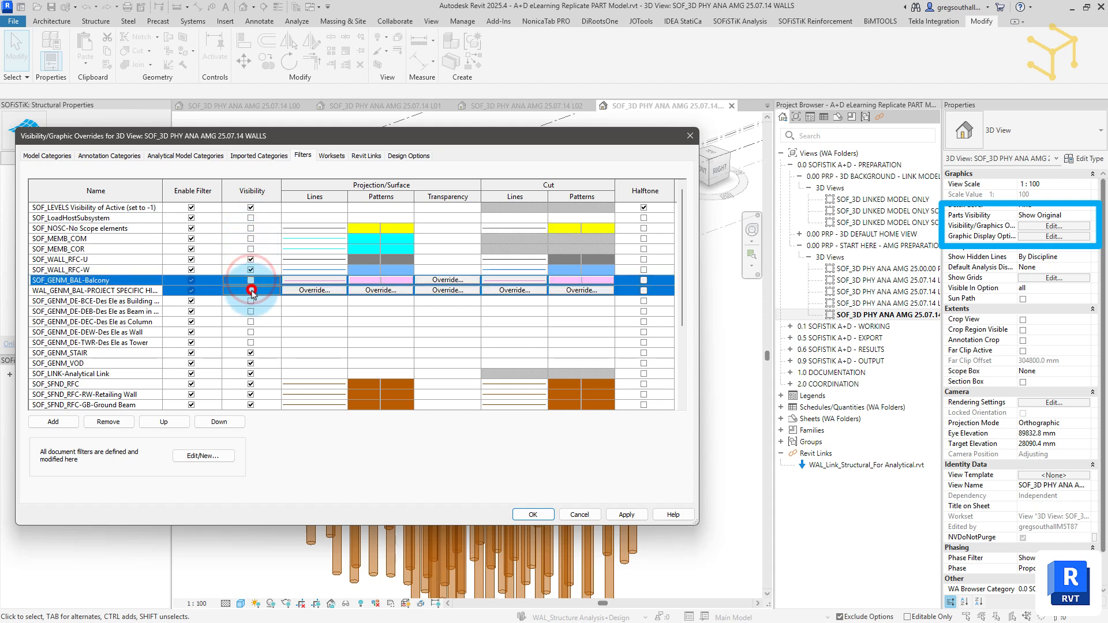
# Turn off visibility of all filters from SOF_GENM_STAIR through SOF_SFRA_STL and apply the overrides to the WALLS view
pyautogui.scroll(-4, 144, 304)
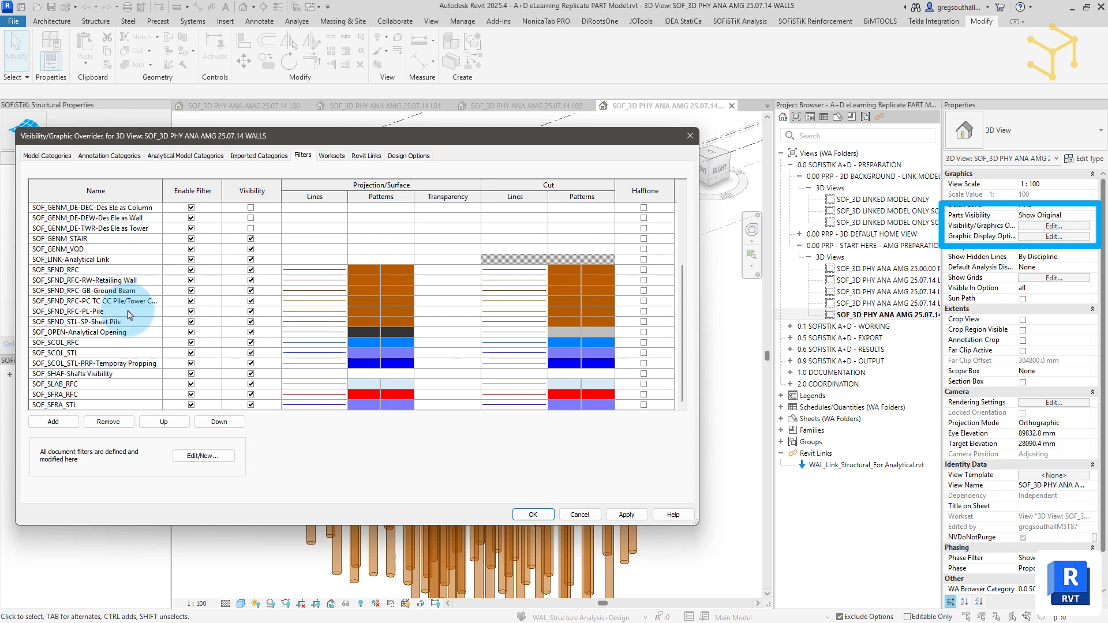
pyautogui.click(94, 239)
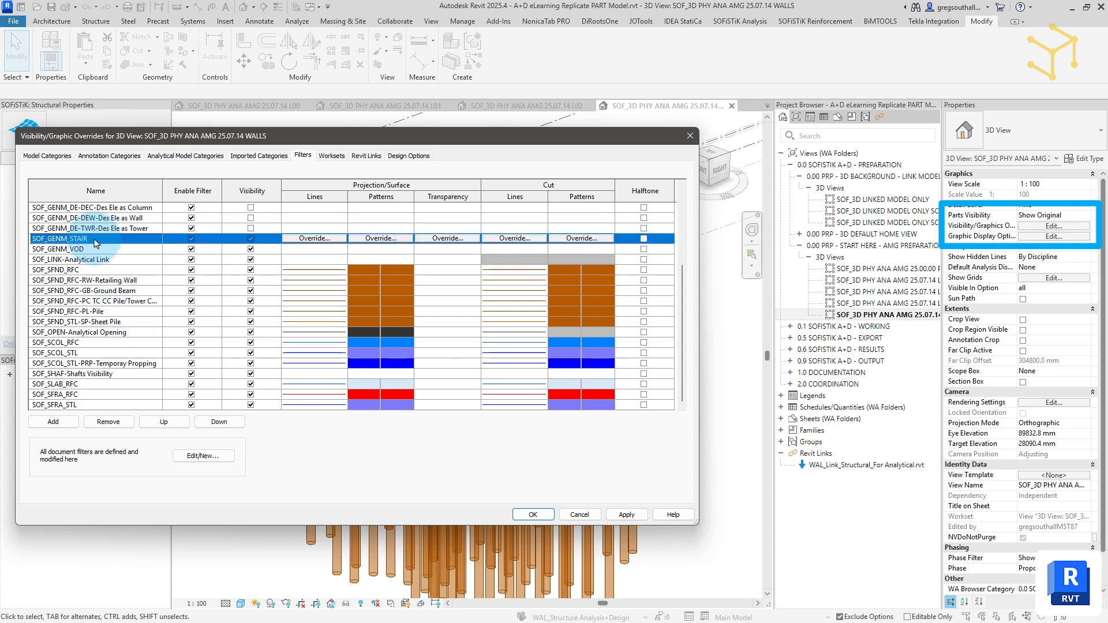
pyautogui.keyDown('shift'); pyautogui.click(100, 405); pyautogui.keyUp('shift')
pyautogui.click(250, 405)
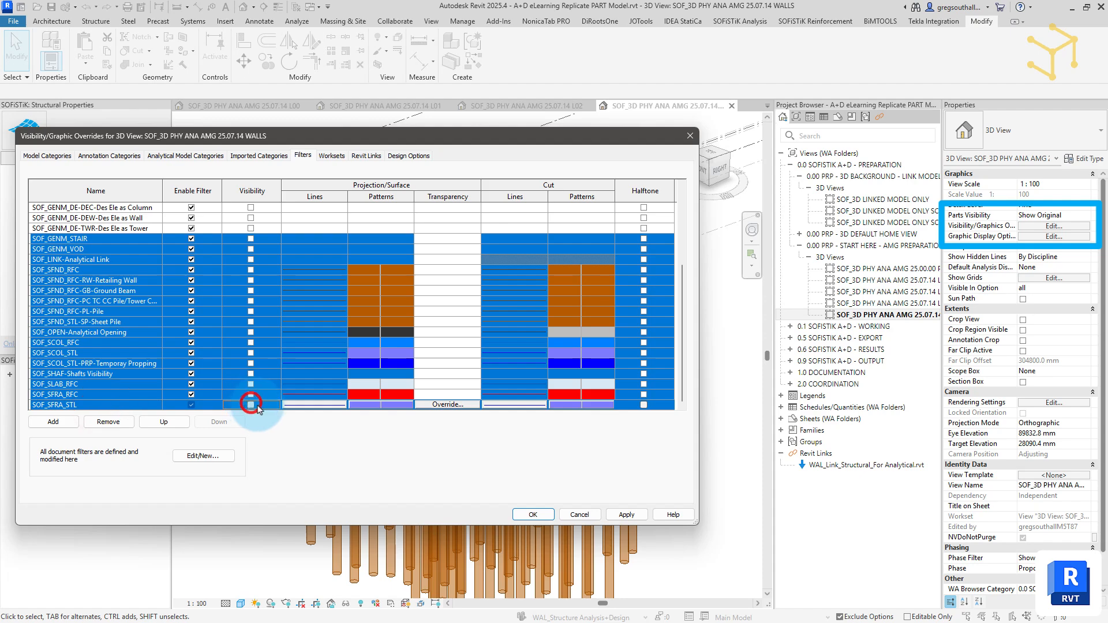
pyautogui.click(626, 514)
pyautogui.click(533, 514)
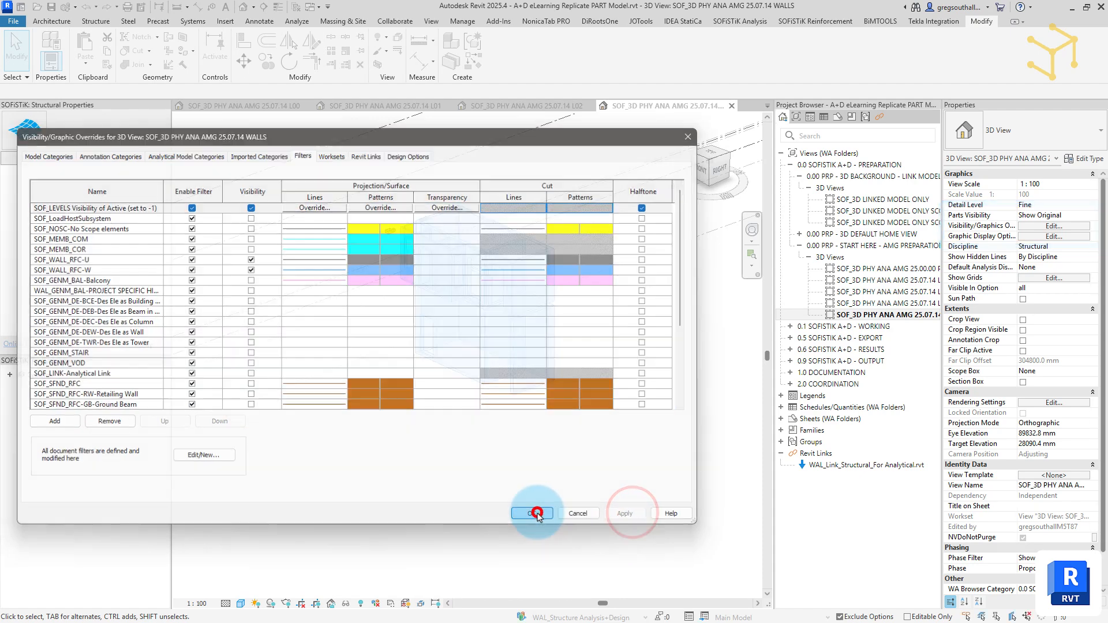
# Select the isolated small WAL_WALL_RFC-250-Upstand walls and set their SOFiSTiK_Filtering ID to NOSC
pyautogui.scroll(5, 346, 260)
pyautogui.click(321, 259)
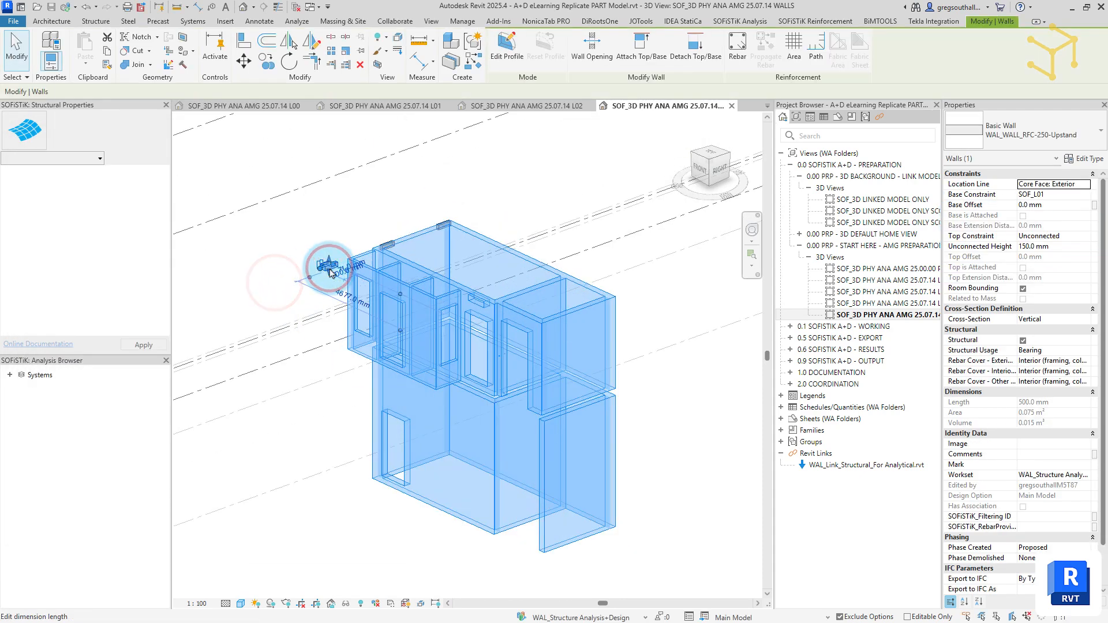
pyautogui.moveTo(317, 260)
pyautogui.keyDown('shift'); pyautogui.mouseDown(button='middle')
pyautogui.moveTo(280, 287)
pyautogui.moveTo(323, 263)
pyautogui.mouseUp(button='middle'); pyautogui.keyUp('shift')
pyautogui.click(227, 347)
pyautogui.moveTo(195, 178); pyautogui.dragTo(375, 310)
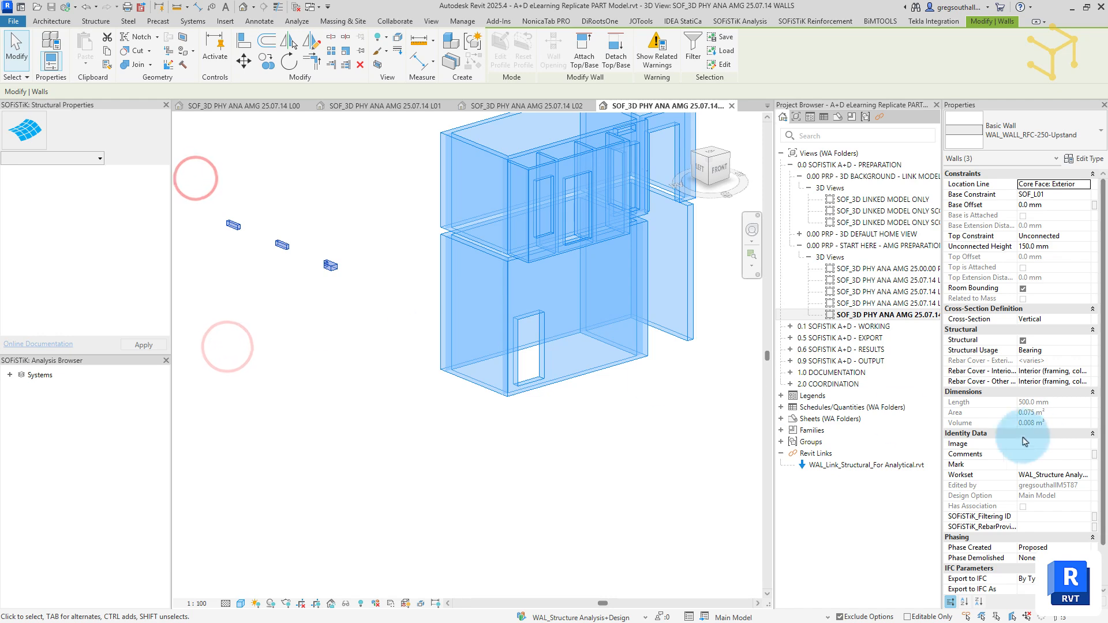
pyautogui.click(1025, 517)
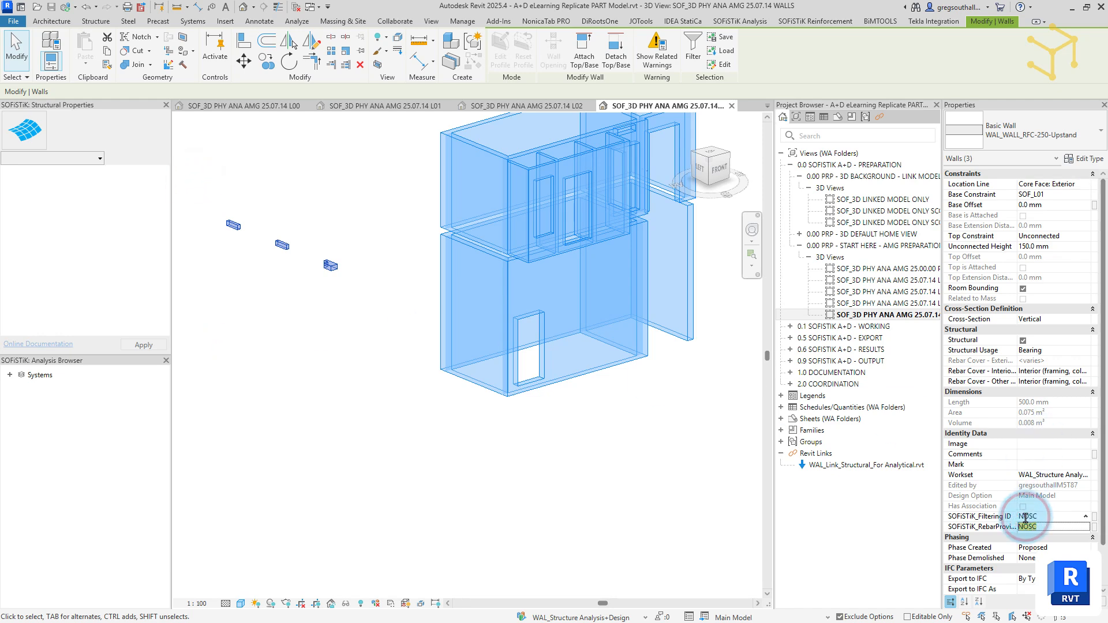
pyautogui.click(317, 396)
# Select the WAL_WALL_RFC-120 walls projecting from the core, excluding shaft openings, and set their SOFiSTiK_Filtering ID to NOSC
pyautogui.keyDown('shift'); pyautogui.moveTo(317, 396); pyautogui.dragTo(676, 346, button='middle'); pyautogui.keyUp('shift')
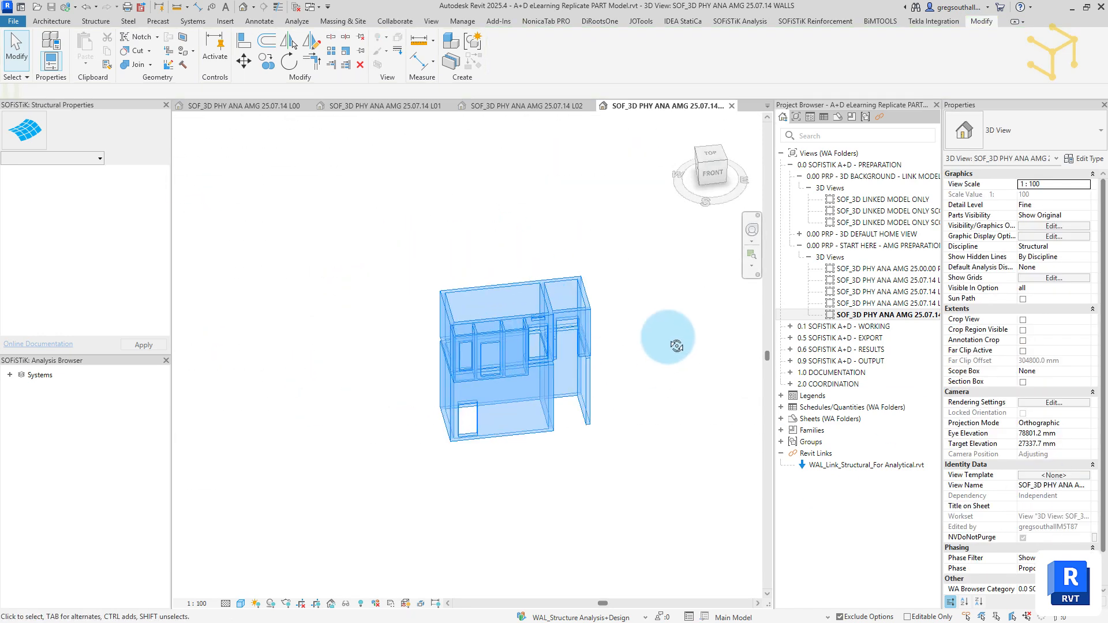
pyautogui.click(710, 157)
pyautogui.moveTo(524, 452); pyautogui.dragTo(247, 365)
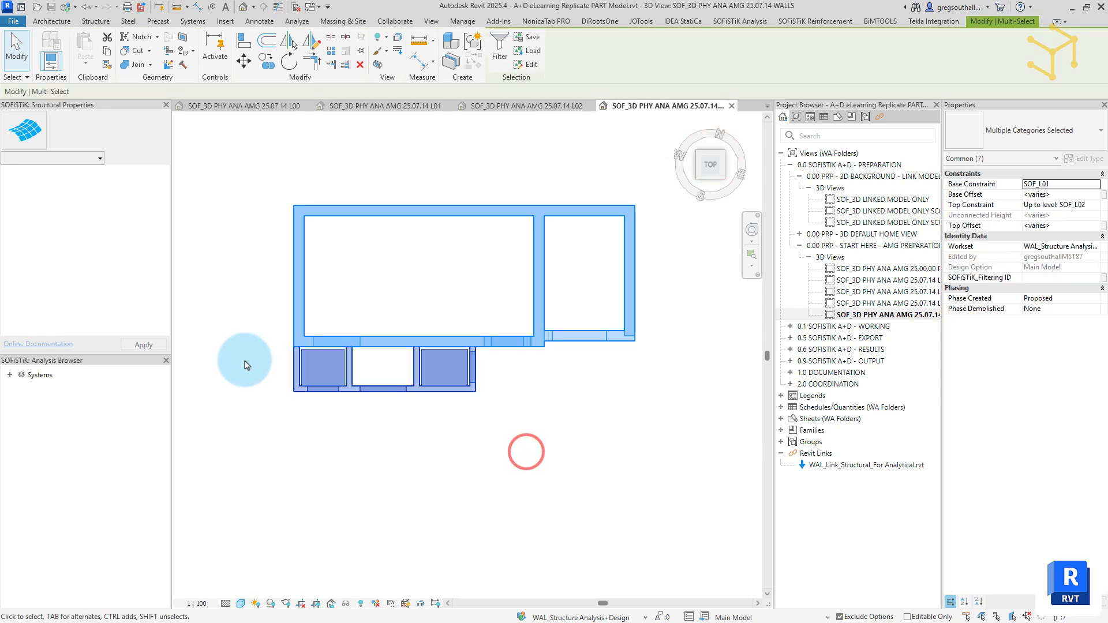
pyautogui.click(499, 42)
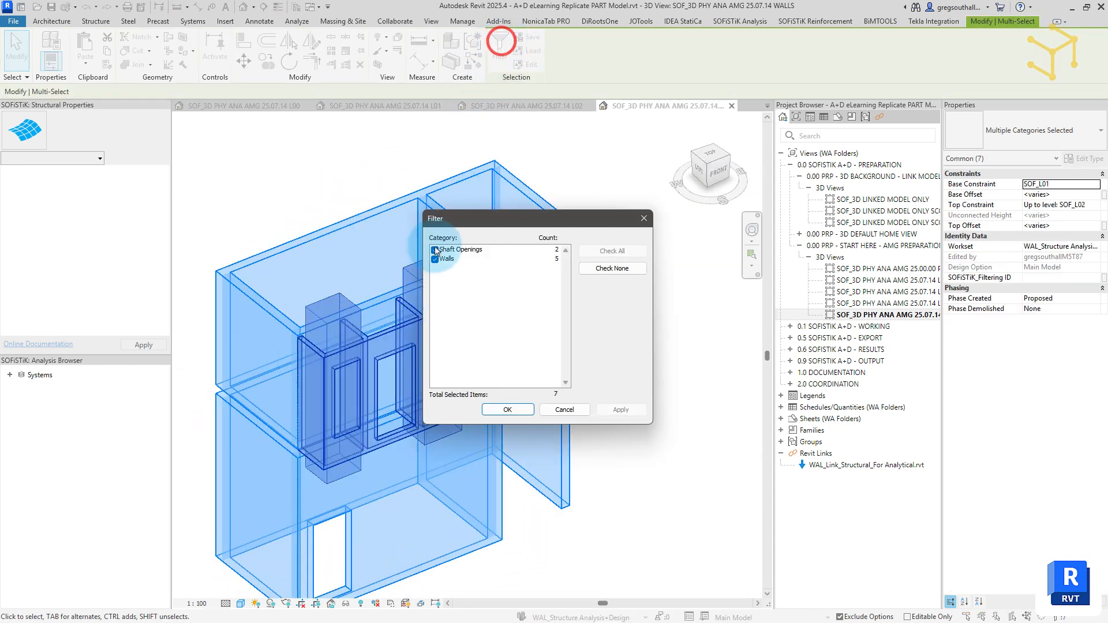
pyautogui.click(436, 250)
pyautogui.click(615, 408)
pyautogui.click(498, 409)
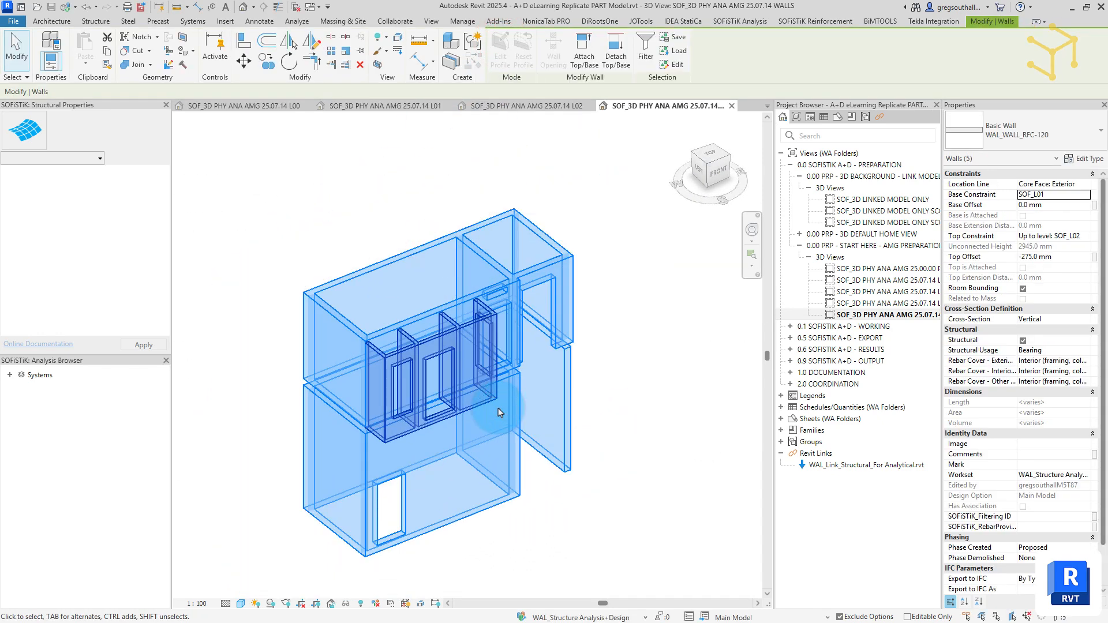
pyautogui.click(1027, 518)
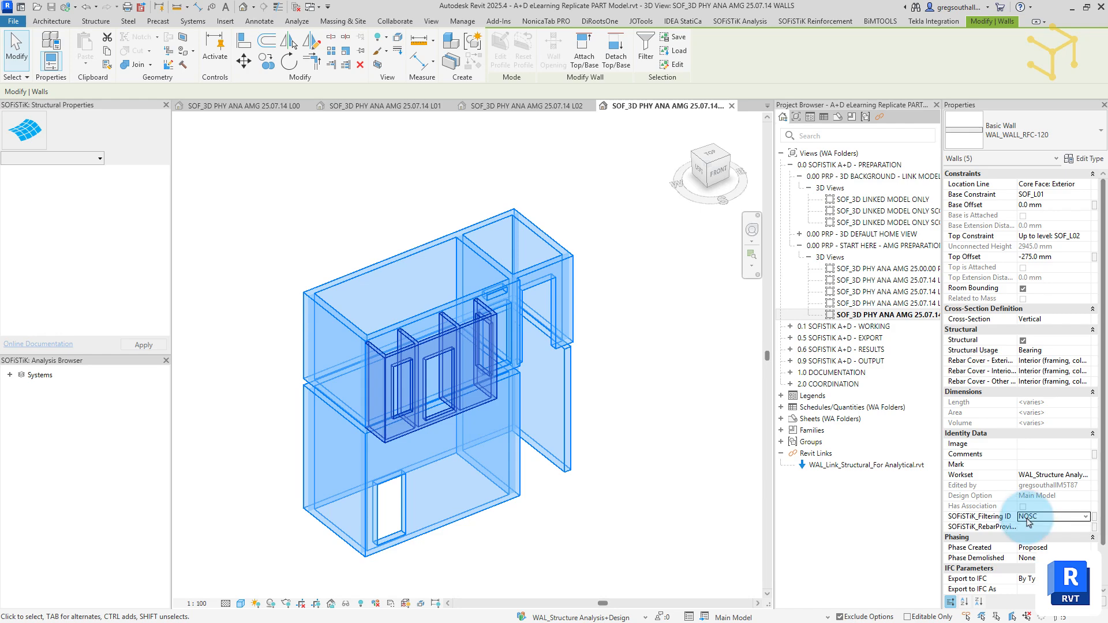
pyautogui.click(329, 232)
# Check the remaining core walls and switch back to the SOF_3D PHY ANA AMG 25.00.00 PREFILTER view
pyautogui.keyDown('shift'); pyautogui.moveTo(329, 232); pyautogui.dragTo(459, 194, button='middle'); pyautogui.keyUp('shift')
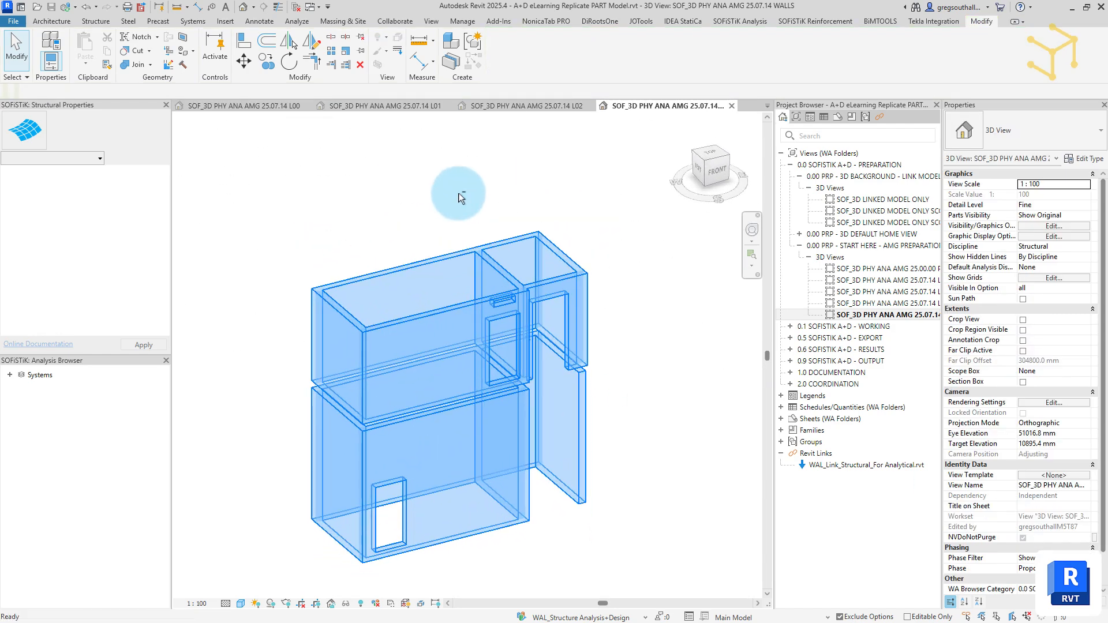
pyautogui.doubleClick(894, 269)
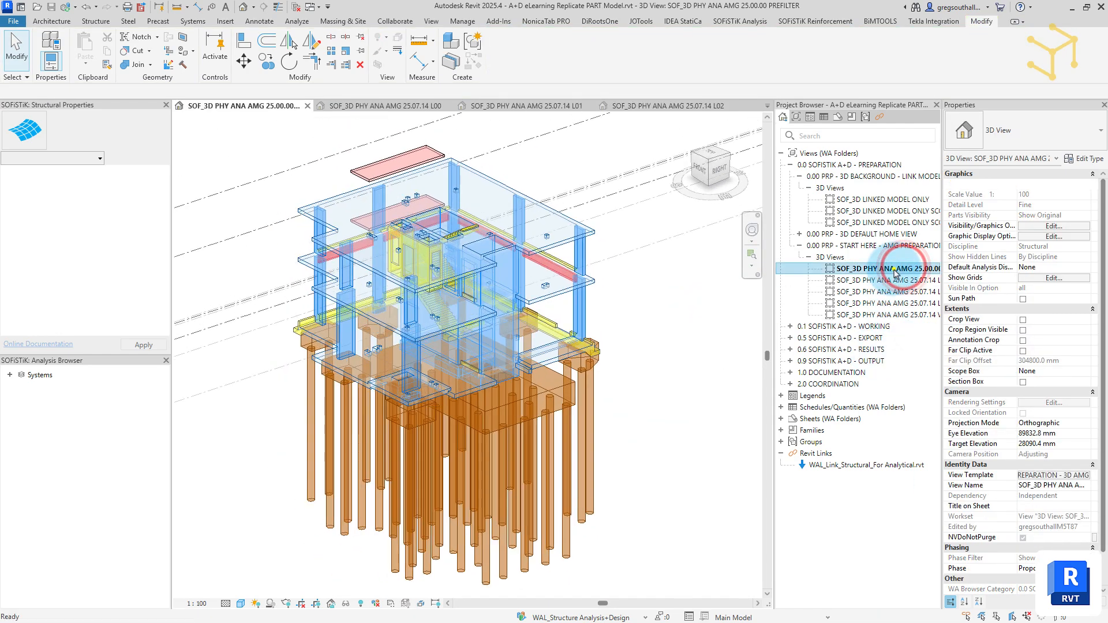
# Duplicate the SOF_3D PHY ANA AMG 25.00.00 PREFILTER view and set the copy's view template to None
pyautogui.rightClick(894, 269)
pyautogui.click(814, 437)
pyautogui.click(1046, 475)
pyautogui.click(103, 131)
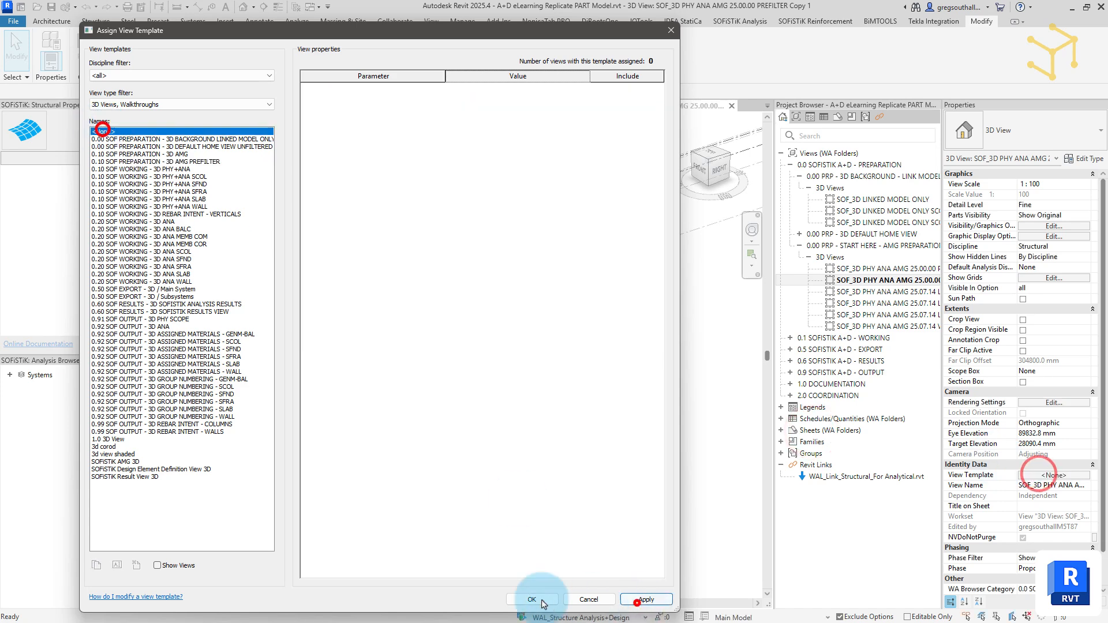
pyautogui.click(531, 599)
# Turn off visibility of the filters from SOF_NOSC-No Scope elements through the project-specific WAL_GENM_BAL filter in the copied view
pyautogui.click(1045, 226)
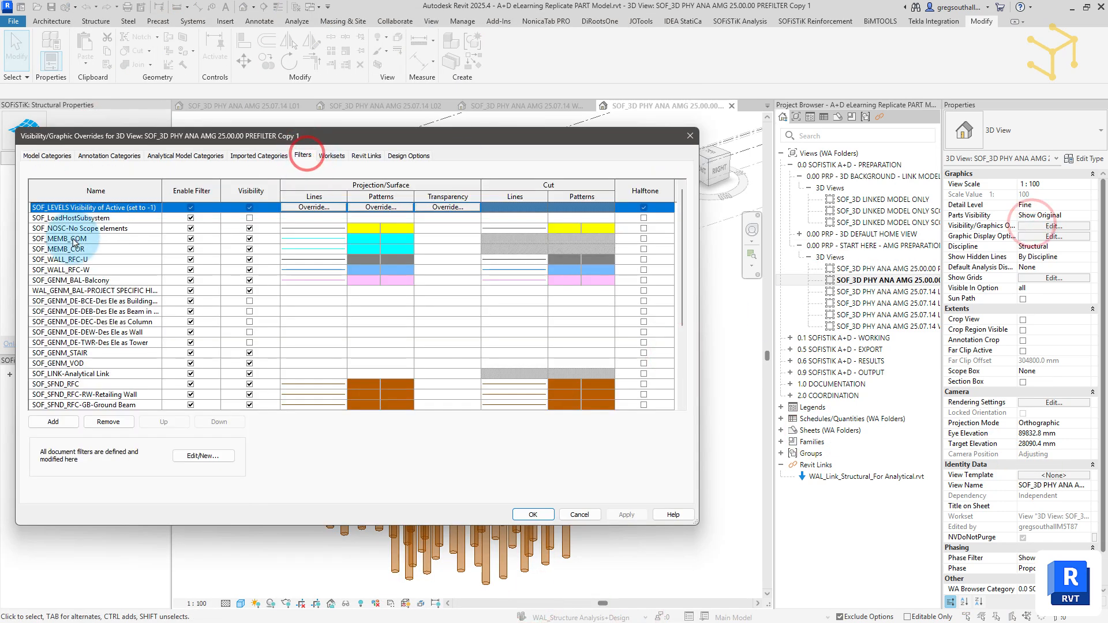
pyautogui.click(72, 231)
pyautogui.keyDown('shift'); pyautogui.click(106, 290); pyautogui.keyUp('shift')
pyautogui.click(249, 291)
# Turn off visibility of the filters from SOF_GENM_STAIR through SOF_SFRA_STL, keep the slabs shown, and apply the overrides
pyautogui.click(76, 350)
pyautogui.scroll(-4, 78, 364)
pyautogui.keyDown('shift'); pyautogui.click(79, 407); pyautogui.keyUp('shift')
pyautogui.click(237, 405)
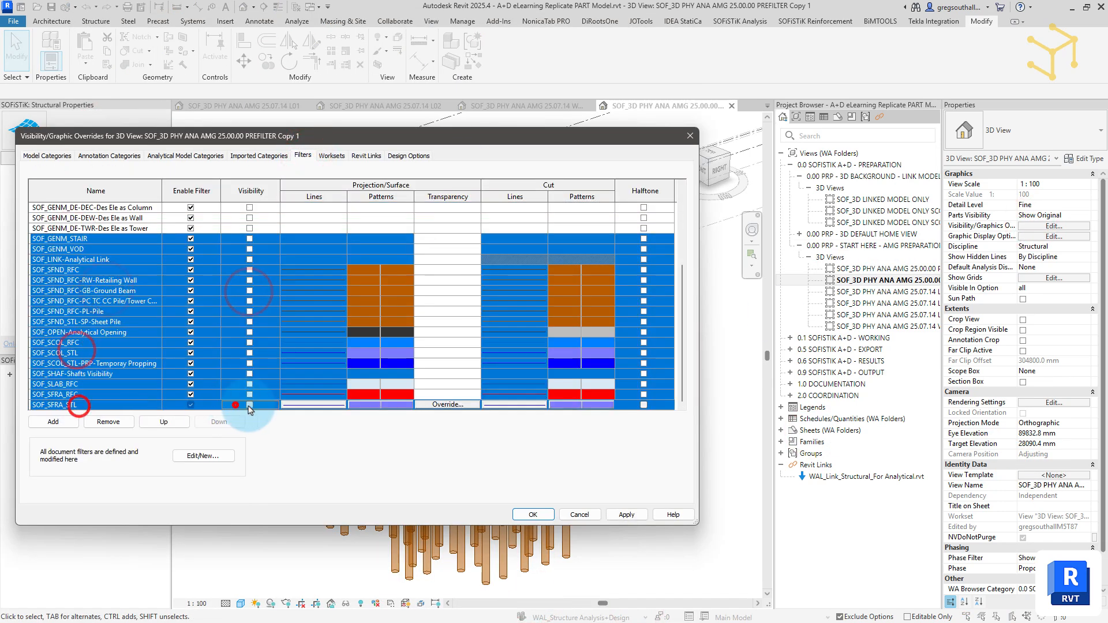
pyautogui.click(626, 514)
pyautogui.click(532, 514)
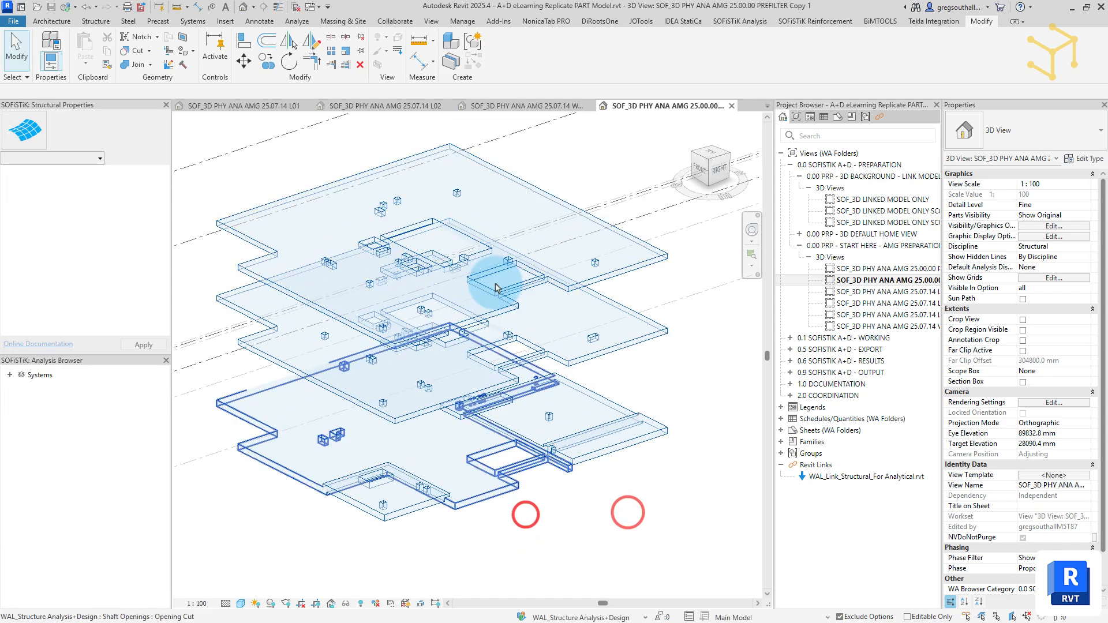
# Rename the copied view SOF_3D PHY ANA AMG 25.07.14 SLABS and inspect its slabs from several angles
pyautogui.click(898, 281)
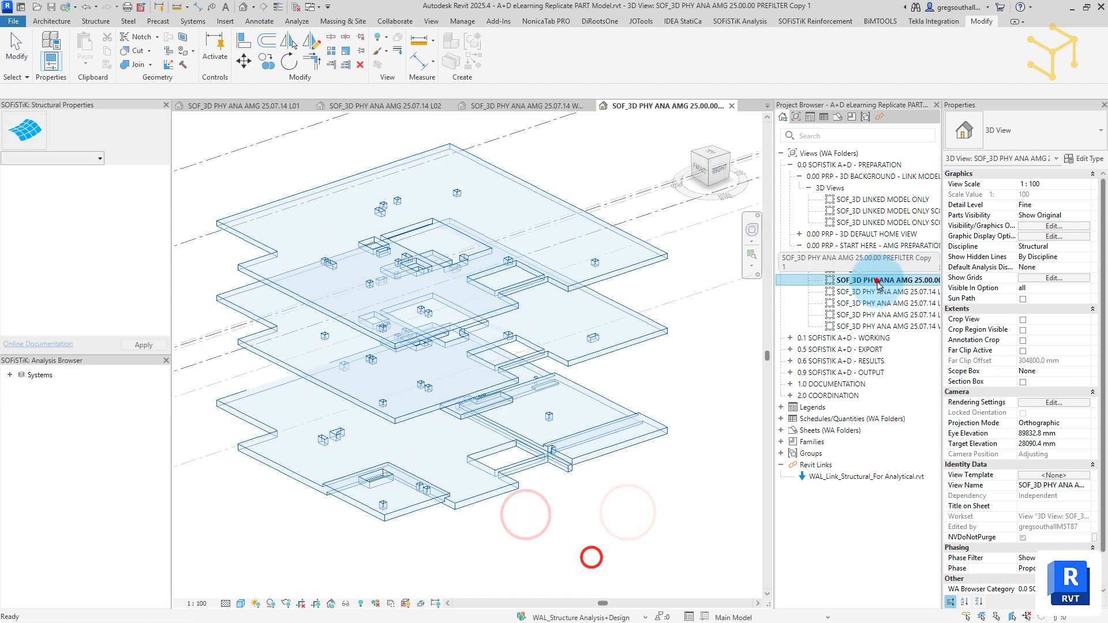
pyautogui.click(921, 280)
pyautogui.click(921, 279)
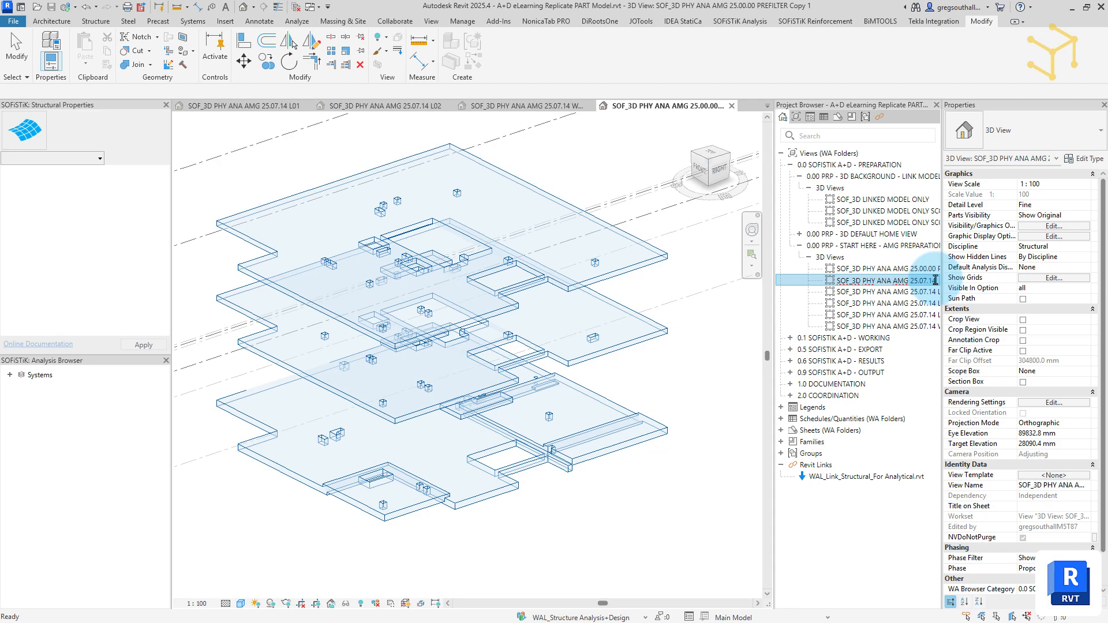
pyautogui.click(682, 376)
pyautogui.keyDown('shift'); pyautogui.moveTo(695, 376); pyautogui.dragTo(664, 404, button='middle'); pyautogui.keyUp('shift')
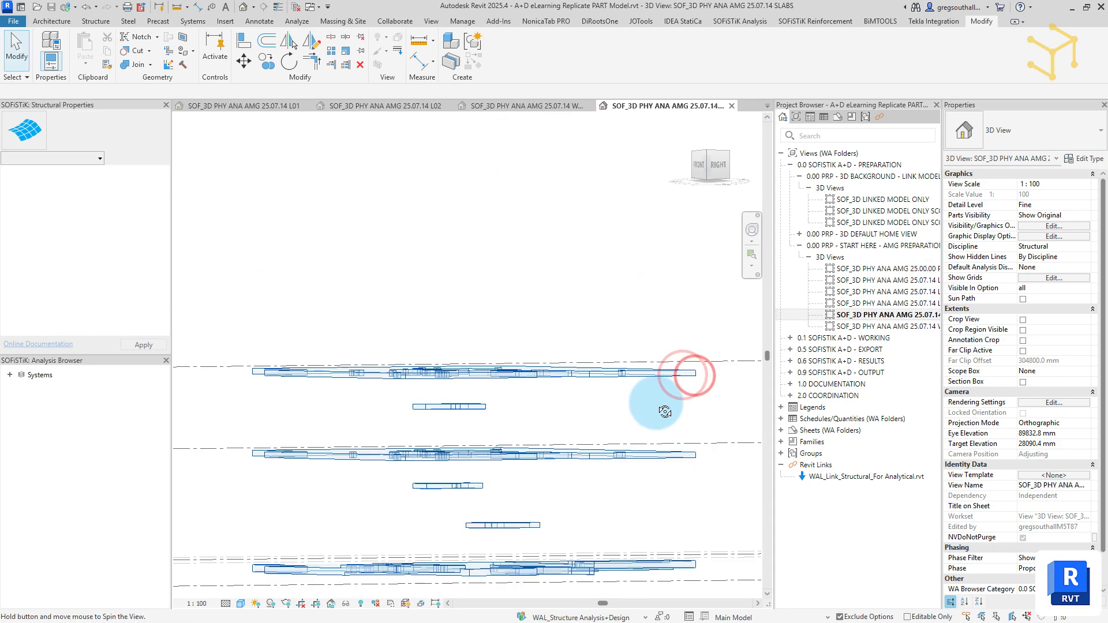
pyautogui.moveTo(354, 393); pyautogui.dragTo(543, 425)
pyautogui.keyDown('shift'); pyautogui.moveTo(543, 430); pyautogui.dragTo(343, 203, button='middle'); pyautogui.keyUp('shift')
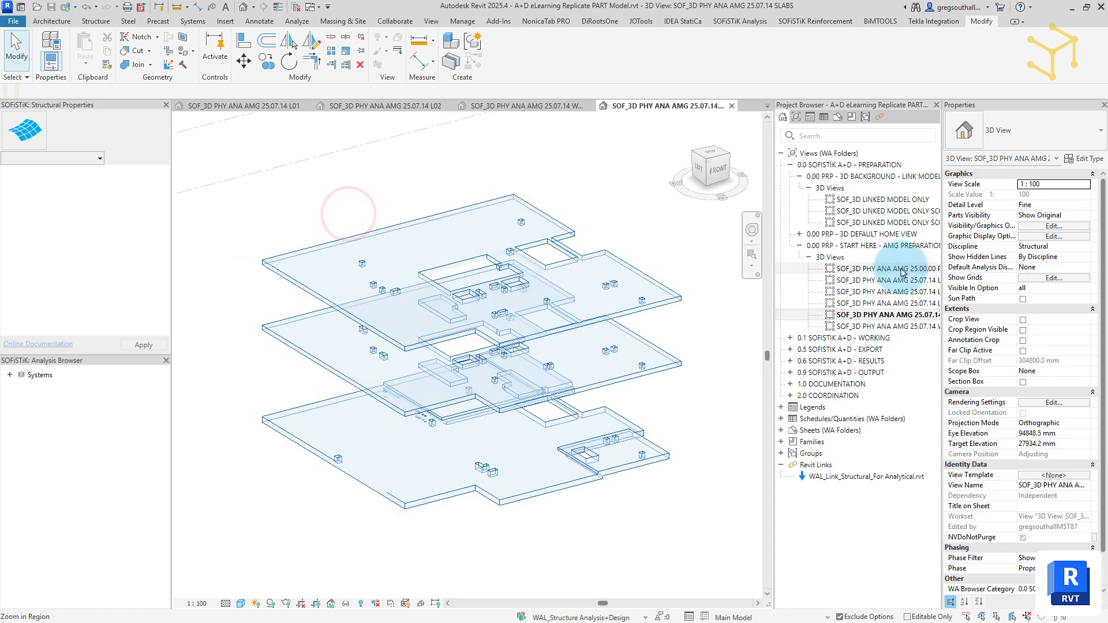
# Duplicate the PREFILTER view again and rename the copy SOF_3D PHY ANA AMG 25.07.14 COLUMNS
pyautogui.rightClick(900, 267)
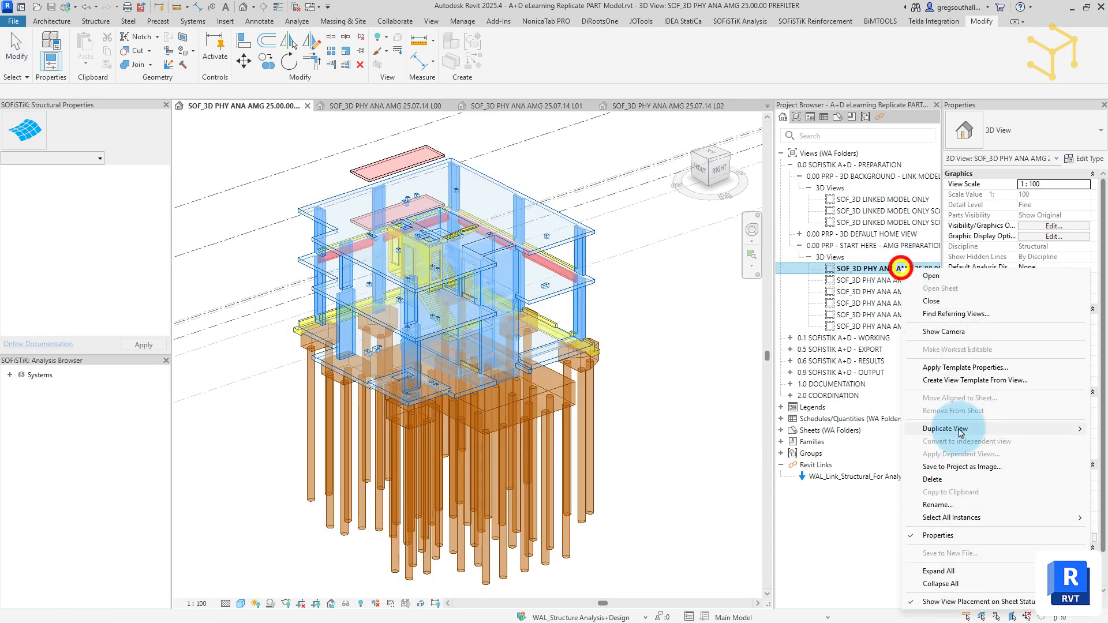
pyautogui.click(958, 430)
pyautogui.click(816, 431)
pyautogui.click(906, 280)
pyautogui.moveTo(924, 280); pyautogui.dragTo(935, 281)
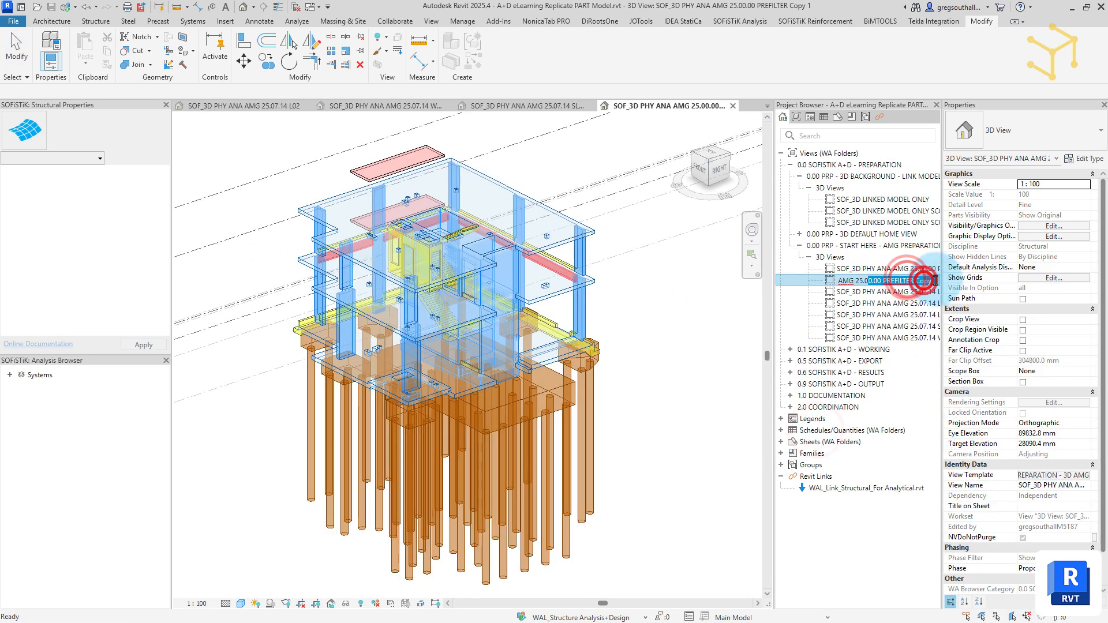
pyautogui.click(694, 336)
# Set the view template of the COLUMNS view to None and apply it
pyautogui.click(873, 279)
pyautogui.click(1051, 477)
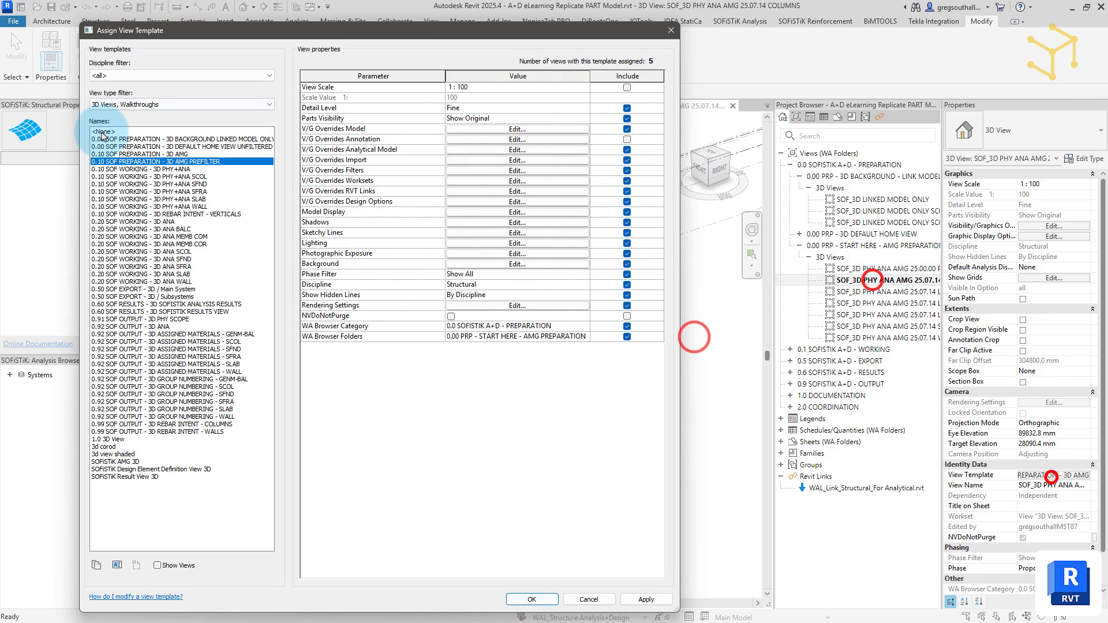
pyautogui.click(102, 131)
pyautogui.click(636, 599)
pyautogui.click(519, 599)
# Turn off visibility of the filters from SOF_NOSC-No Scope elements through the project-specific WAL_GENM_BAL filter in the COLUMNS view
pyautogui.click(1025, 225)
pyautogui.click(309, 155)
pyautogui.click(97, 229)
pyautogui.keyDown('shift'); pyautogui.click(101, 288); pyautogui.keyUp('shift')
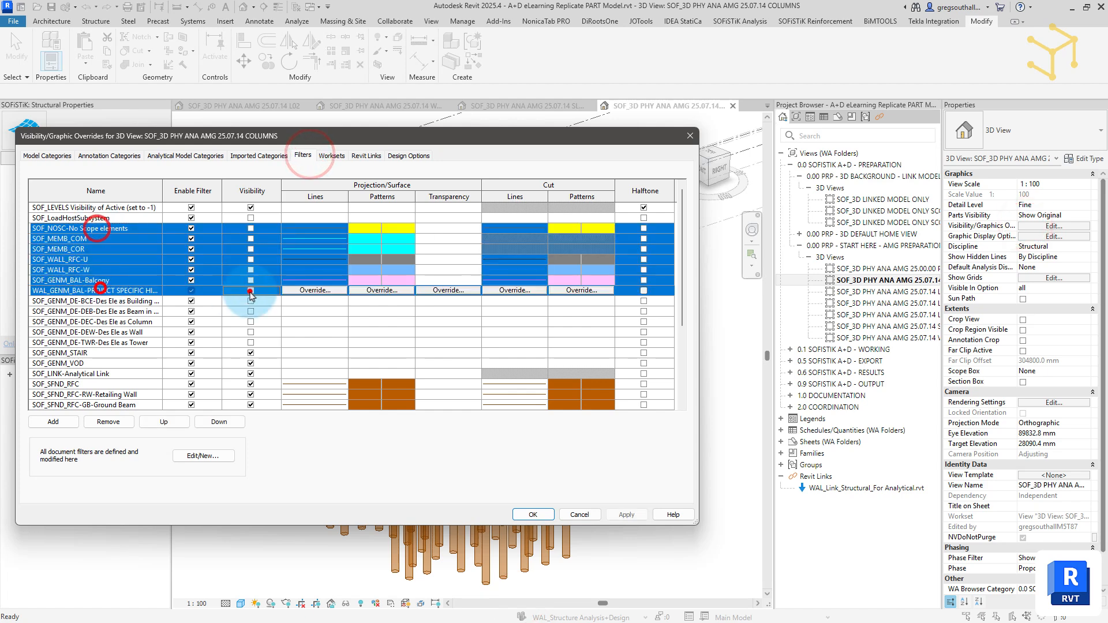
pyautogui.click(250, 291)
# Turn off the filters from SOF_GENM_STAIR through SOF_SFRA_STL, leave only SOF_SCOL_RFC visible among them, and apply the overrides to the COLUMNS view
pyautogui.scroll(-4, 173, 272)
pyautogui.click(100, 248)
pyautogui.keyDown('shift'); pyautogui.click(117, 392); pyautogui.keyUp('shift')
pyautogui.click(92, 351)
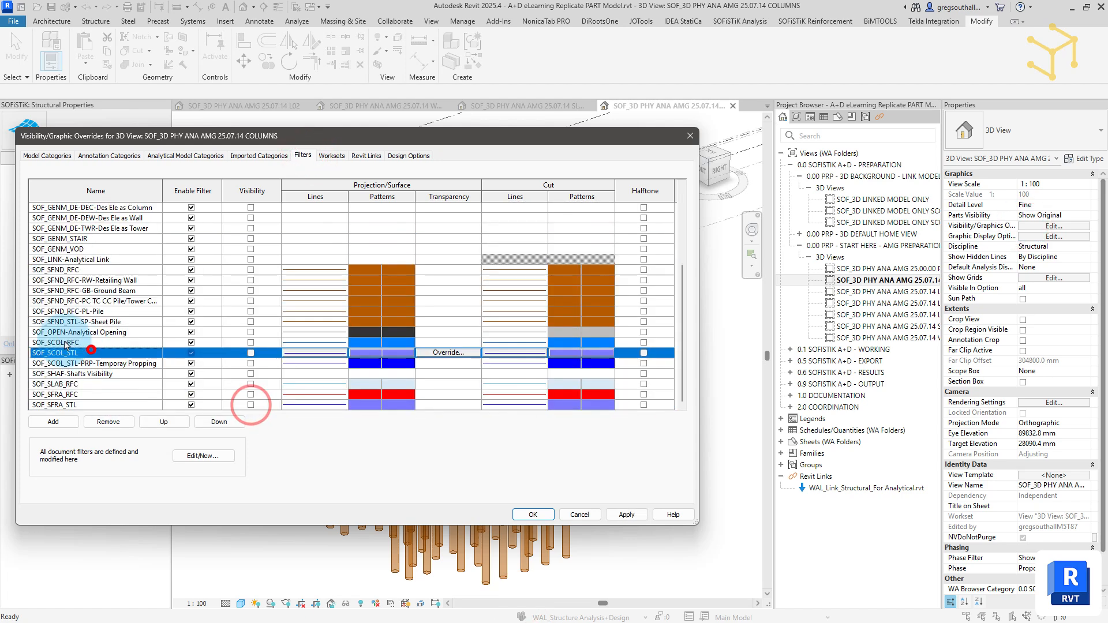
pyautogui.click(66, 343)
pyautogui.click(251, 342)
pyautogui.click(633, 514)
pyautogui.click(538, 516)
pyautogui.keyDown('shift'); pyautogui.moveTo(539, 515); pyautogui.dragTo(630, 346, button='middle'); pyautogui.keyUp('shift')
# Return to the SOF_3D PHY ANA AMG 25.00.00 PREFILTER view and check the core stair flight's SOFiSTiK_Filtering ID
pyautogui.doubleClick(845, 269)
pyautogui.click(208, 160)
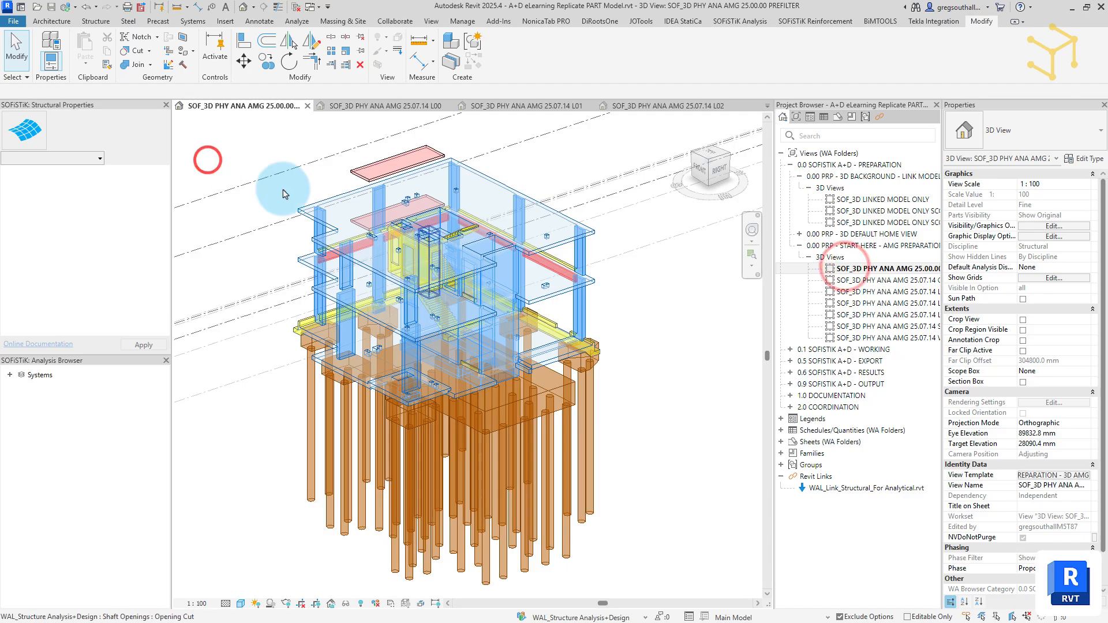
pyautogui.scroll(2, 424, 251)
pyautogui.click(426, 275)
pyautogui.keyDown('shift'); pyautogui.moveTo(427, 276); pyautogui.dragTo(464, 401, button='middle'); pyautogui.keyUp('shift')
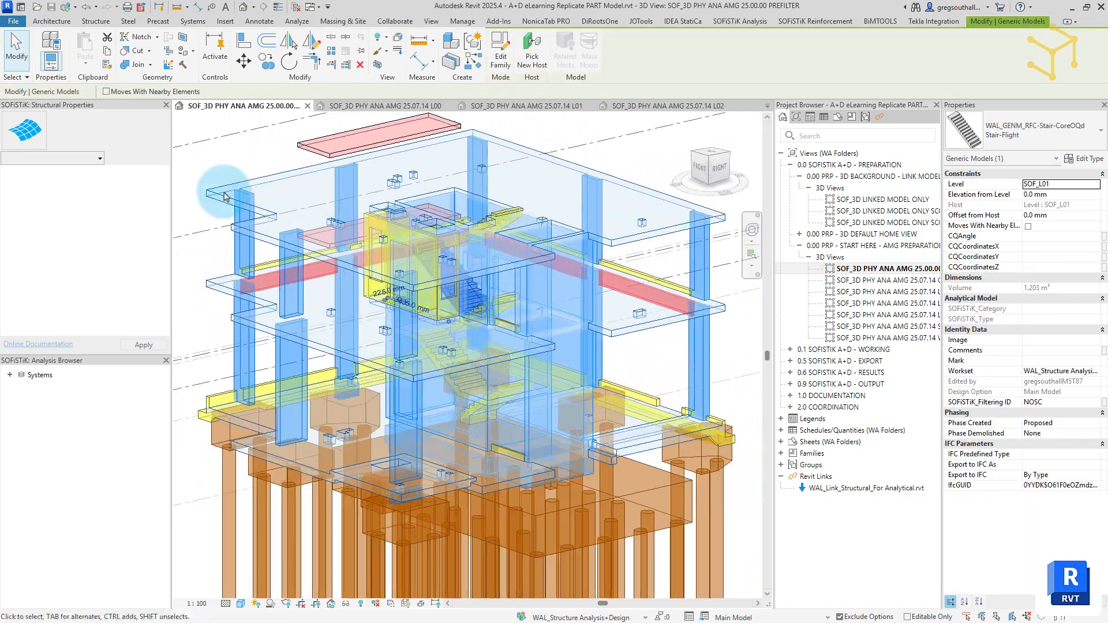
pyautogui.click(224, 191)
# Check the Export as Storey Level and SOFiSTiK_Use settings of the SOF_L-02 PILE LAYOUT and SOF_SITE levels
pyautogui.scroll(-5, 471, 260)
pyautogui.scroll(2, 303, 290)
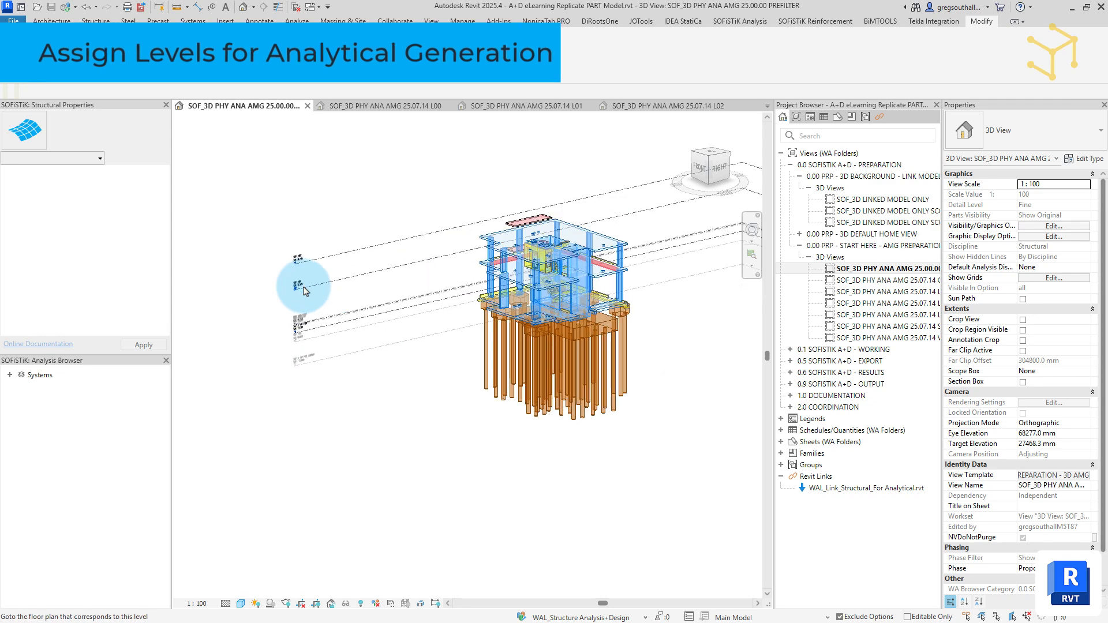
pyautogui.scroll(4, 303, 290)
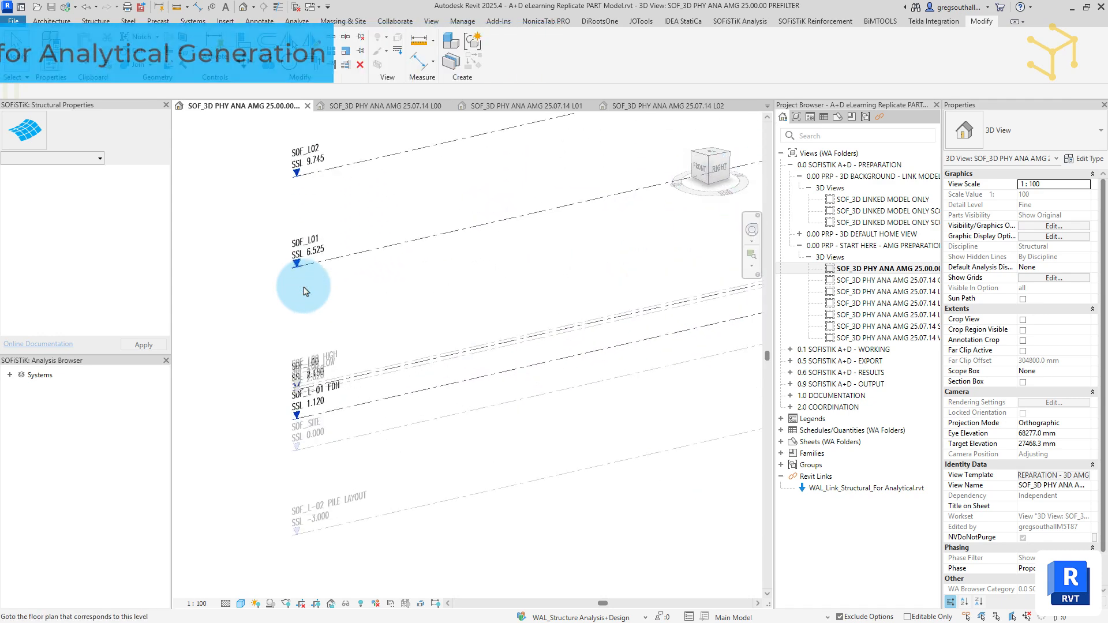
pyautogui.click(334, 525)
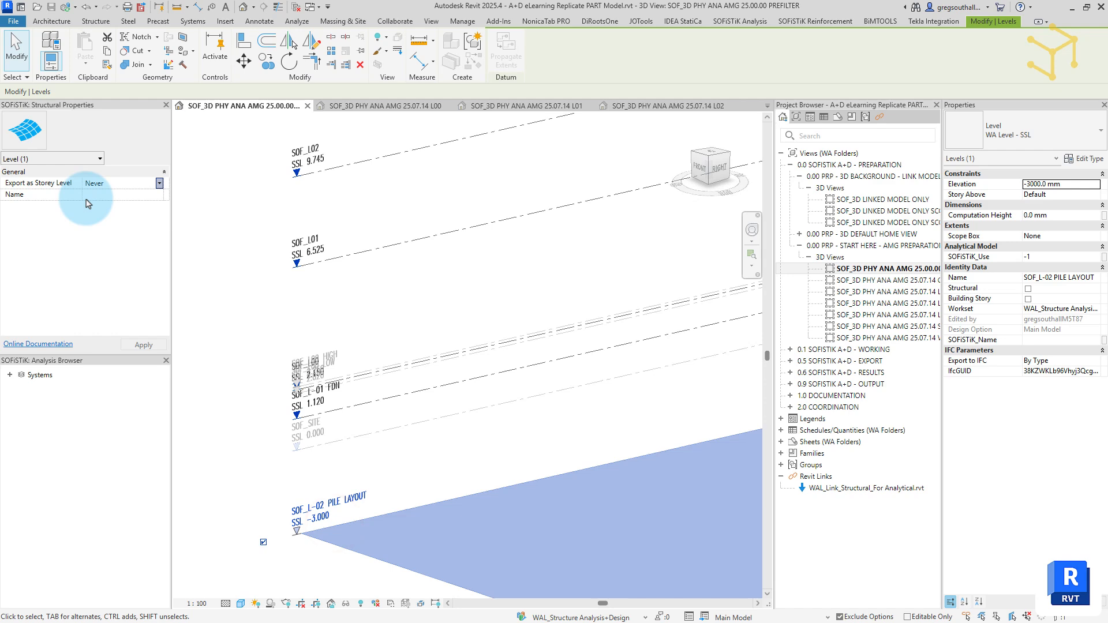
pyautogui.click(215, 464)
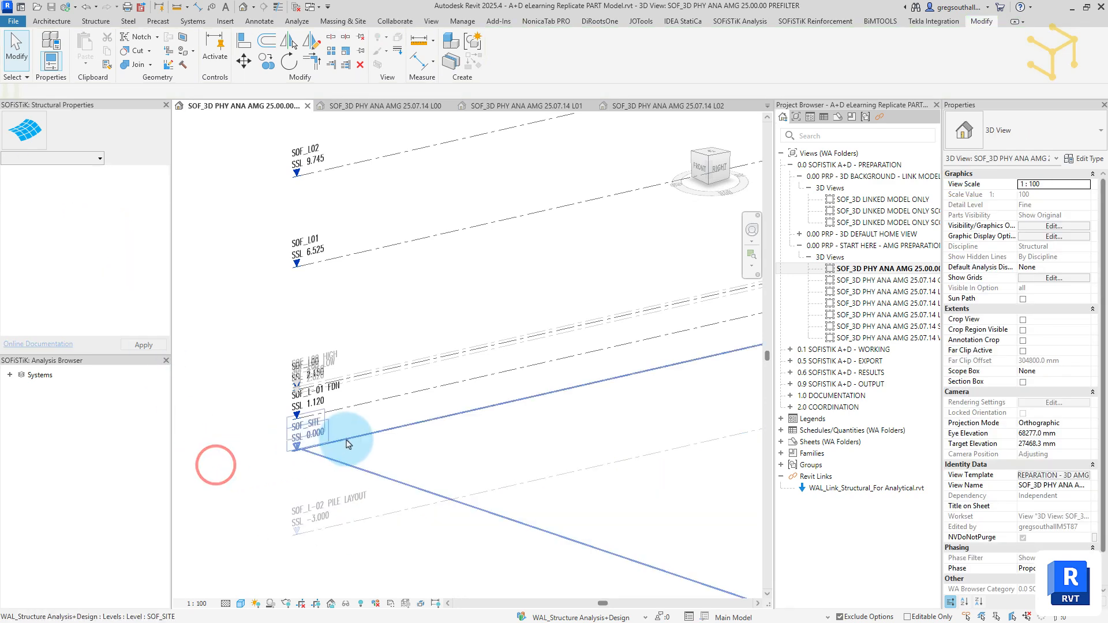
pyautogui.click(346, 441)
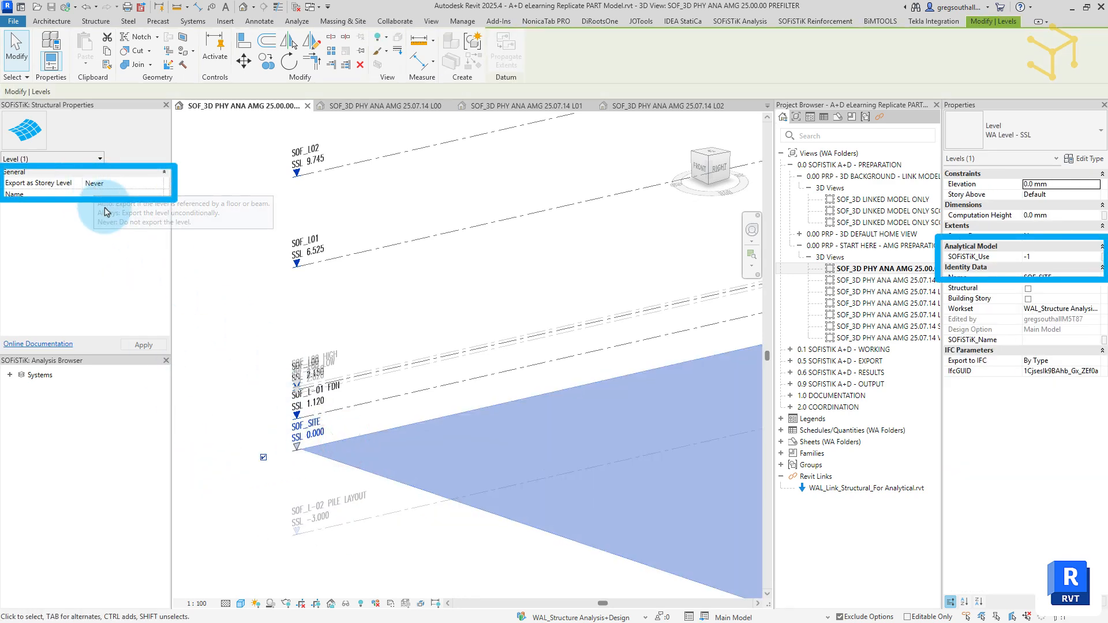
pyautogui.click(222, 450)
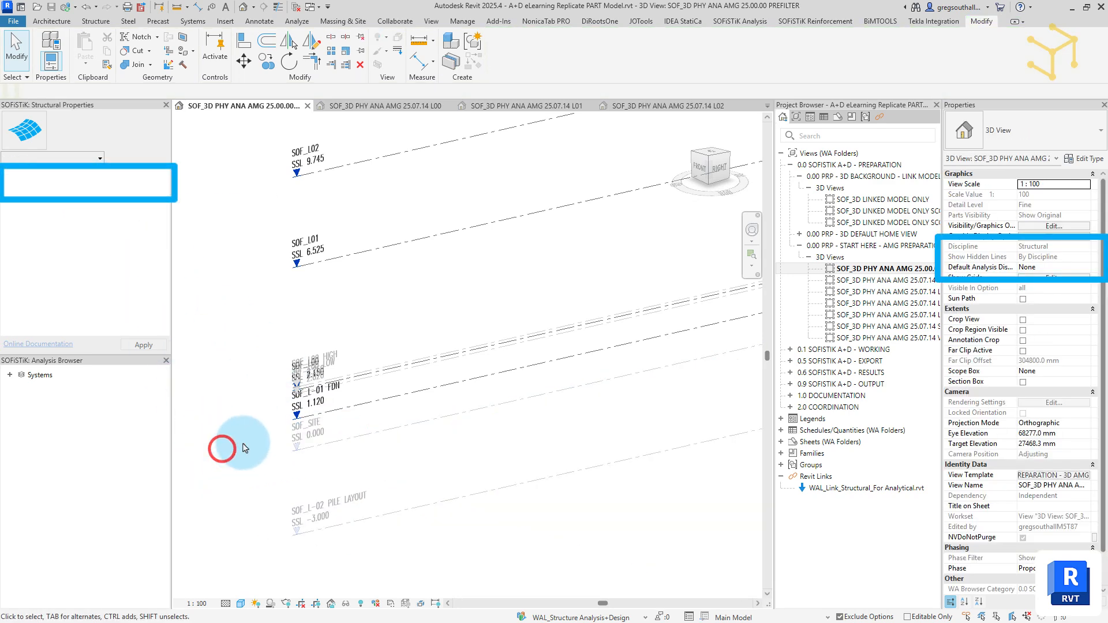
# Check the storey export settings of the SOF_L-01 FDN level and examine its position against the foundations in the right-side view
pyautogui.click(369, 407)
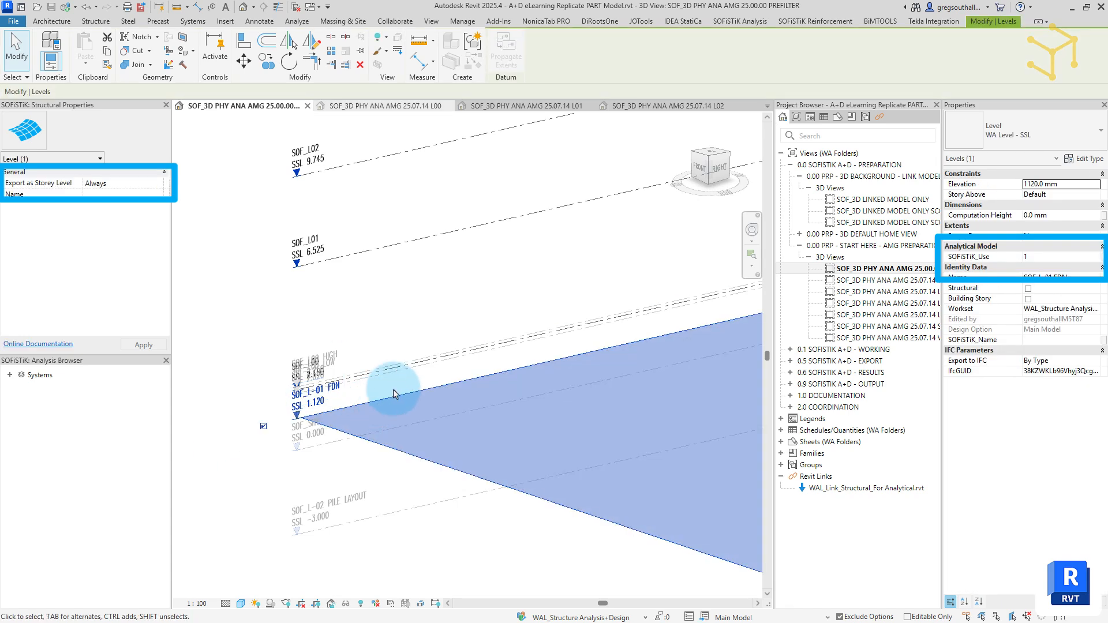
pyautogui.click(719, 171)
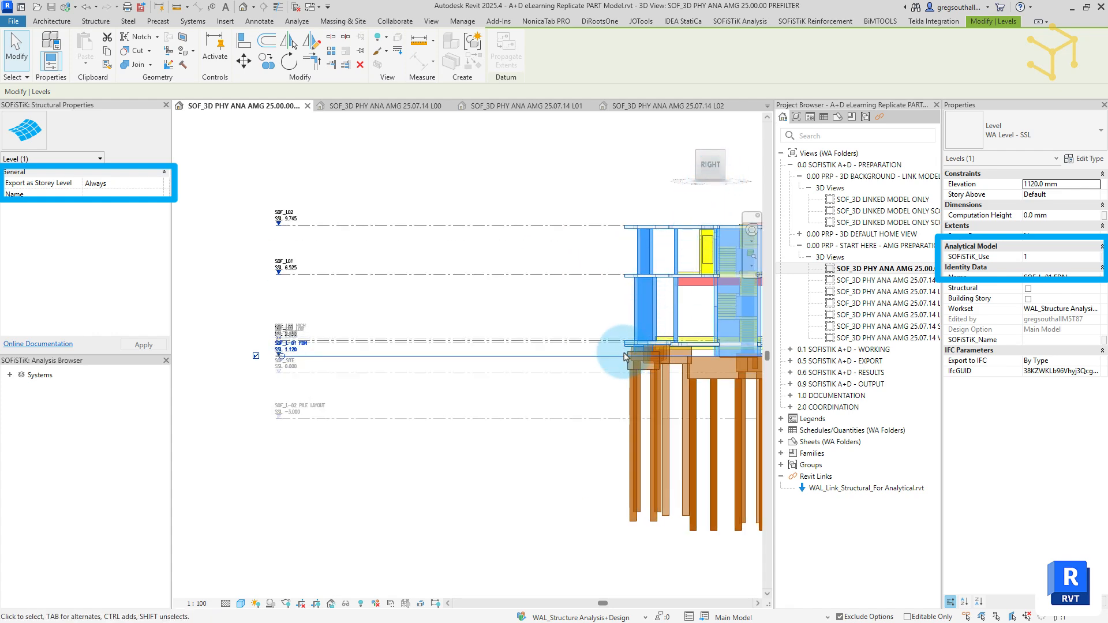
pyautogui.scroll(6, 625, 356)
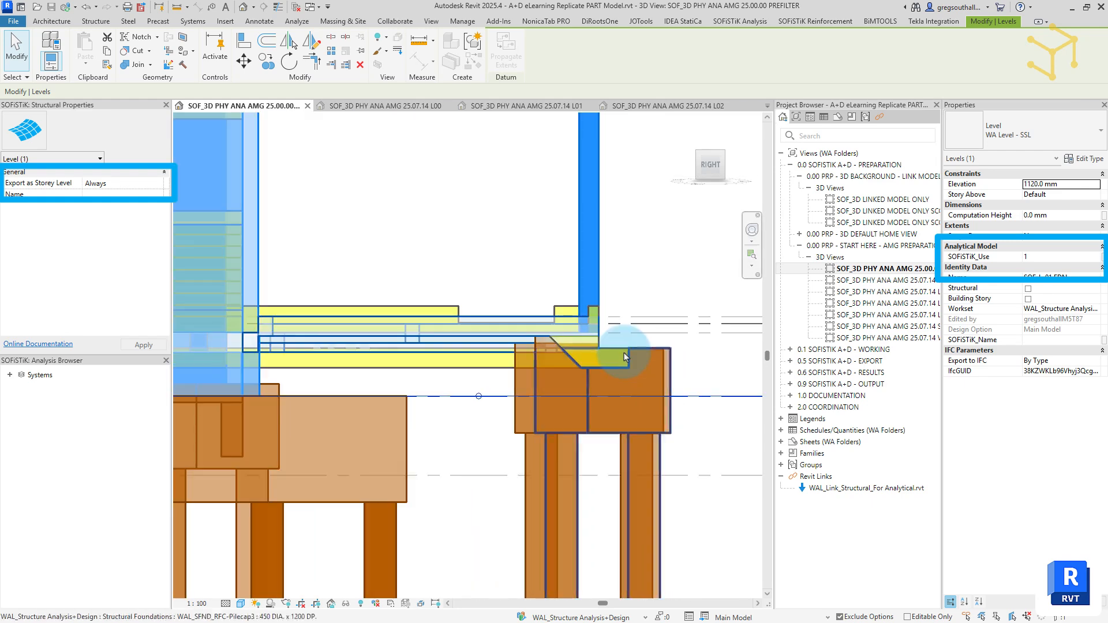
pyautogui.scroll(-8, 625, 356)
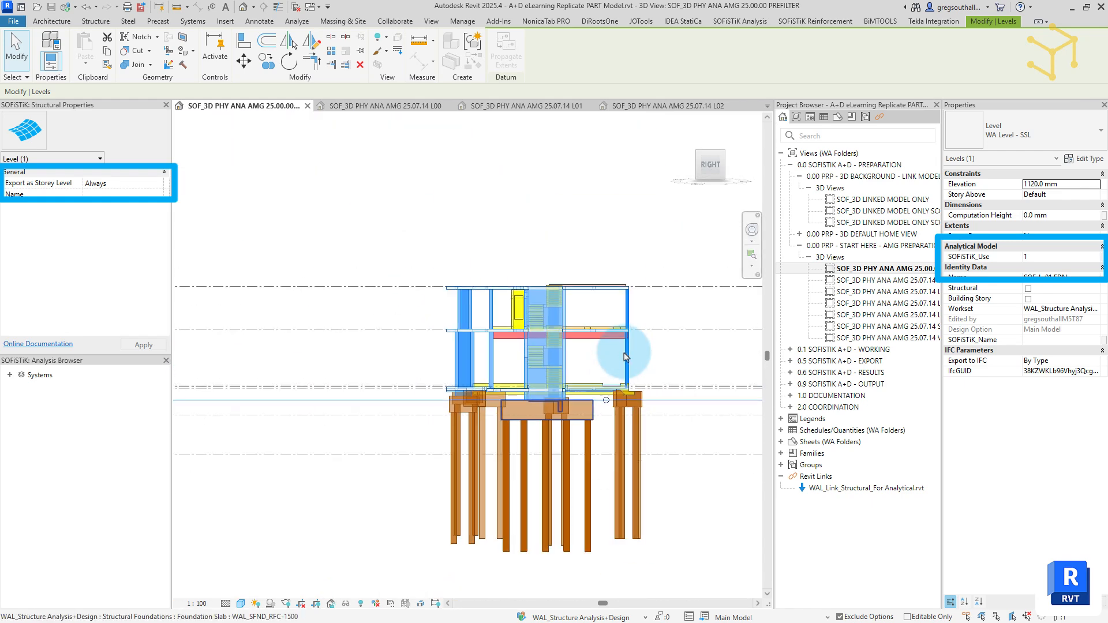
pyautogui.scroll(-2, 625, 356)
pyautogui.scroll(6, 326, 466)
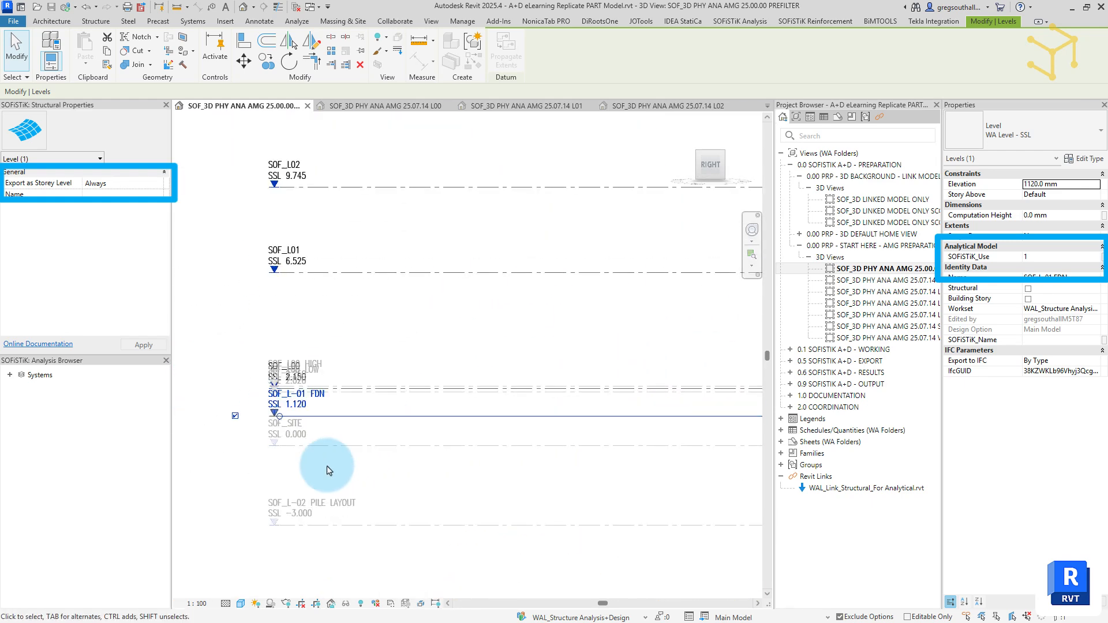
# Check the storey export and SOFiSTiK_Use settings of the SOF_L00 LOW, SOF_L00 and SOF_L00 HIGH levels
pyautogui.click(217, 507)
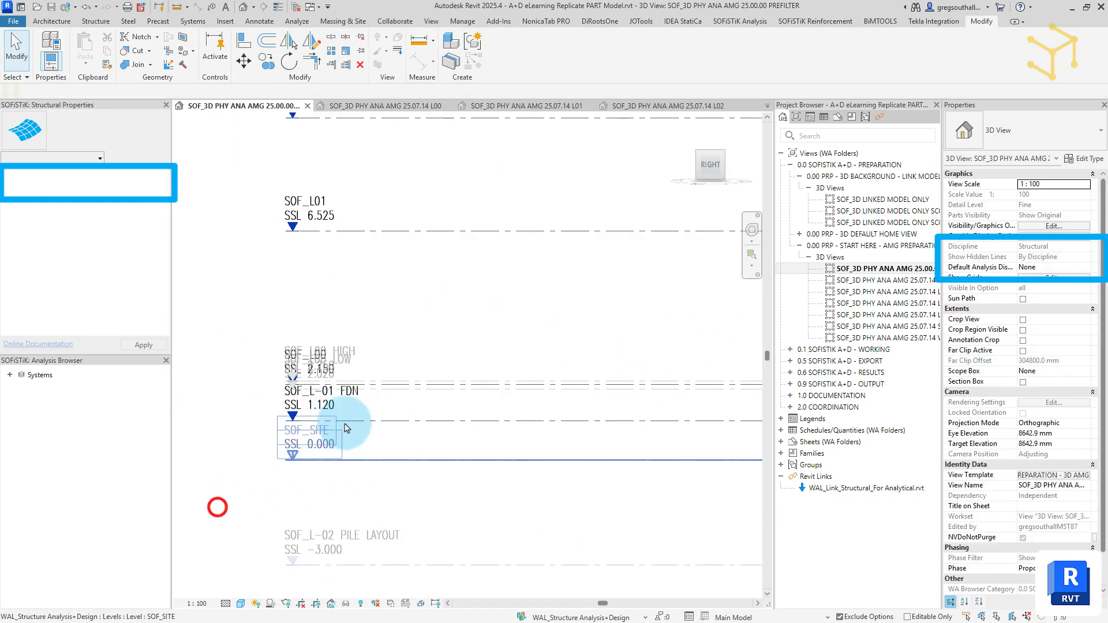
pyautogui.click(395, 396)
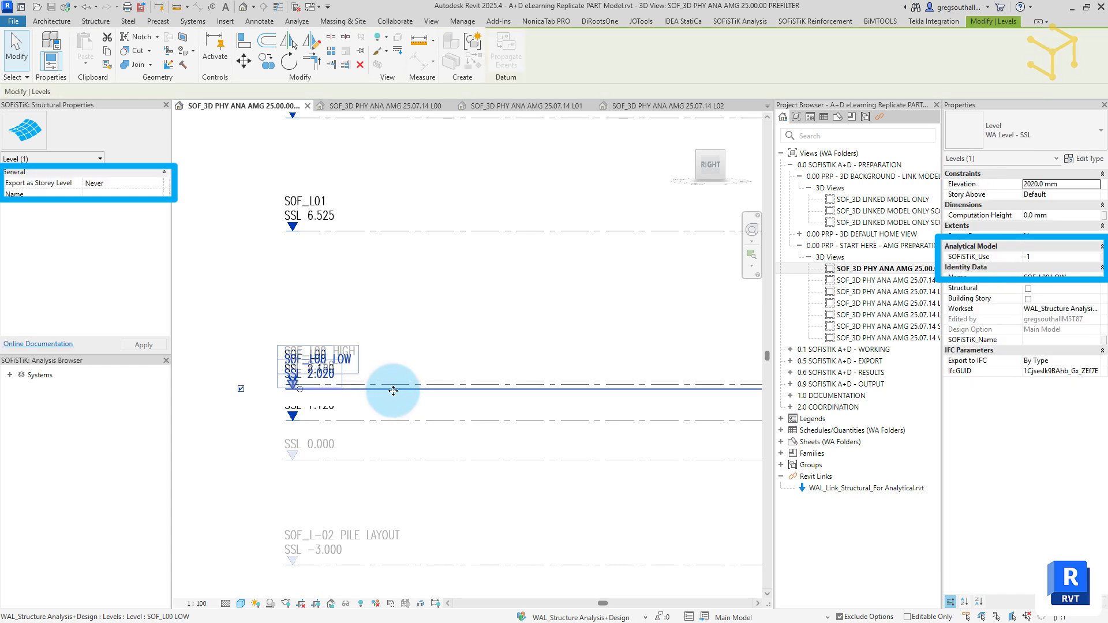
pyautogui.moveTo(392, 391); pyautogui.dragTo(393, 387)
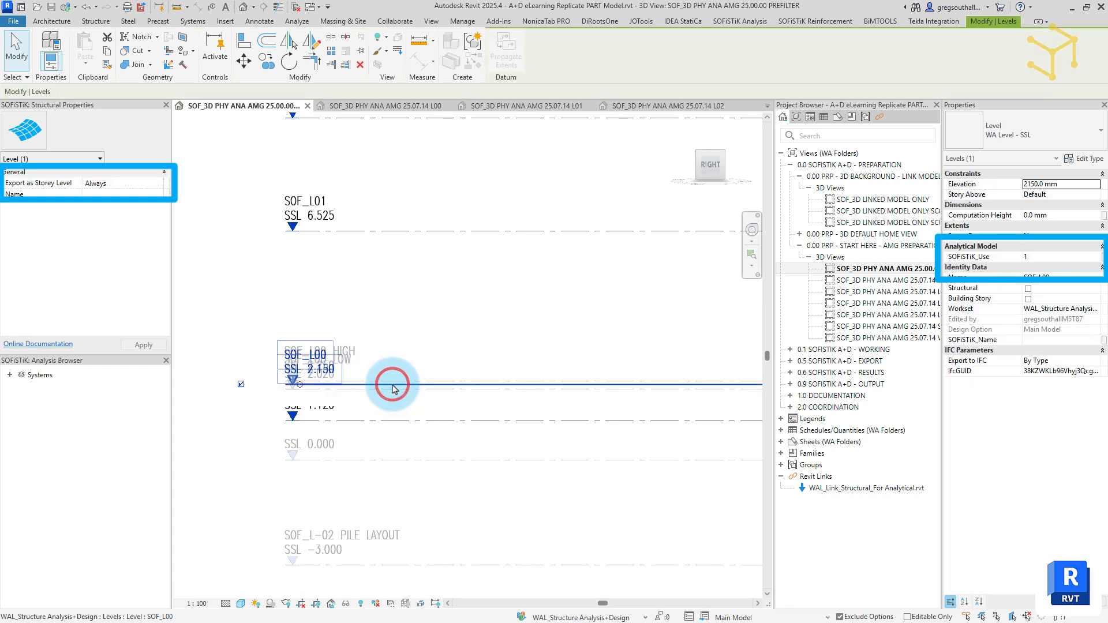
pyautogui.scroll(4, 427, 381)
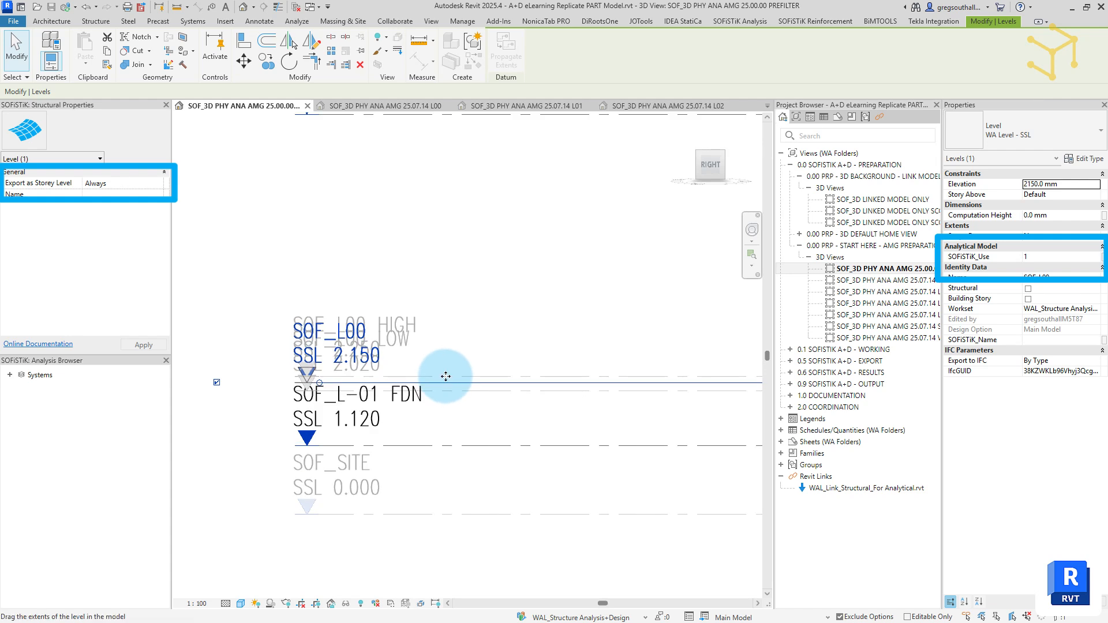
pyautogui.click(446, 378)
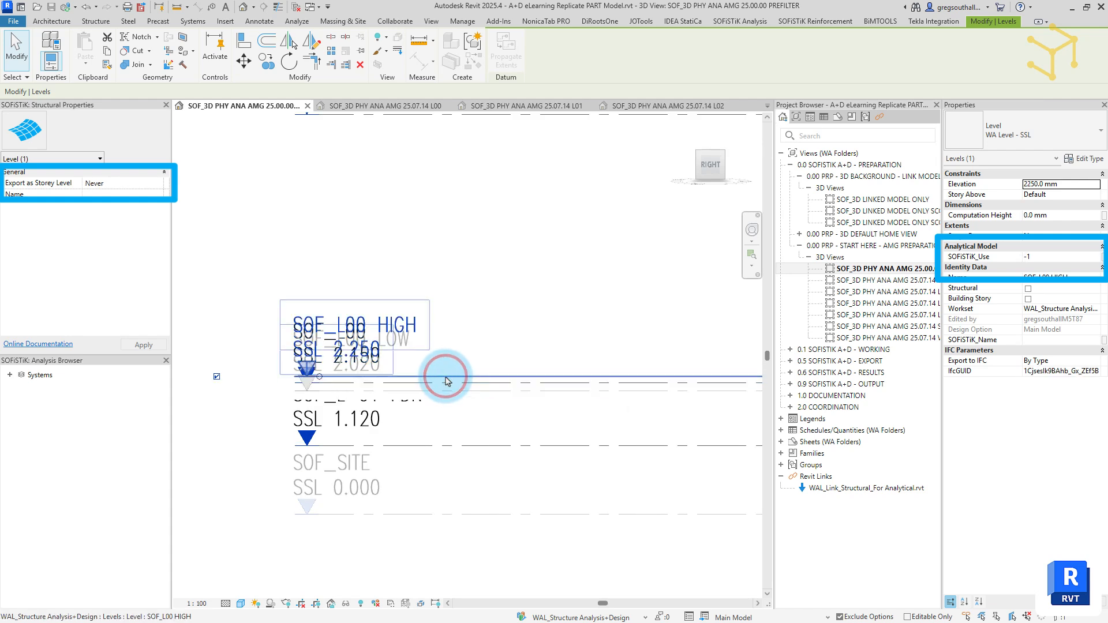
pyautogui.scroll(-4, 445, 381)
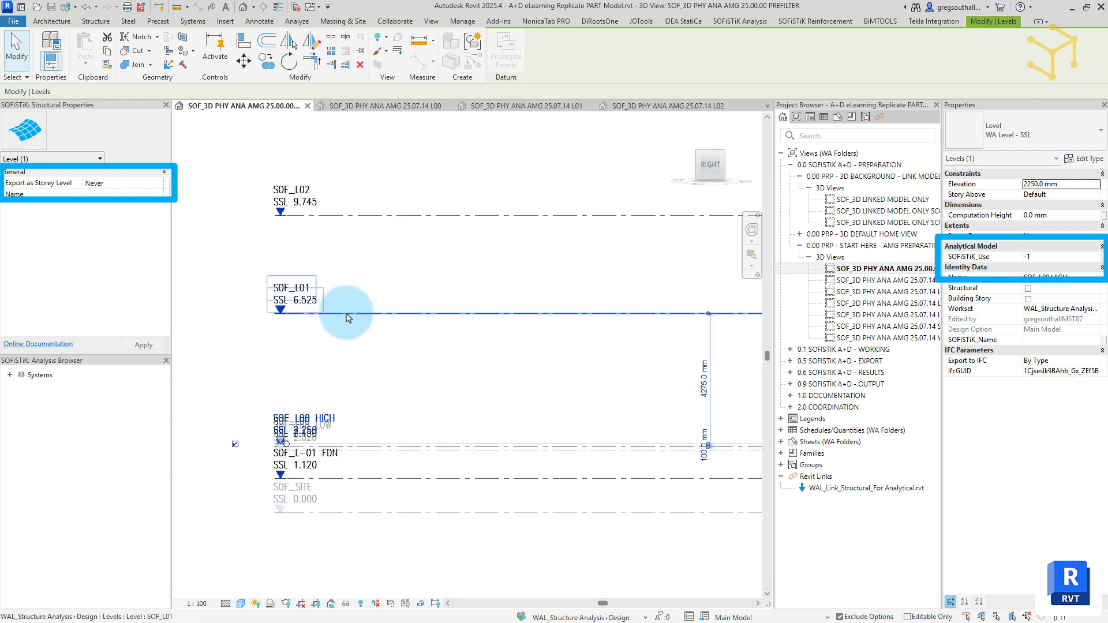
# Check the storey export settings of the SOF_L01 and SOF_L02 levels, then return the model to an isometric view
pyautogui.click(346, 314)
pyautogui.click(349, 217)
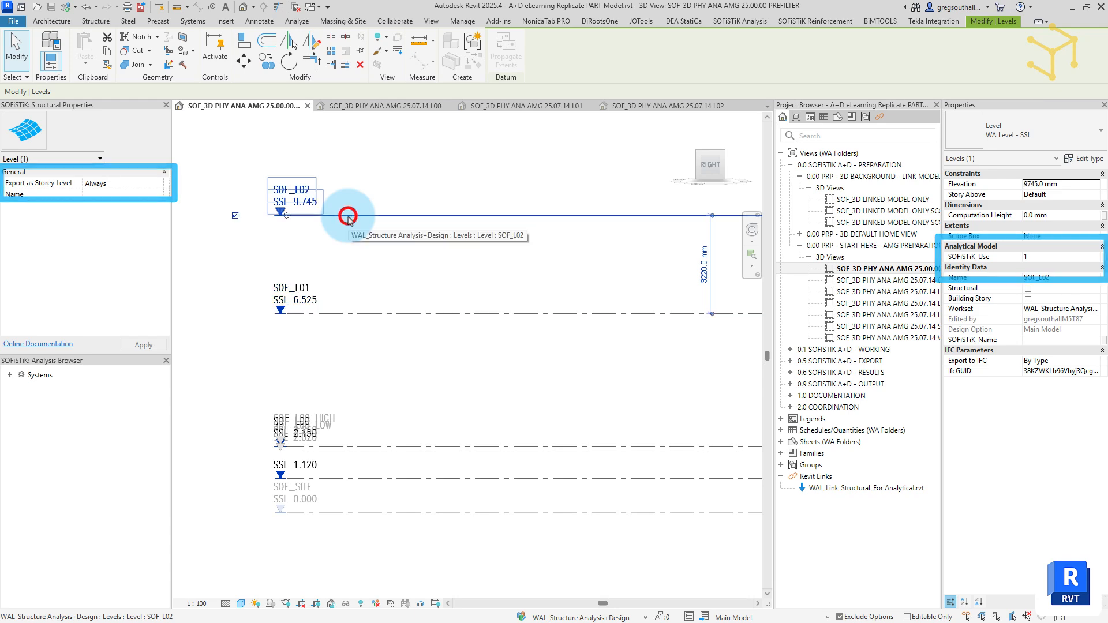
pyautogui.click(218, 264)
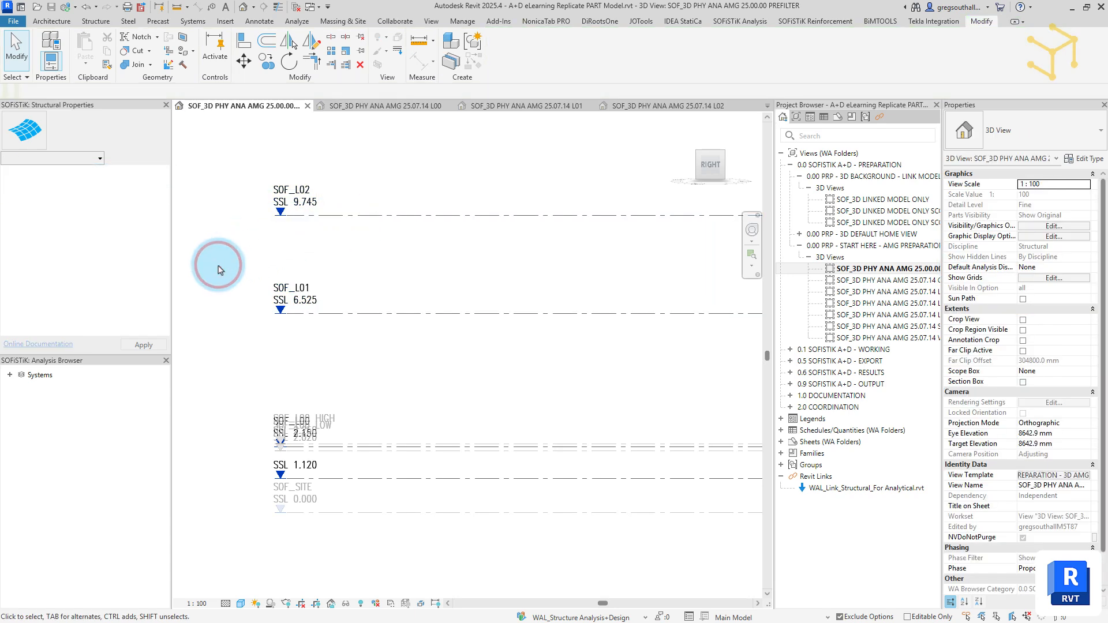
pyautogui.scroll(-5, 279, 250)
pyautogui.click(682, 124)
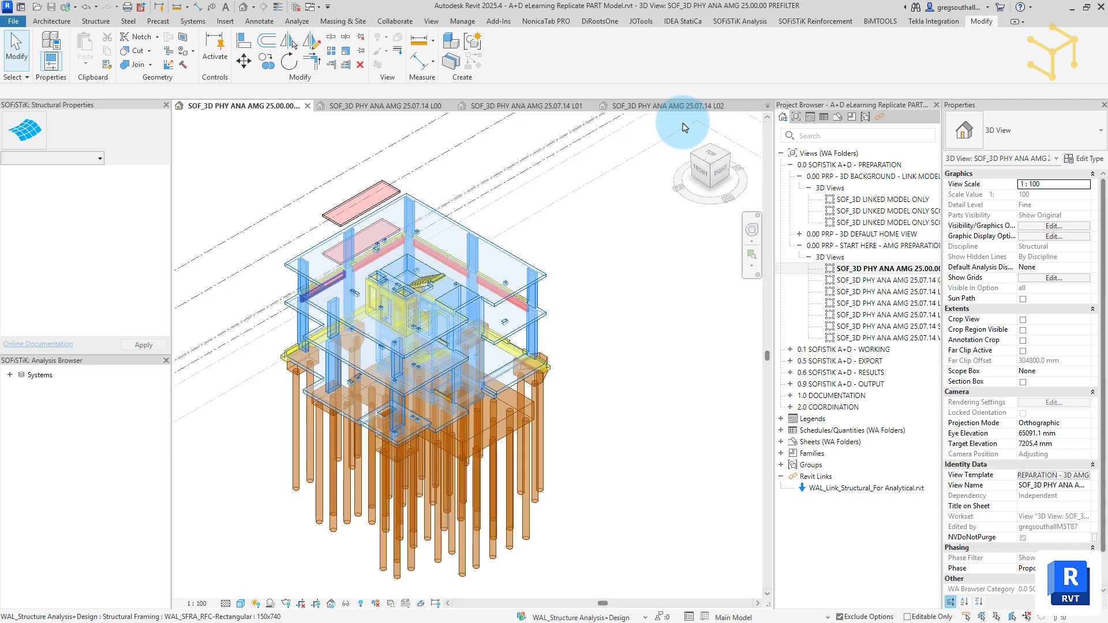
# Collapse the preparation views, expand the 0.1 SOFISTIK A+D - WORKING group and examine the SOF_L-02 PILE LAYOUT plan
pyautogui.click(236, 198)
pyautogui.click(247, 74)
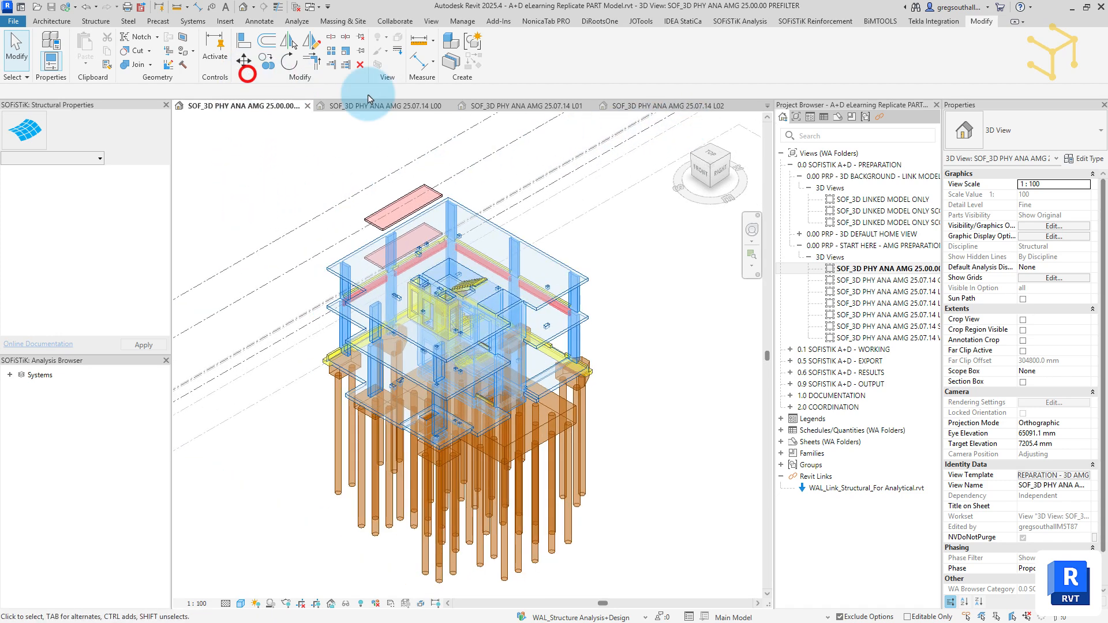
pyautogui.click(790, 165)
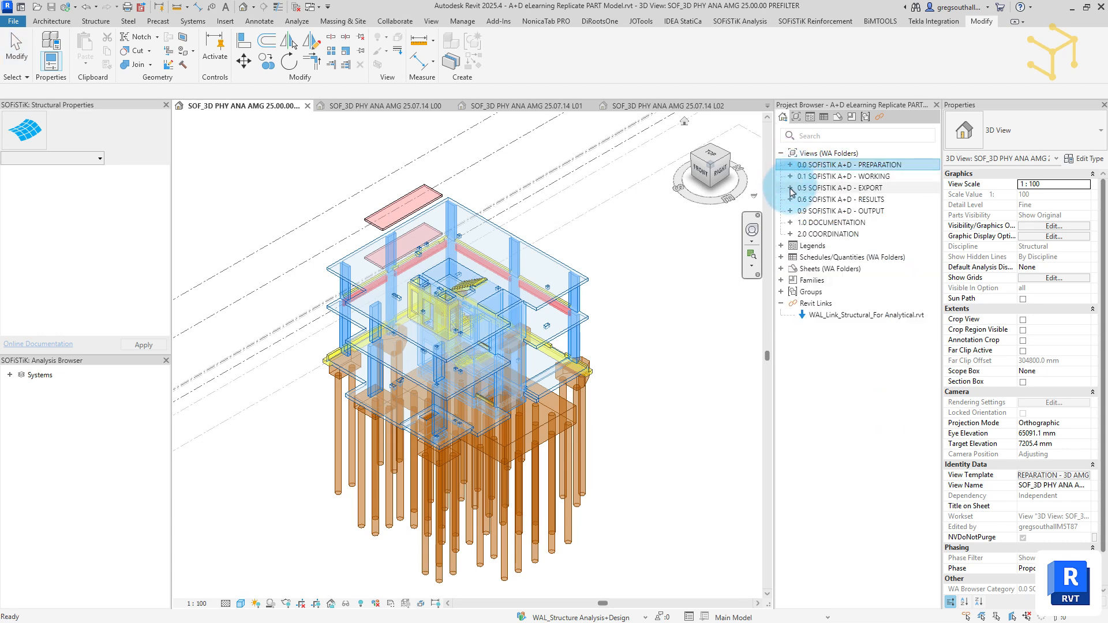
pyautogui.click(791, 189)
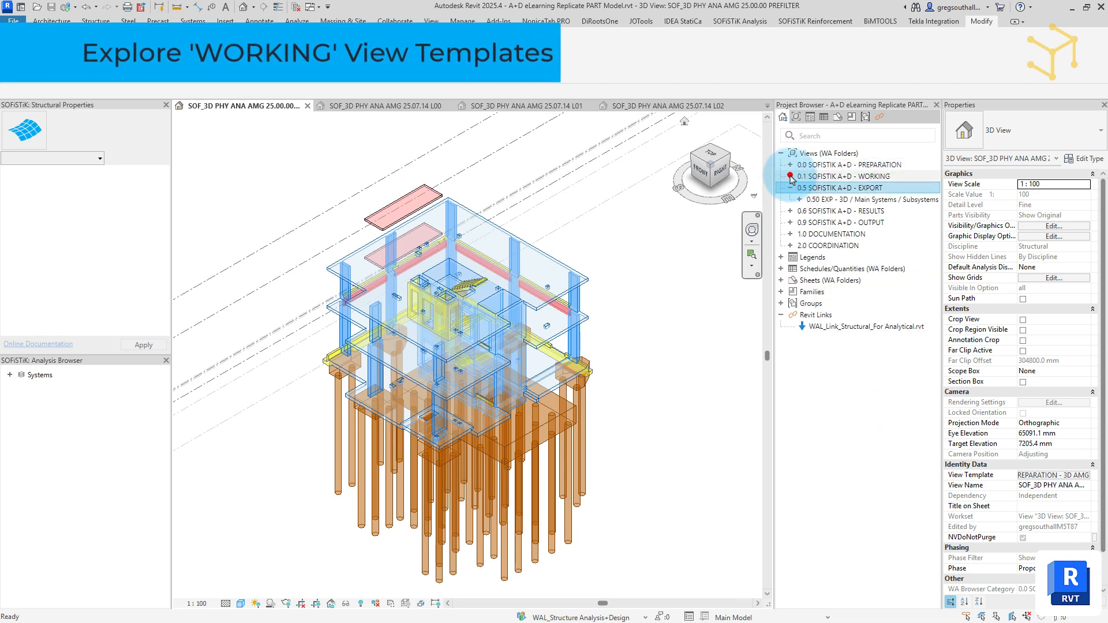
pyautogui.click(790, 177)
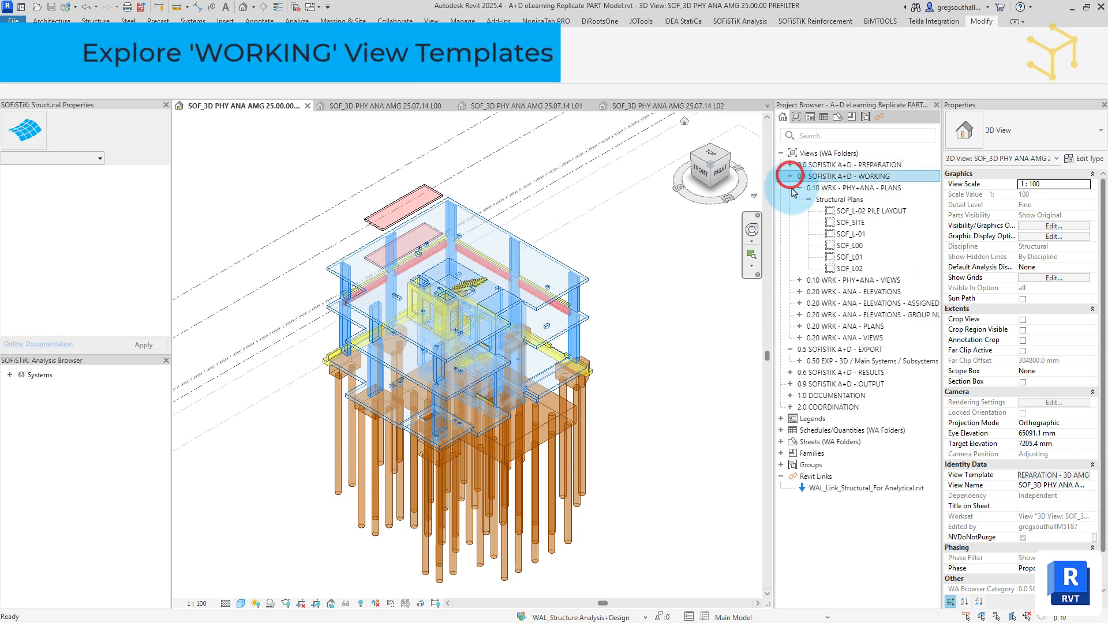
pyautogui.doubleClick(845, 211)
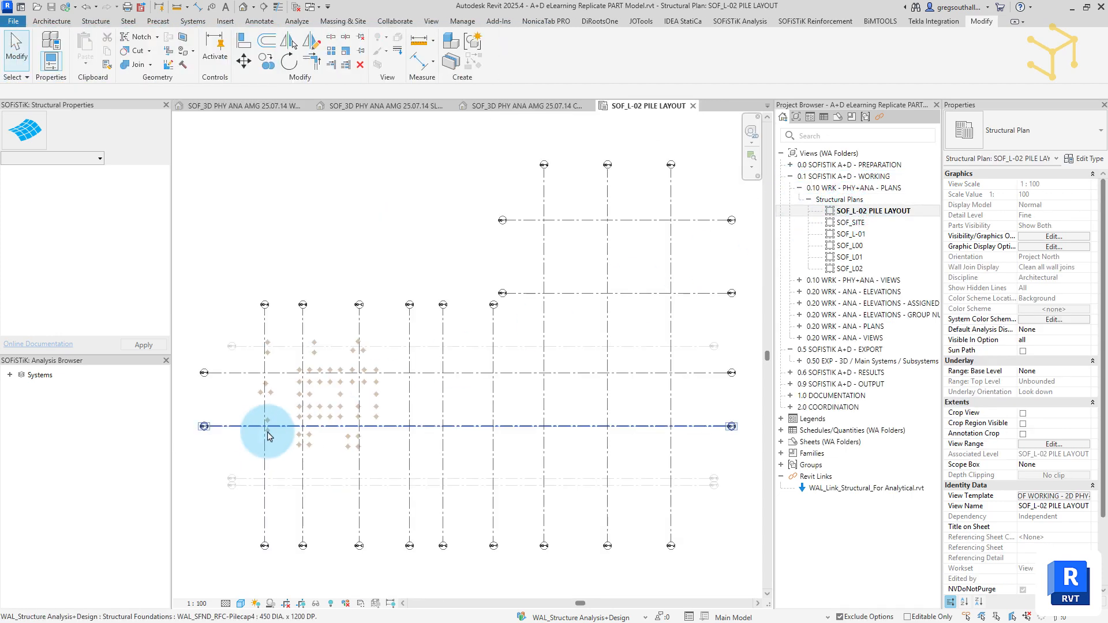
pyautogui.scroll(5, 257, 435)
# Review the SOF_SITE, SOF_L-01, SOF_L00, SOF_L01 and SOF_L02 structural plans one after another
pyautogui.click(844, 224)
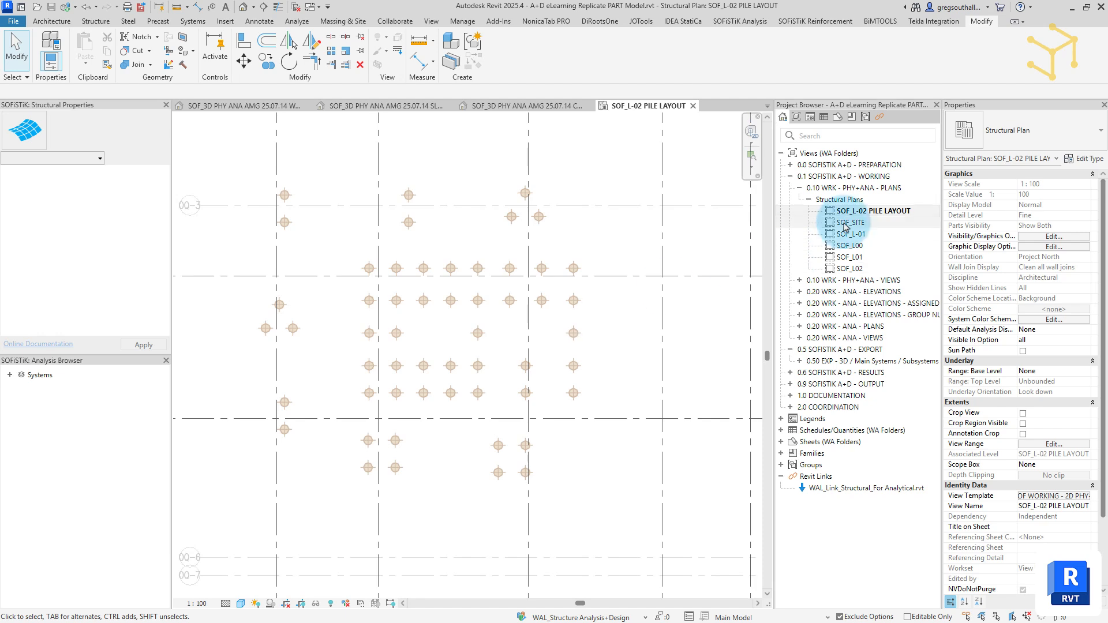
pyautogui.doubleClick(844, 225)
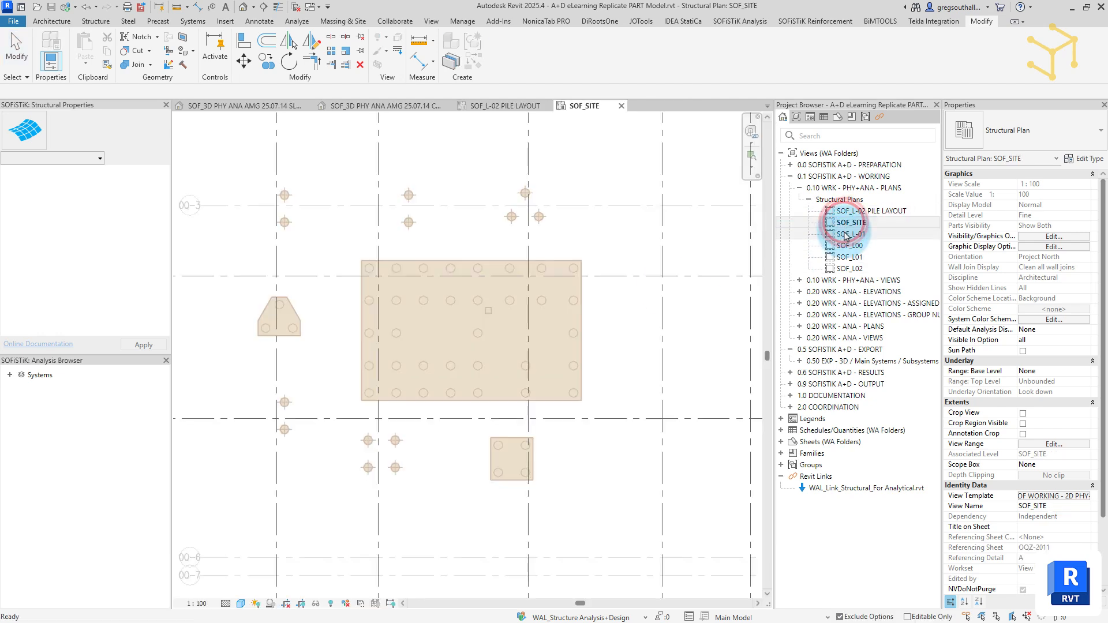
pyautogui.doubleClick(844, 235)
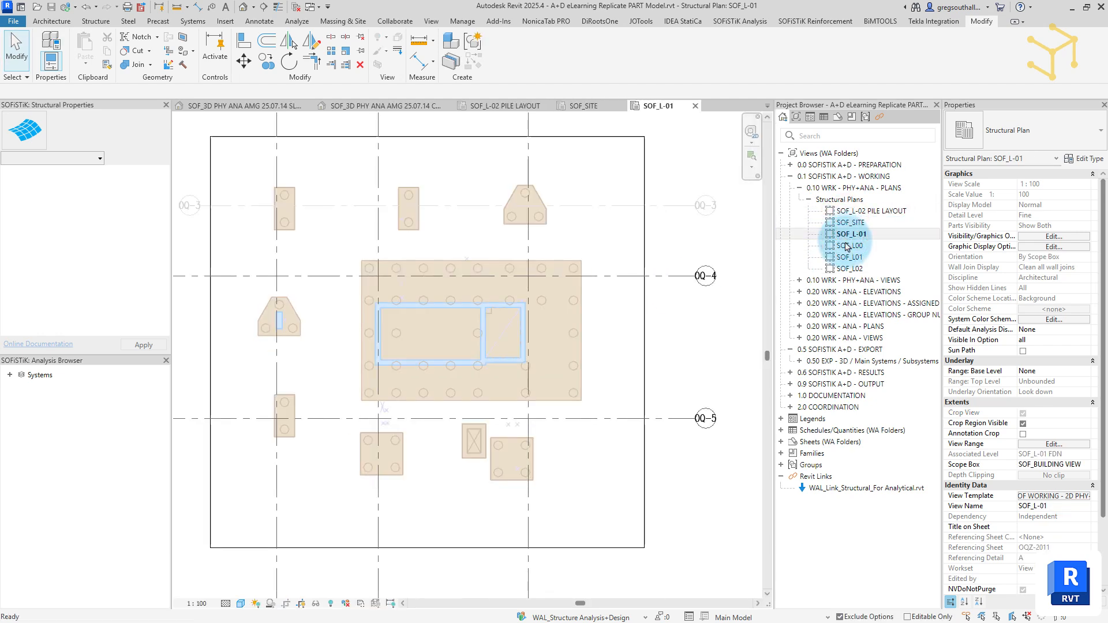
pyautogui.doubleClick(846, 247)
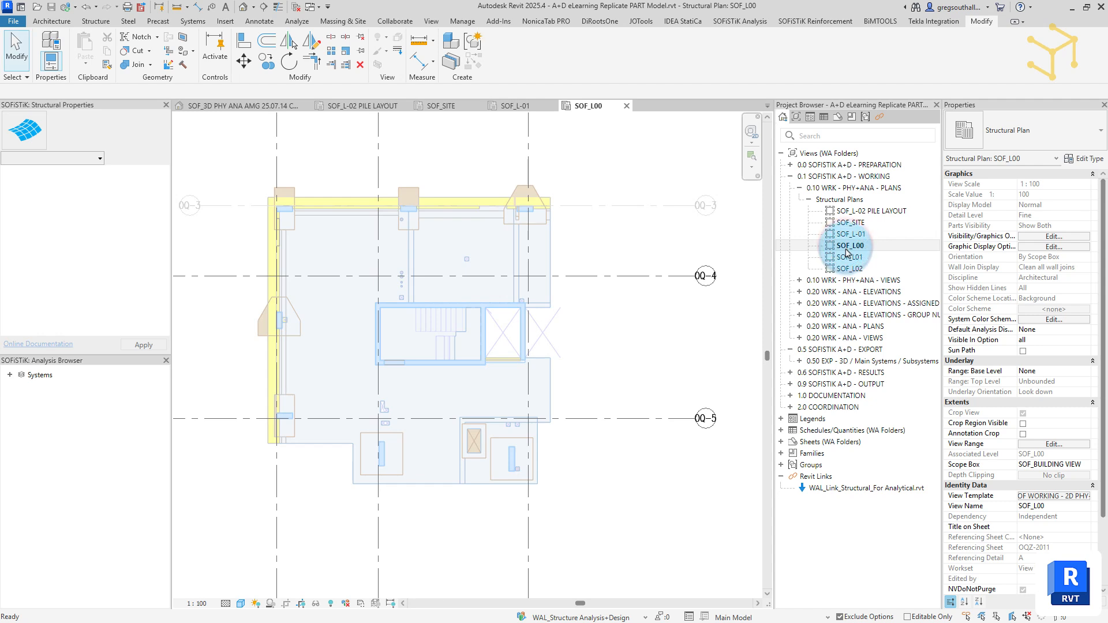
pyautogui.click(847, 258)
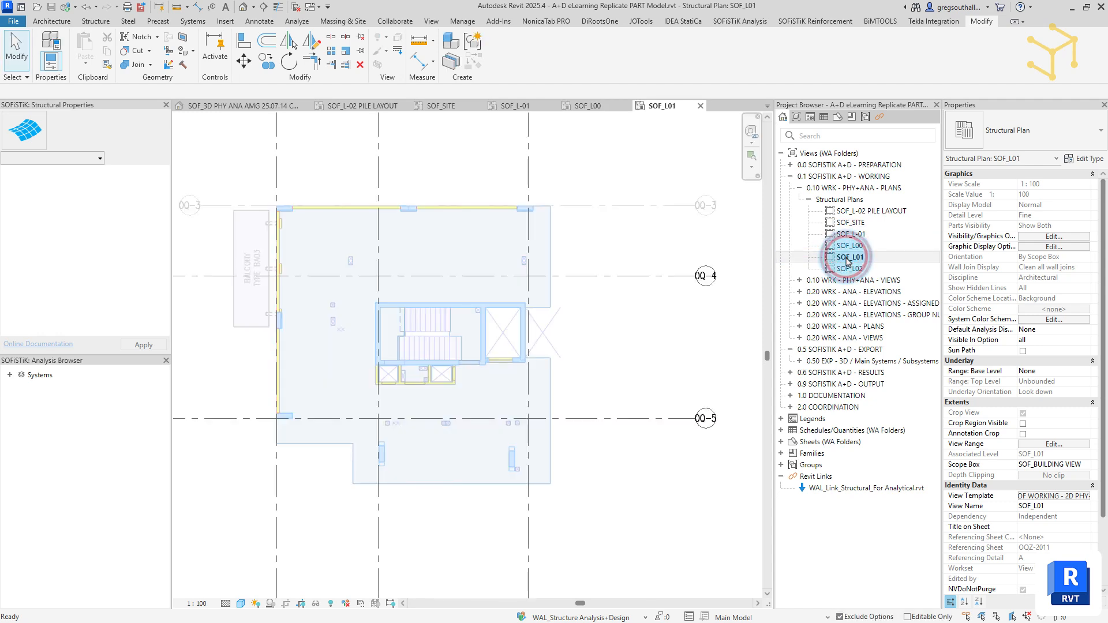
pyautogui.doubleClick(844, 269)
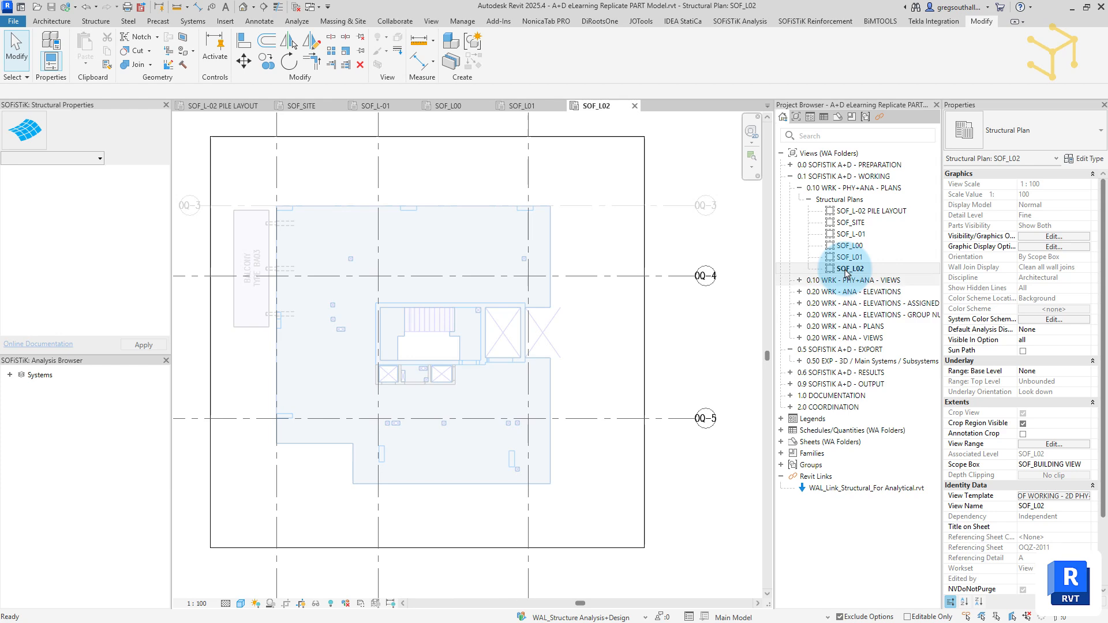
# Open the SOF_3D PHY ANA view from the 0.10 WRK - PHY+ANA - VIEWS folder and examine the whole building model
pyautogui.click(799, 280)
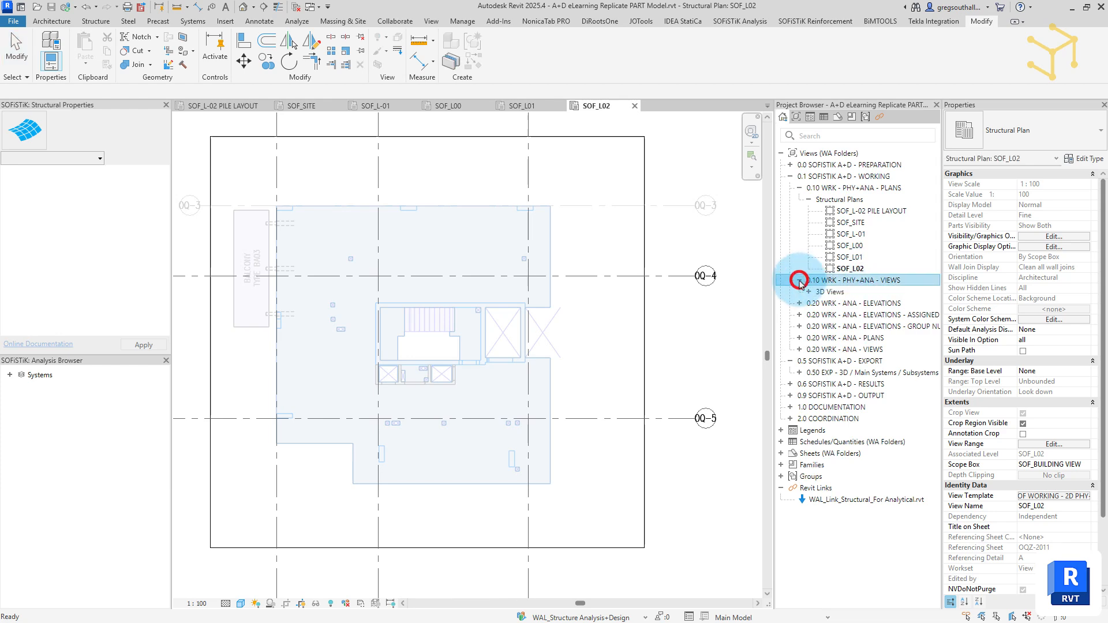
pyautogui.click(808, 292)
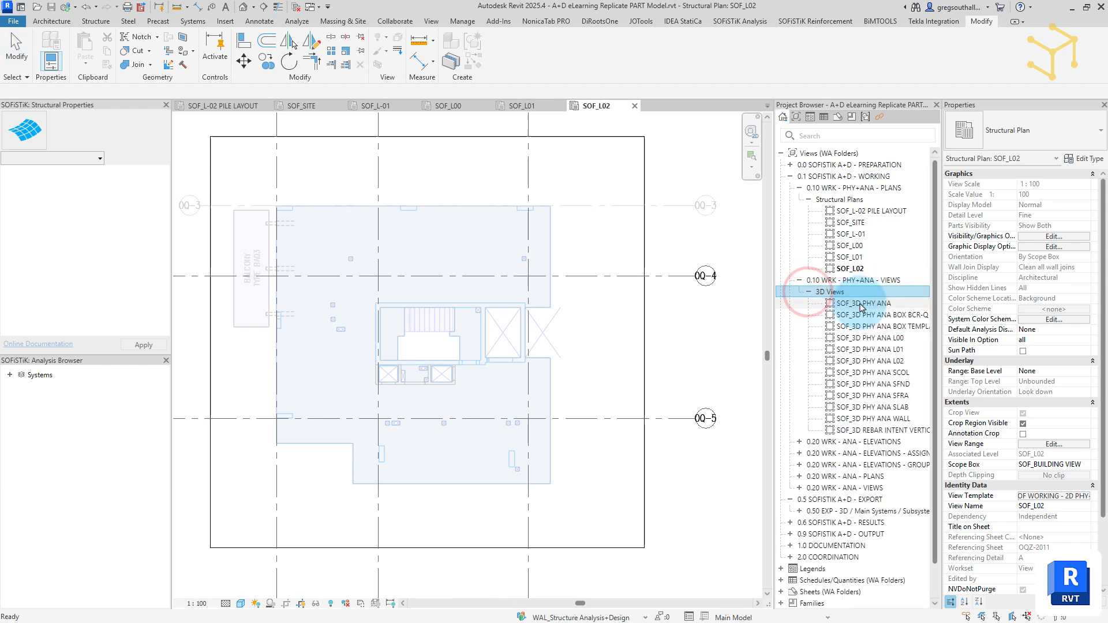
pyautogui.click(861, 304)
pyautogui.doubleClick(861, 305)
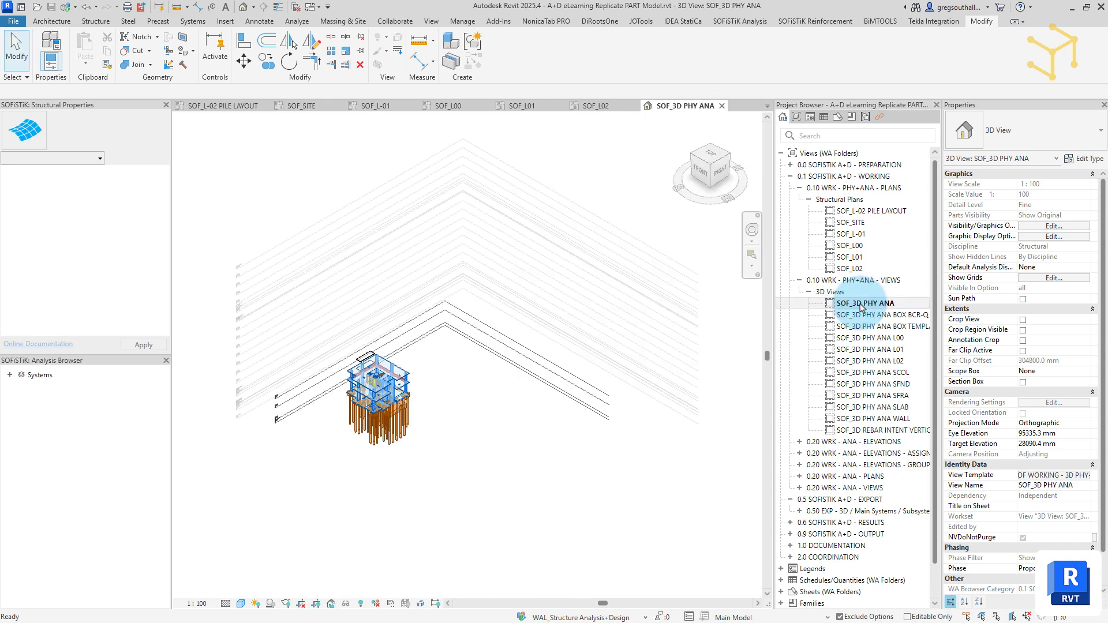
pyautogui.scroll(5, 263, 420)
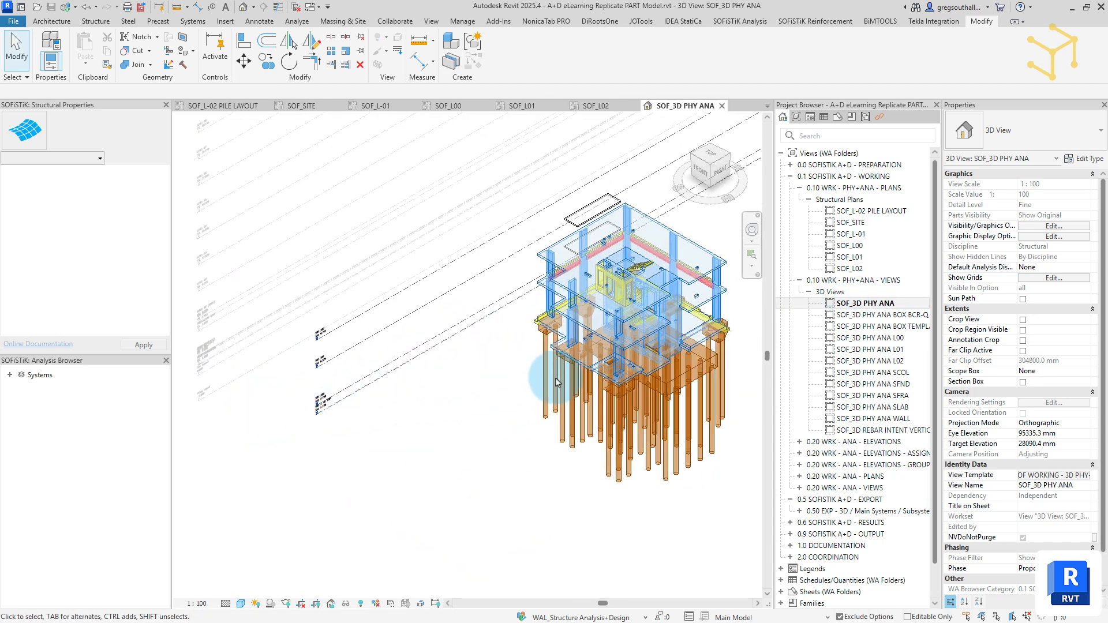
pyautogui.scroll(3, 690, 358)
pyautogui.click(702, 437)
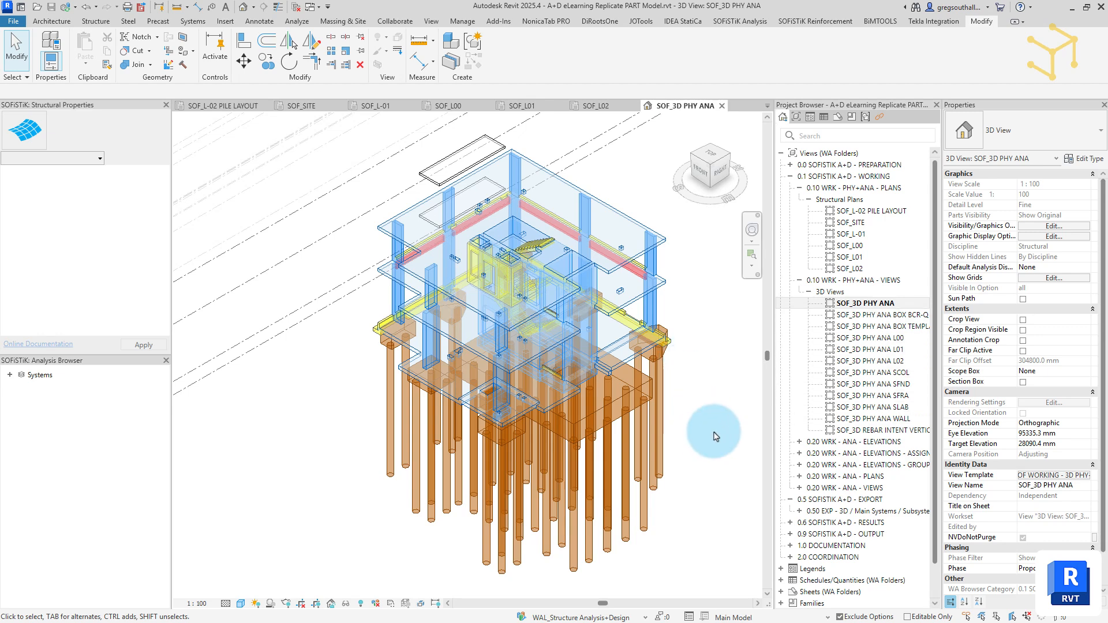
# Examine the SOF_3D PHY ANA L02, SCOL and SFND views for the level, column and foundation elements
pyautogui.doubleClick(868, 361)
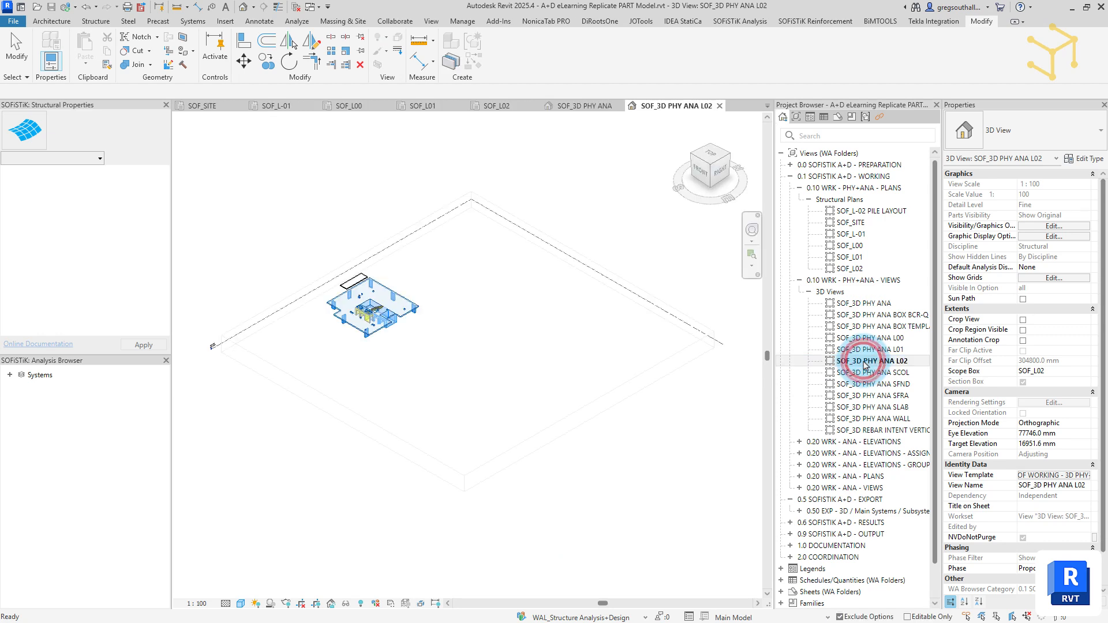
pyautogui.scroll(4, 359, 297)
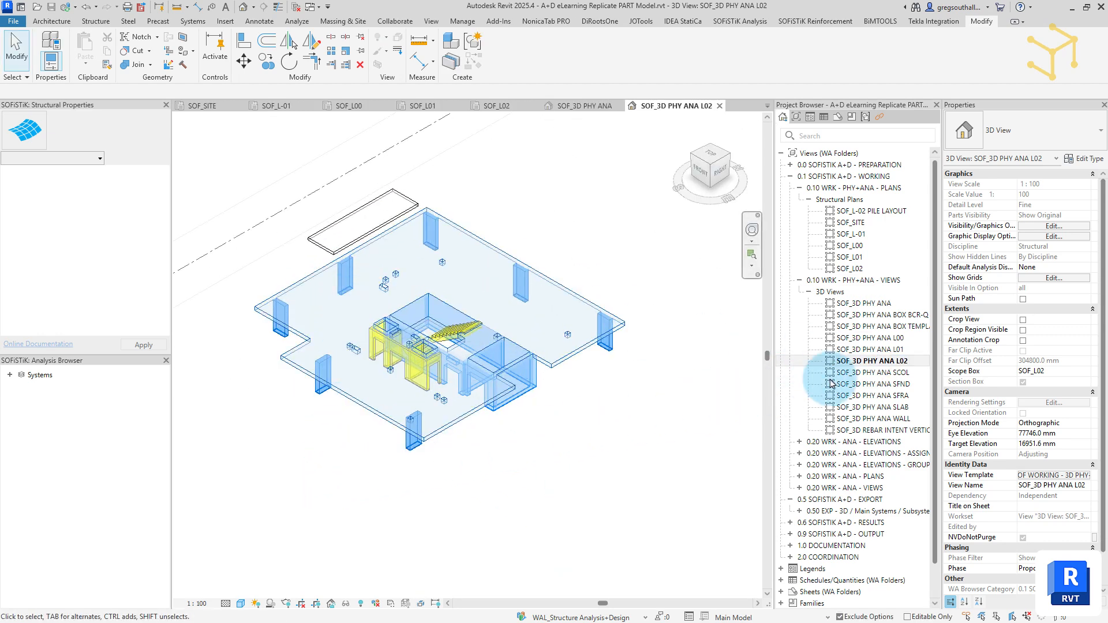
pyautogui.doubleClick(866, 373)
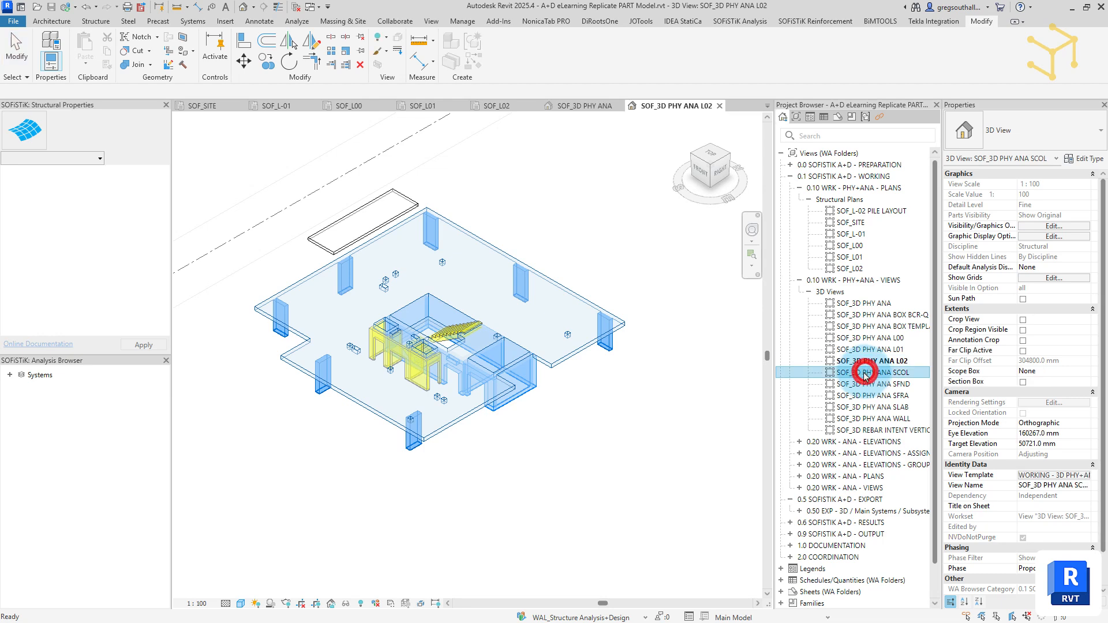
pyautogui.scroll(5, 353, 473)
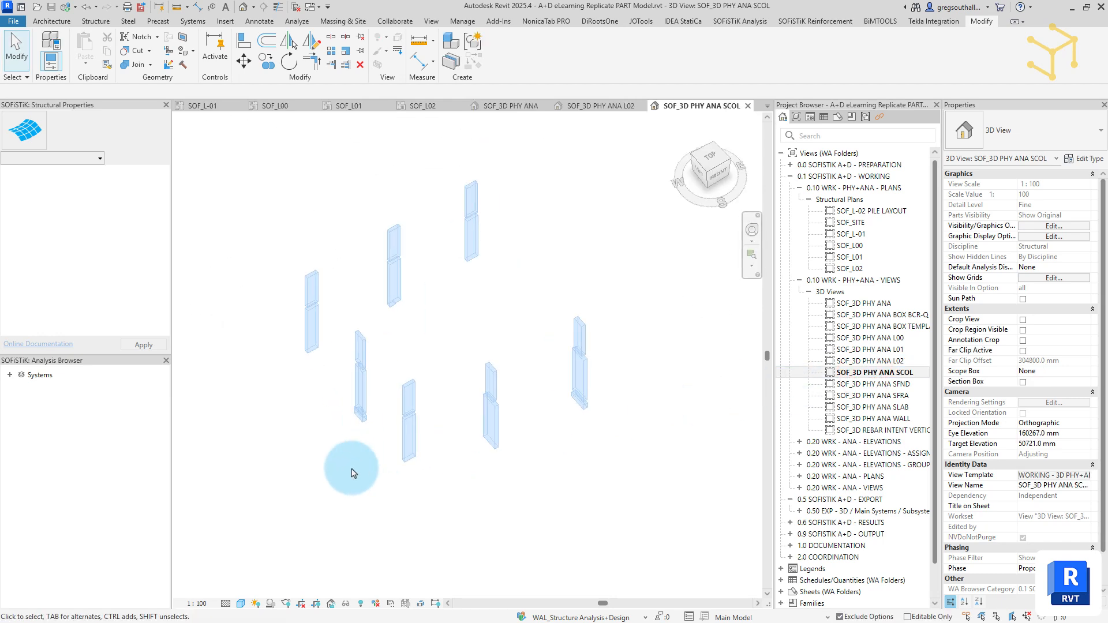
pyautogui.doubleClick(862, 385)
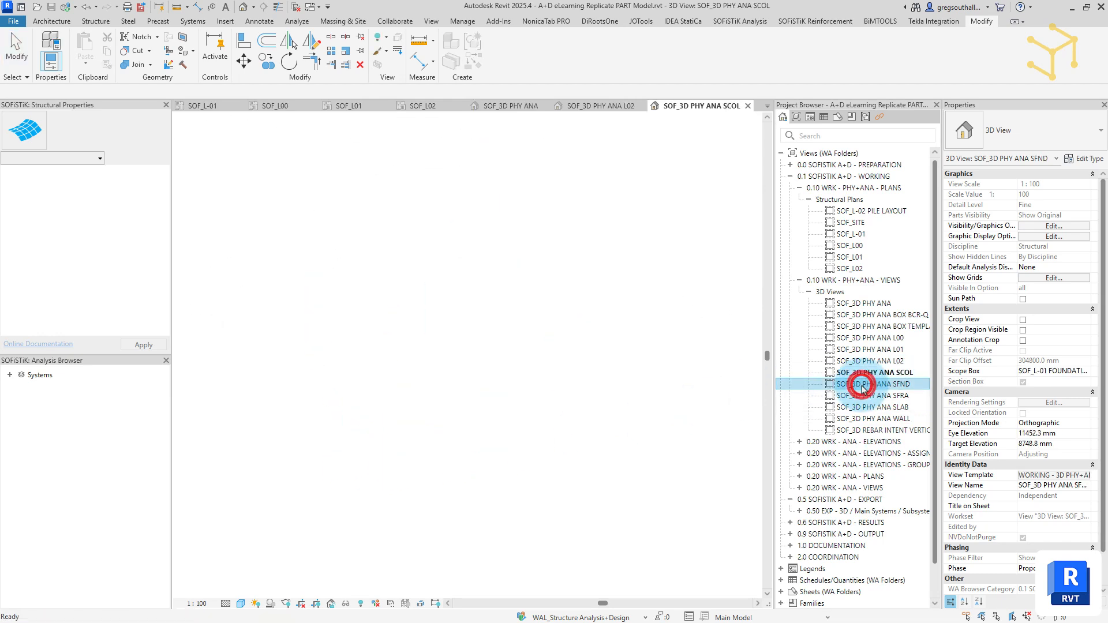
pyautogui.scroll(6, 387, 441)
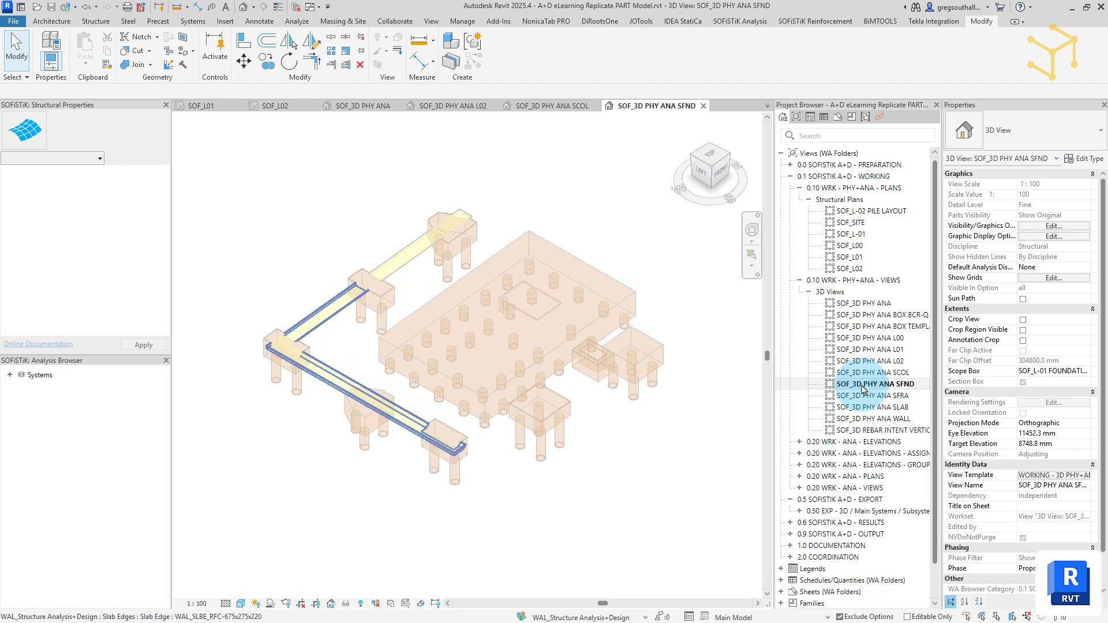
# Review the SOF_3D PHY ANA SFRA, SLAB and WALL views and the SOF_3D REBAR INTENT VERTICALS view
pyautogui.doubleClick(865, 396)
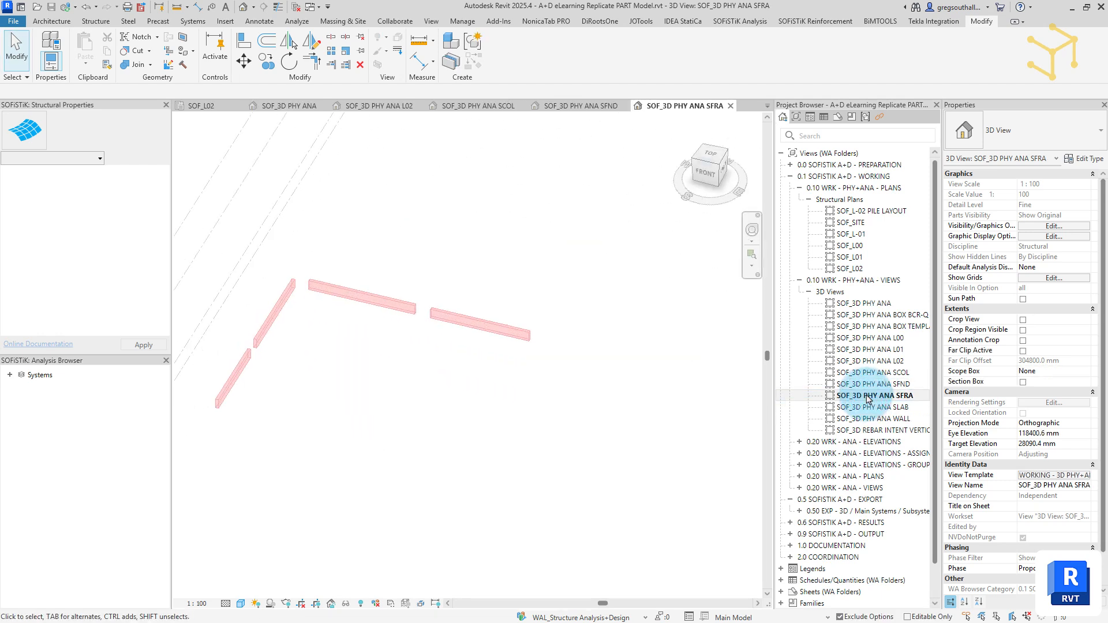
pyautogui.click(895, 408)
pyautogui.doubleClick(895, 408)
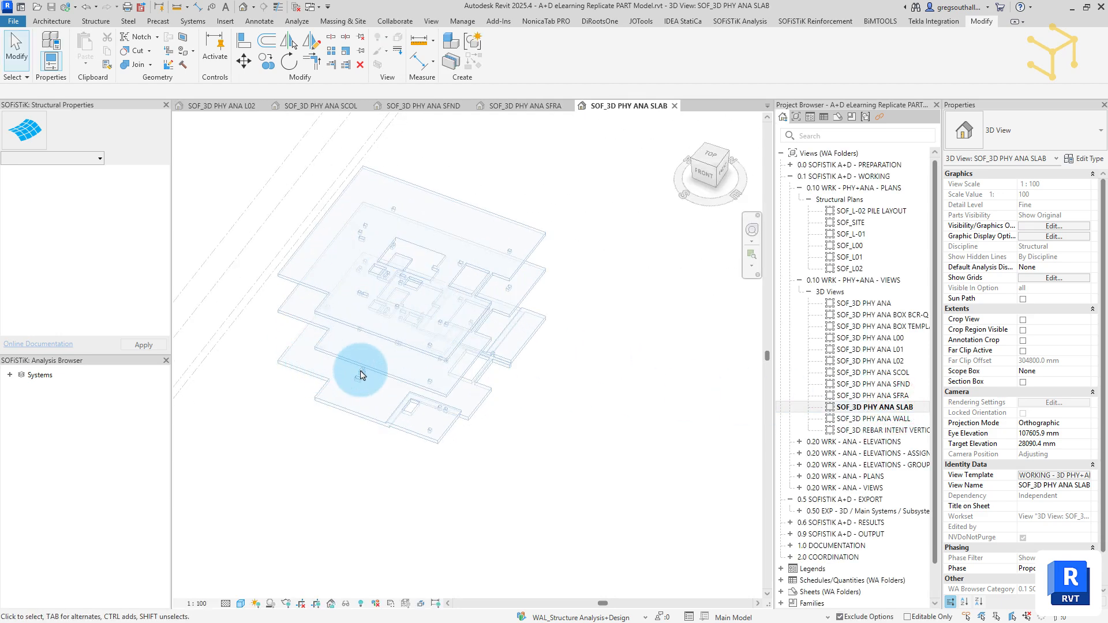
pyautogui.click(857, 420)
pyautogui.doubleClick(857, 420)
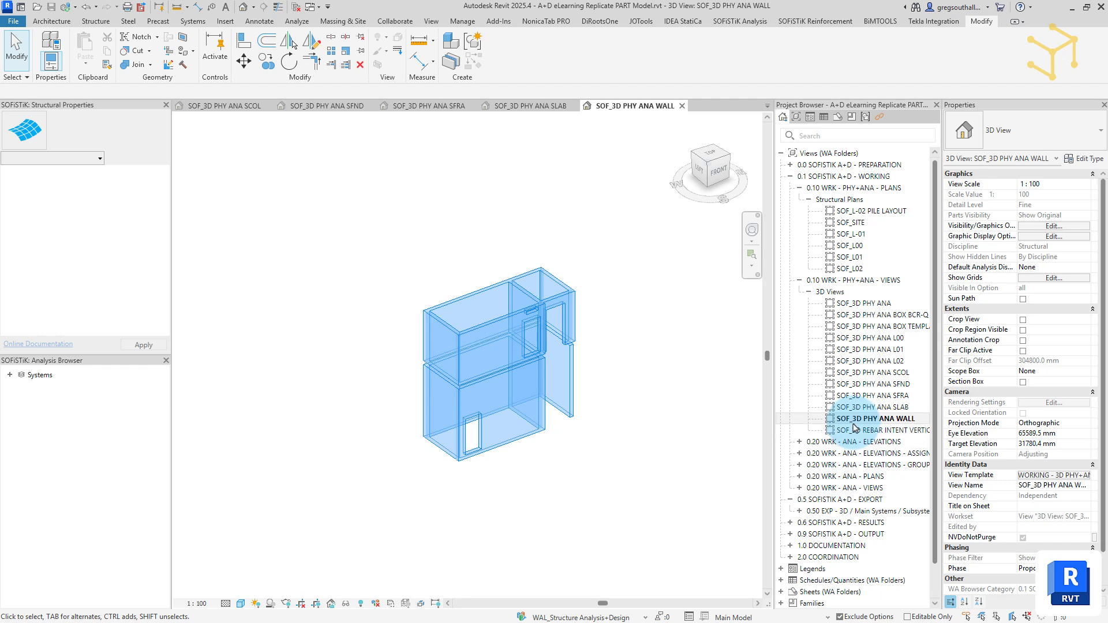
pyautogui.click(855, 430)
pyautogui.doubleClick(855, 430)
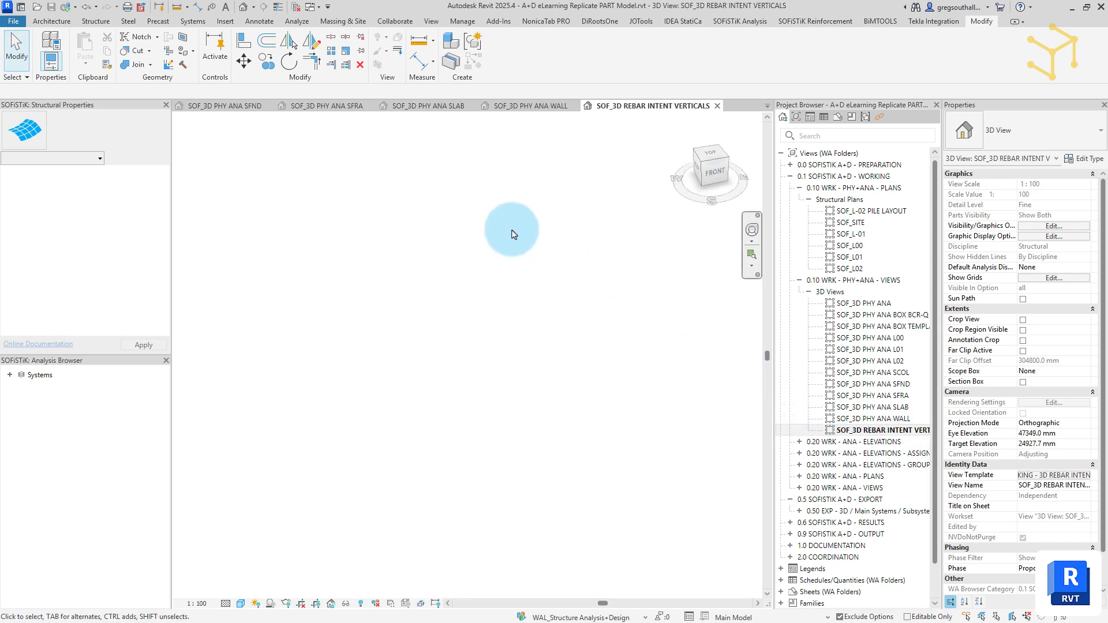
# Collapse both 0.10 WRK - PHY+ANA folders and open the SOF_3D / Main System view from the 0.5 SOFISTIK A+D - EXPORT group
pyautogui.click(799, 280)
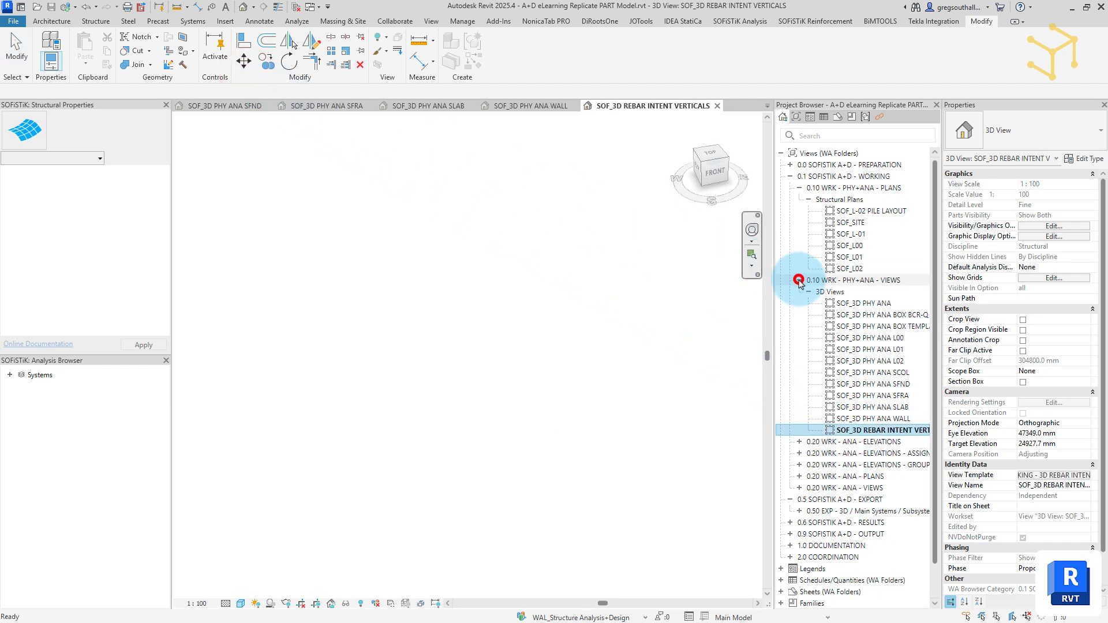
pyautogui.click(799, 190)
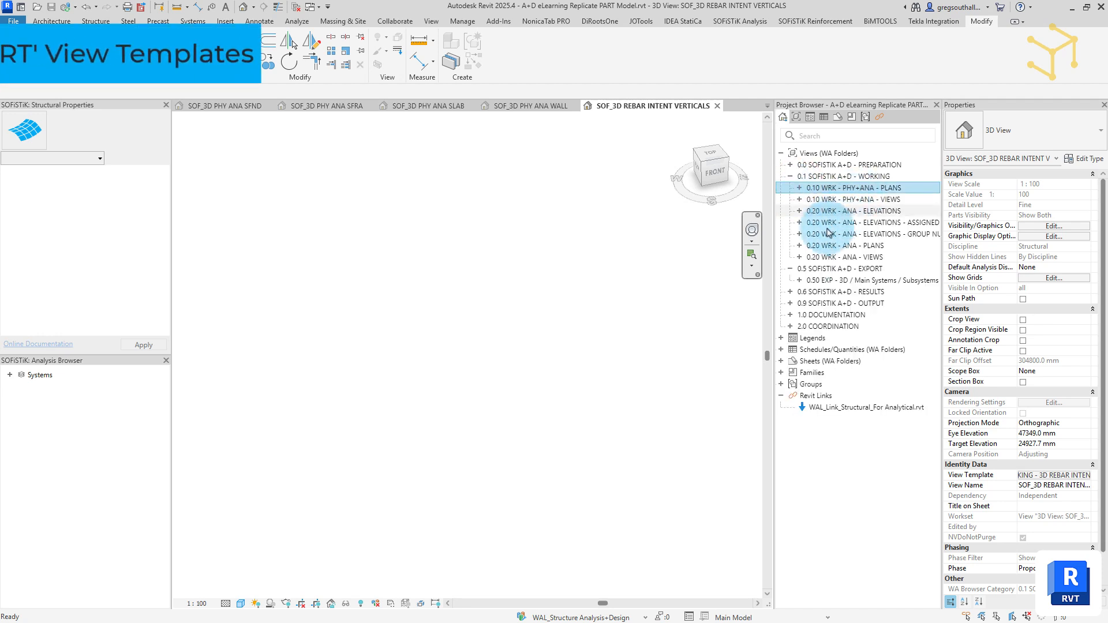
pyautogui.click(790, 270)
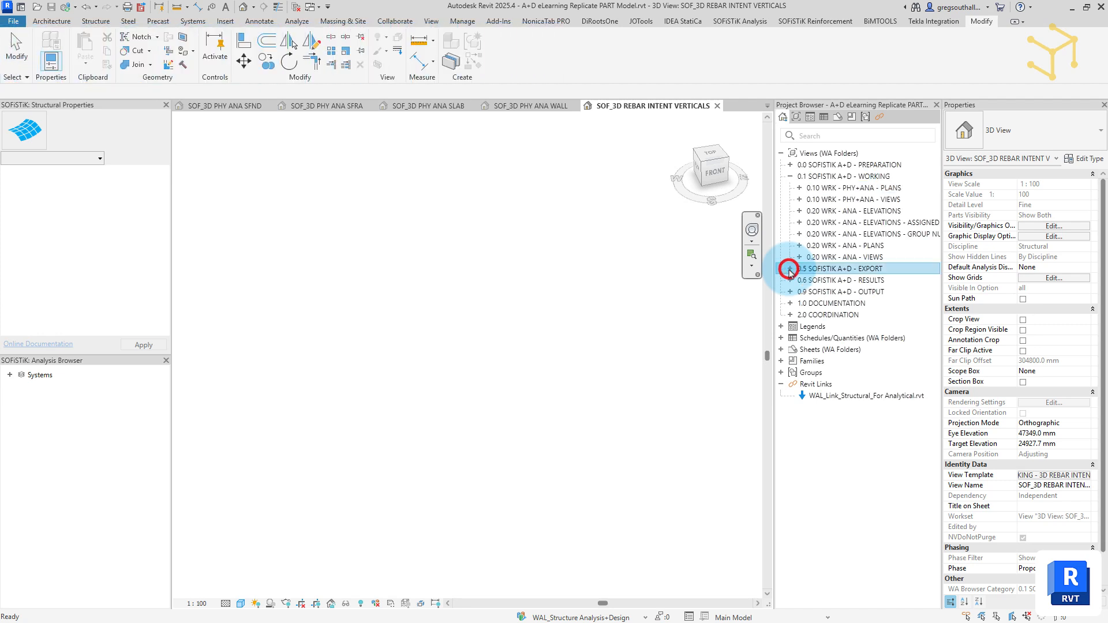
pyautogui.click(790, 269)
pyautogui.click(800, 281)
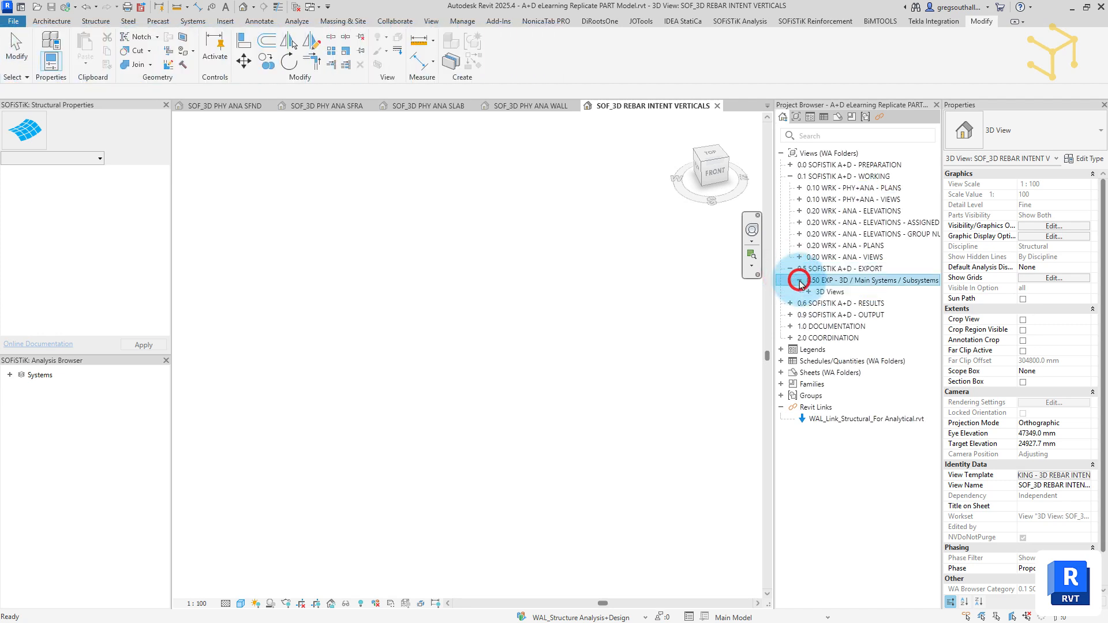
pyautogui.click(808, 293)
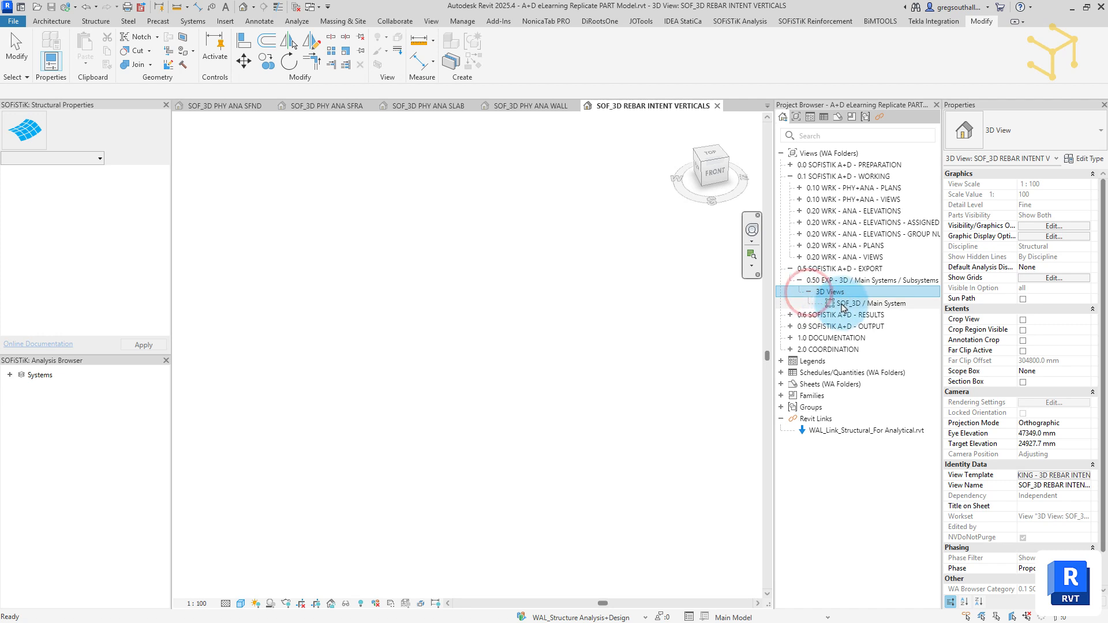
pyautogui.doubleClick(843, 304)
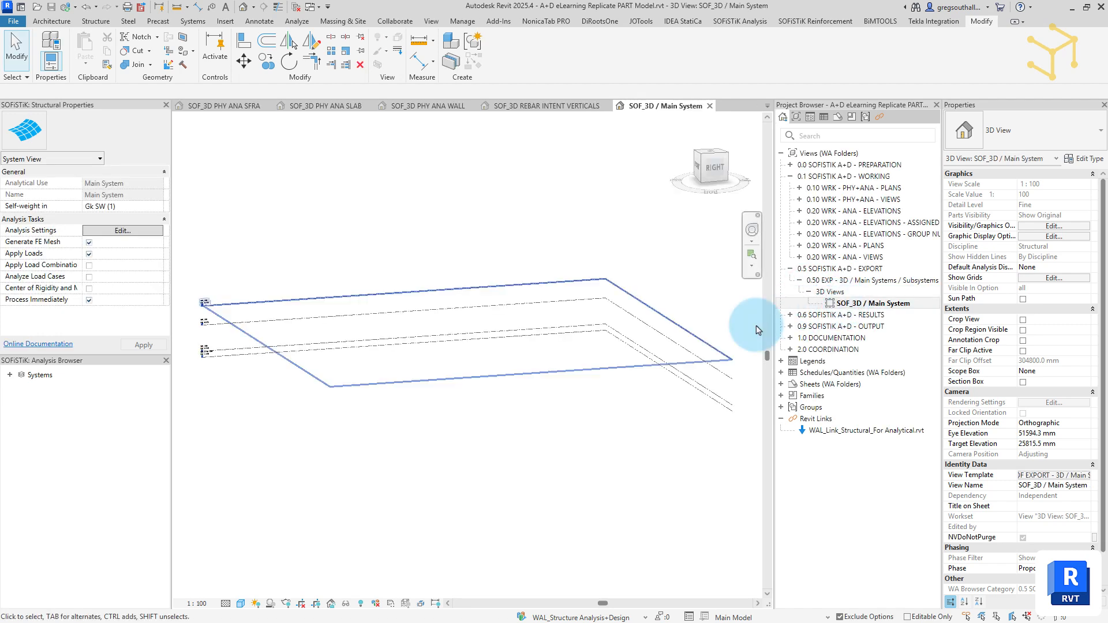
# Examine the SOF_L-01 FDN, SOF_L00, SOF_L01 and SOF_L02 level markers in the Main System export view
pyautogui.scroll(3, 384, 417)
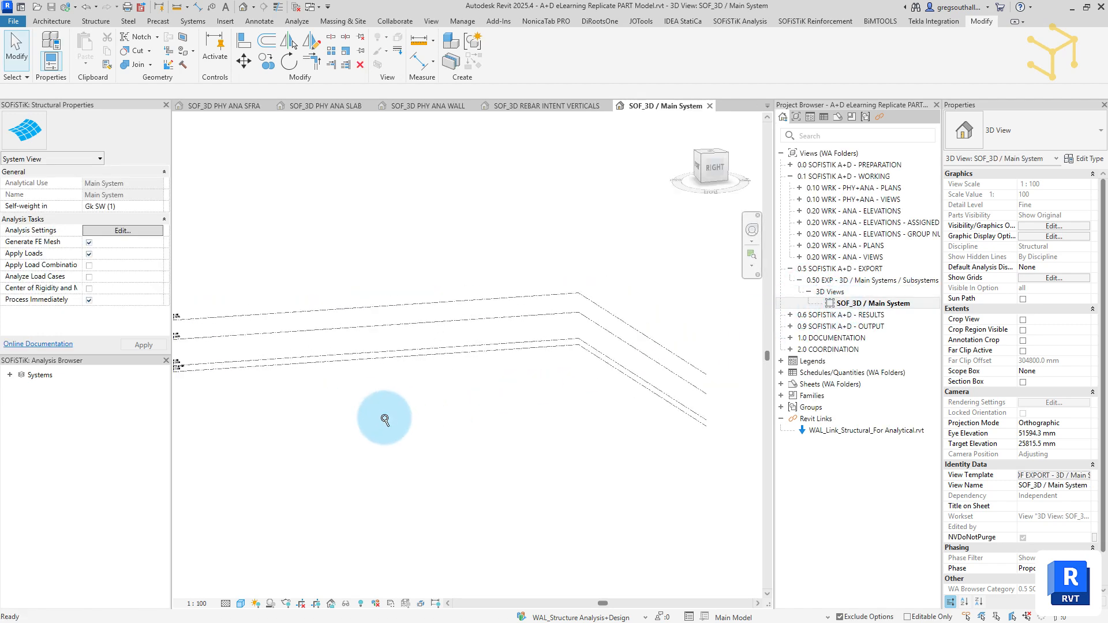
pyautogui.keyDown('shift'); pyautogui.moveTo(384, 417); pyautogui.dragTo(326, 364, button='middle'); pyautogui.keyUp('shift')
pyautogui.scroll(8, 326, 364)
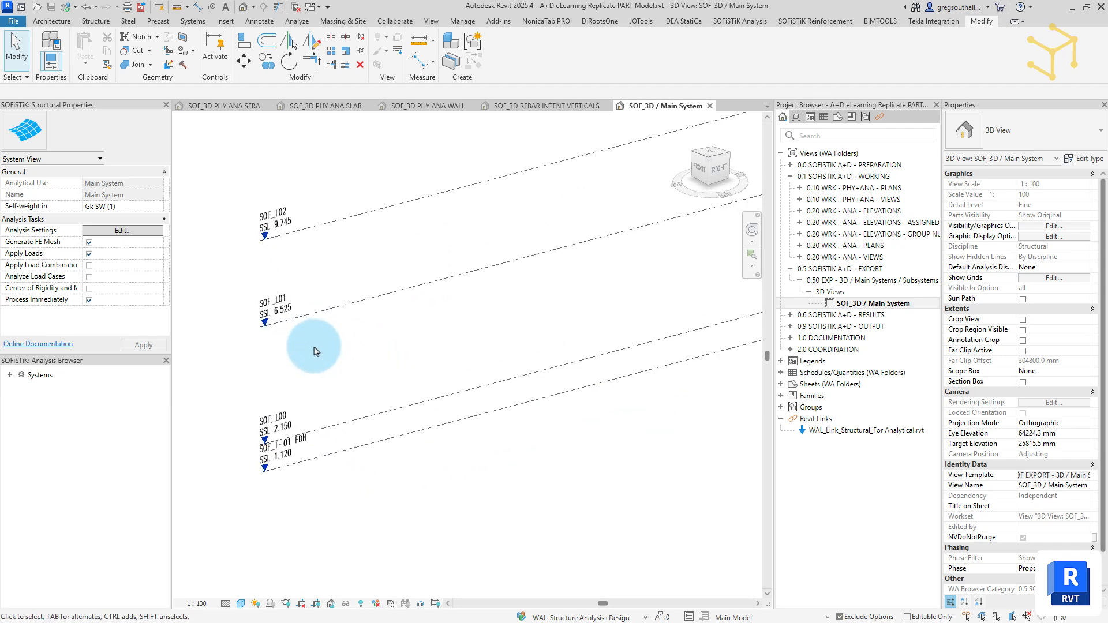
pyautogui.scroll(-1, 315, 351)
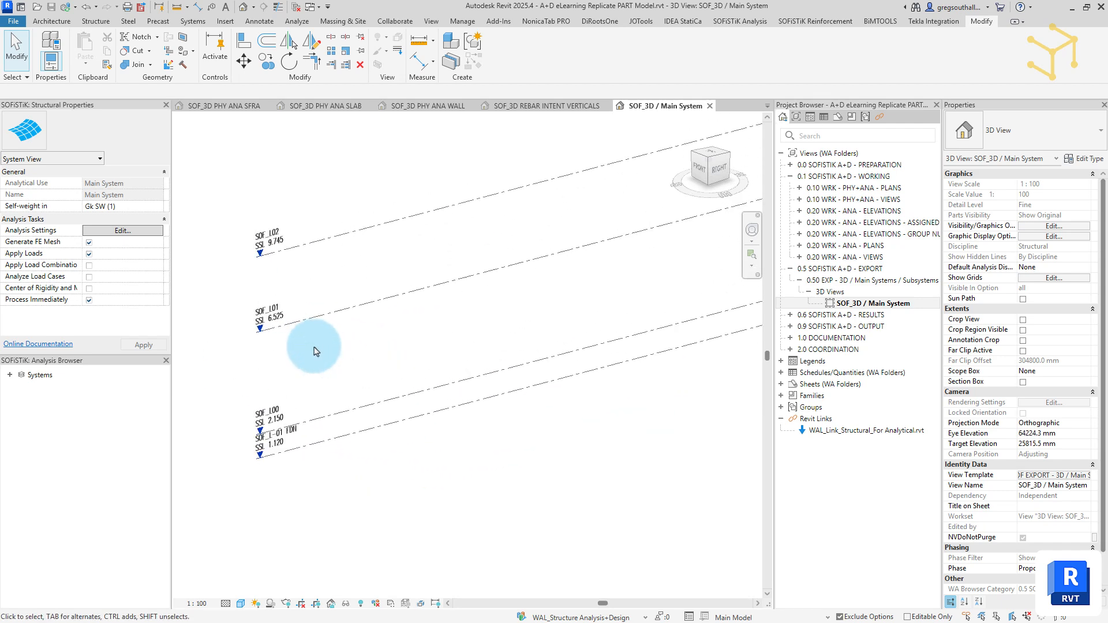
# Make the SOF_LEVELS Visibility of Active (set to -1) filter visible in the 0.50 SOF EXPORT - 3D / Main System template and inspect the SOF_L-02 PILE LAYOUT level
pyautogui.click(1035, 477)
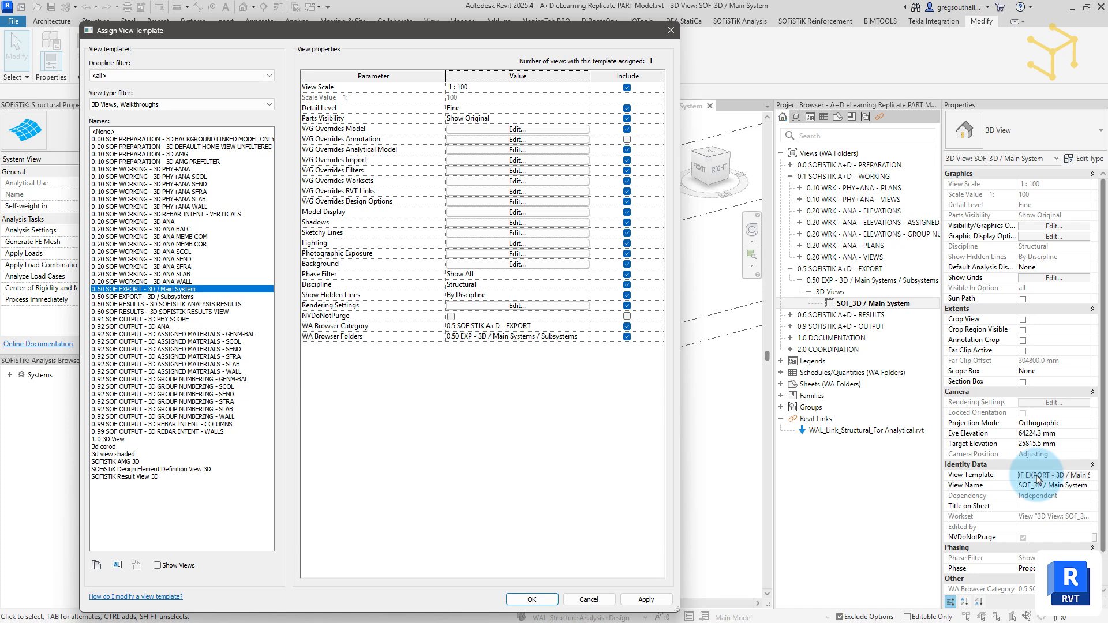
pyautogui.click(457, 170)
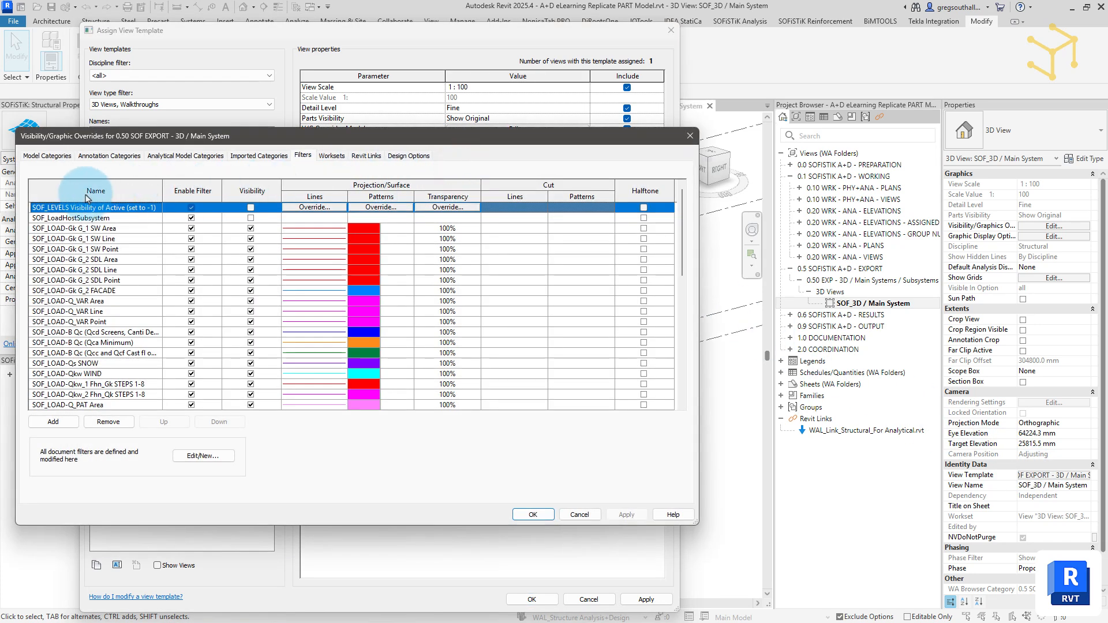
pyautogui.click(250, 218)
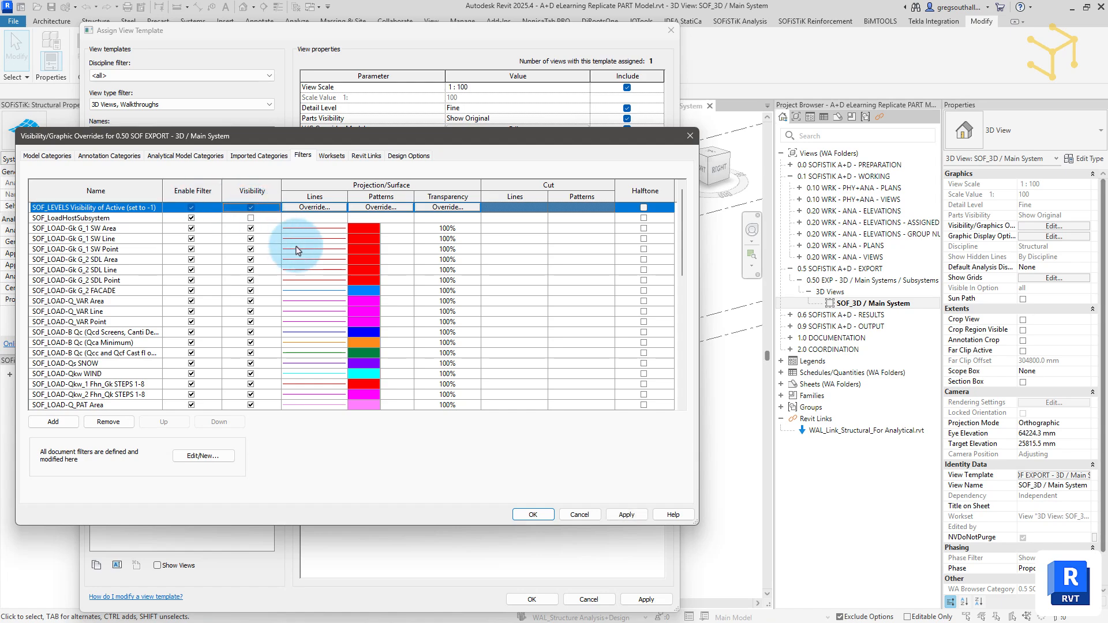
pyautogui.click(626, 514)
pyautogui.click(533, 514)
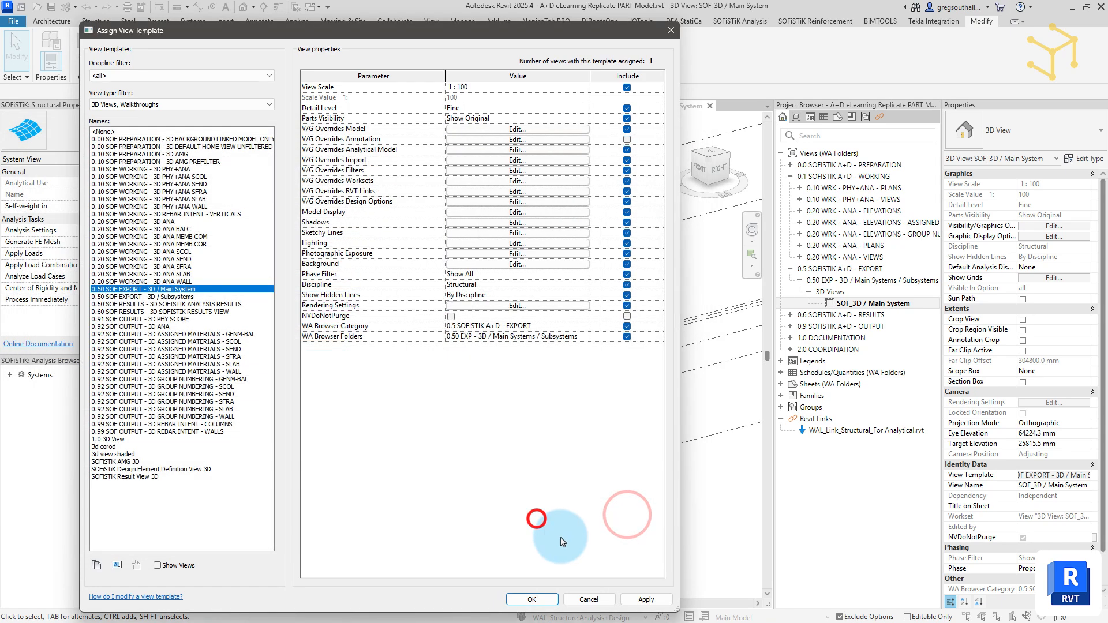
pyautogui.click(645, 599)
pyautogui.click(514, 599)
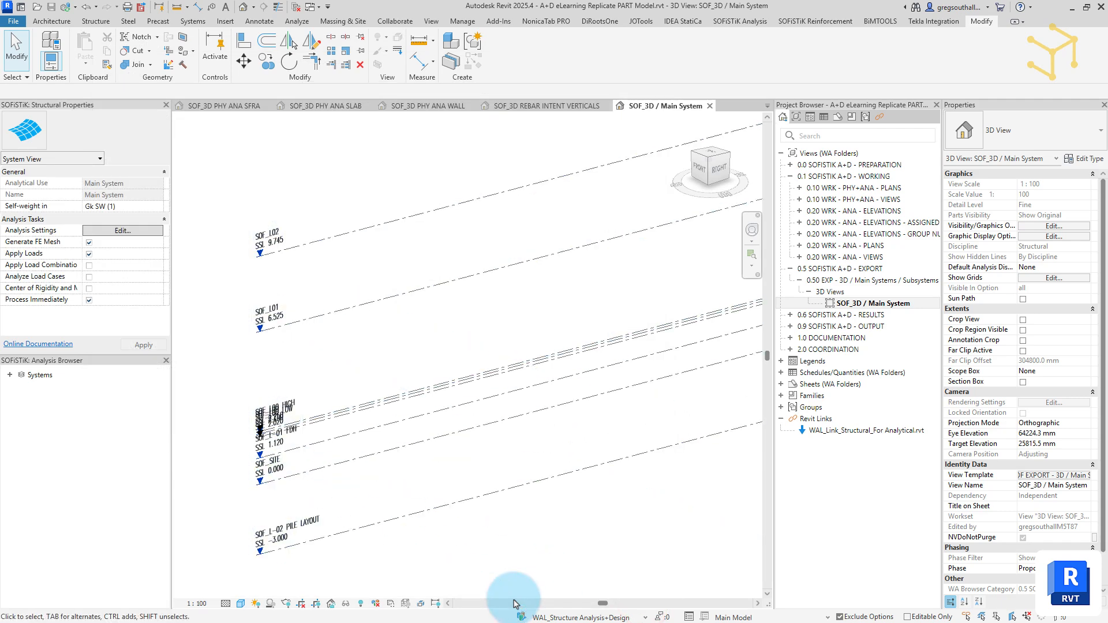
pyautogui.click(328, 536)
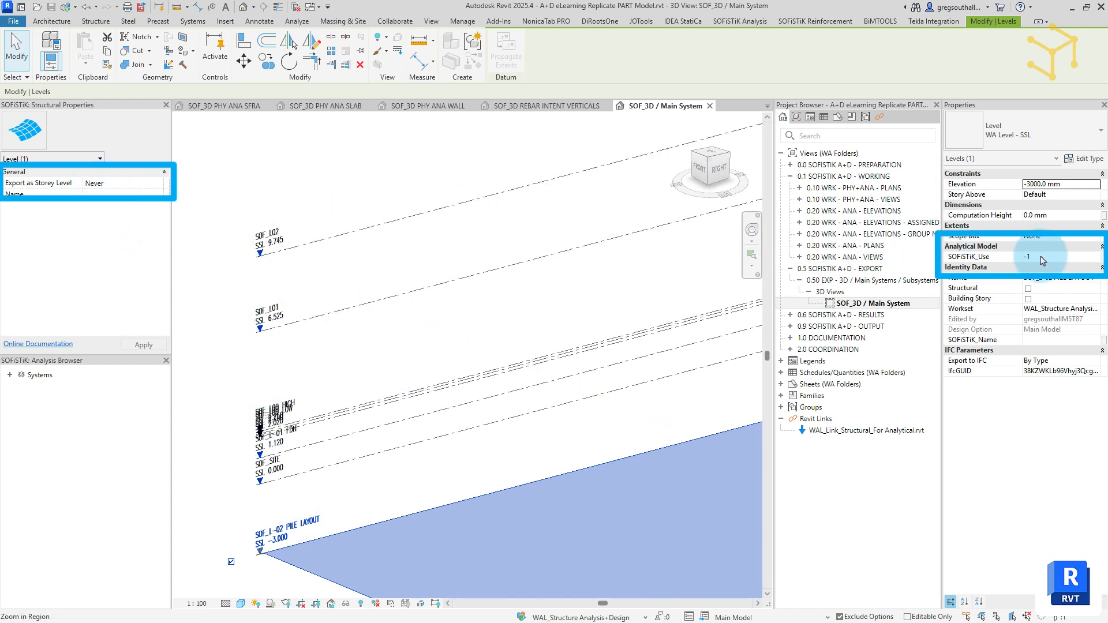
pyautogui.click(415, 160)
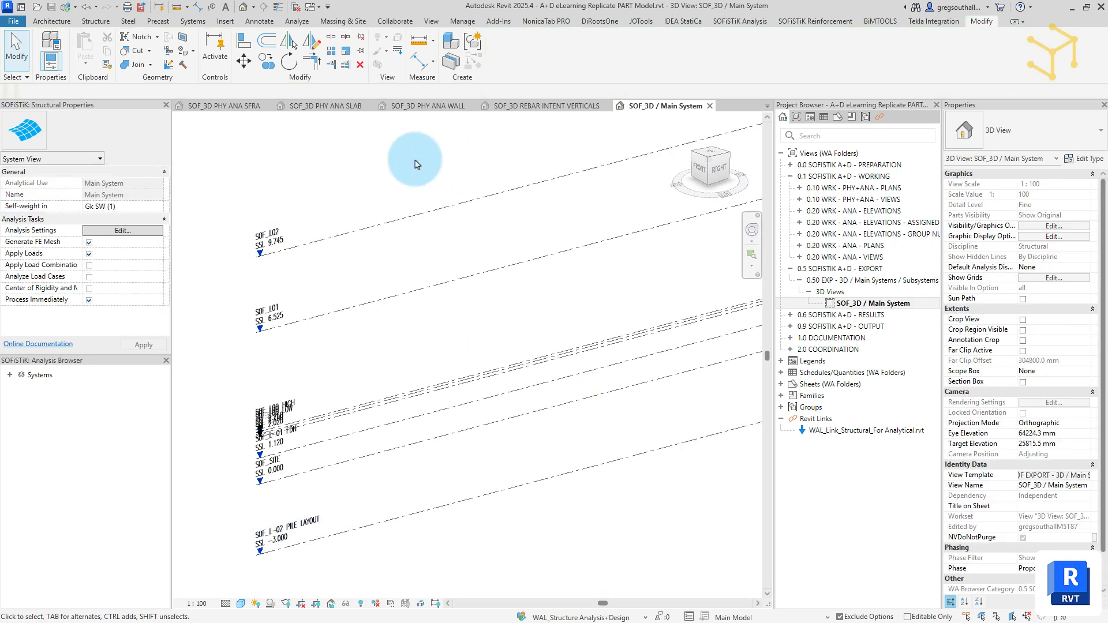
# Turn off visibility of the SOF_LEVELS Visibility of Active (set to -1) filter in the Main System export view template and apply it
pyautogui.click(1031, 475)
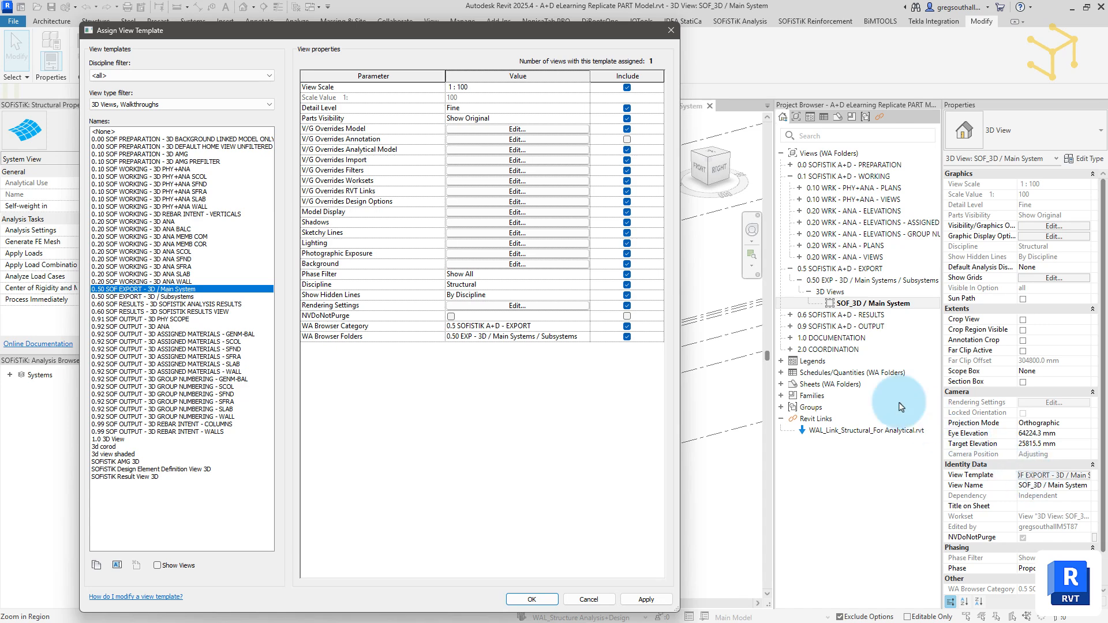
pyautogui.click(472, 170)
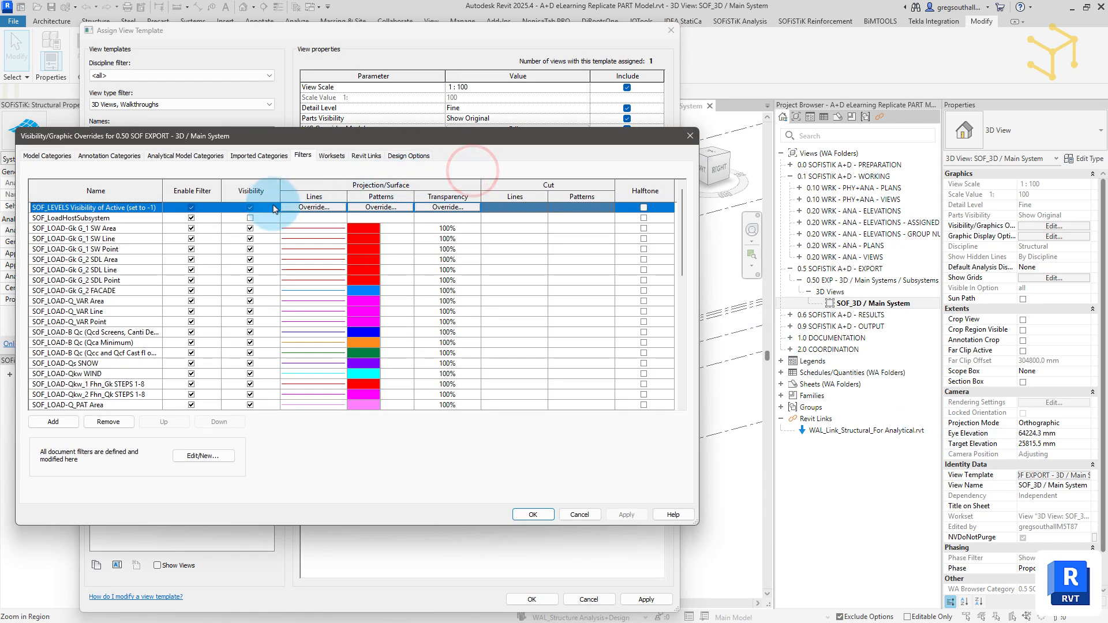
pyautogui.click(249, 207)
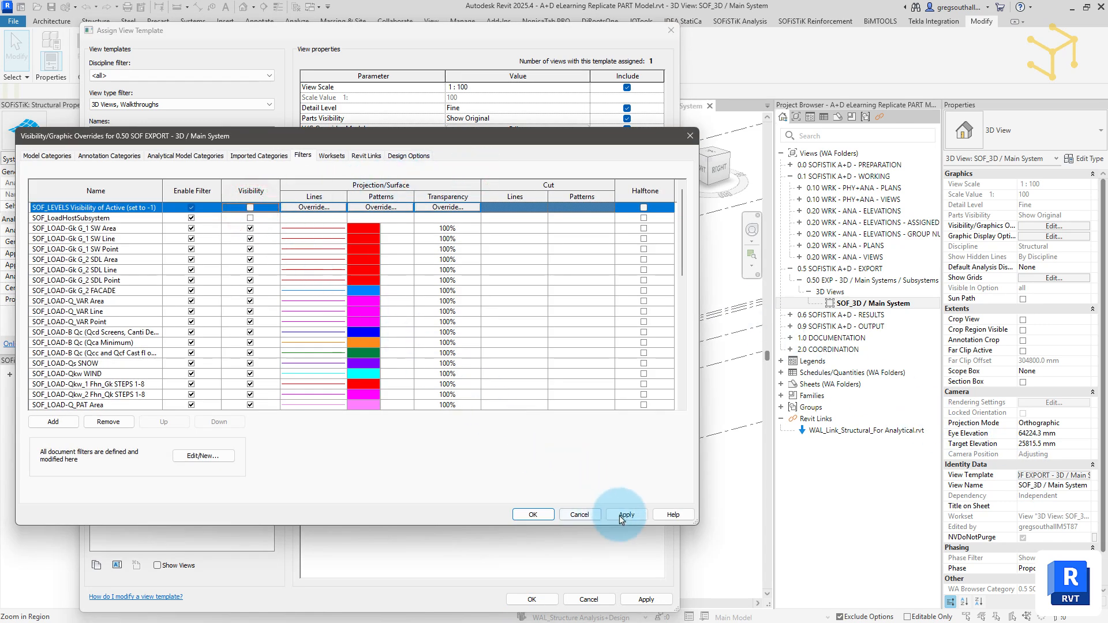
pyautogui.click(626, 515)
pyautogui.click(532, 515)
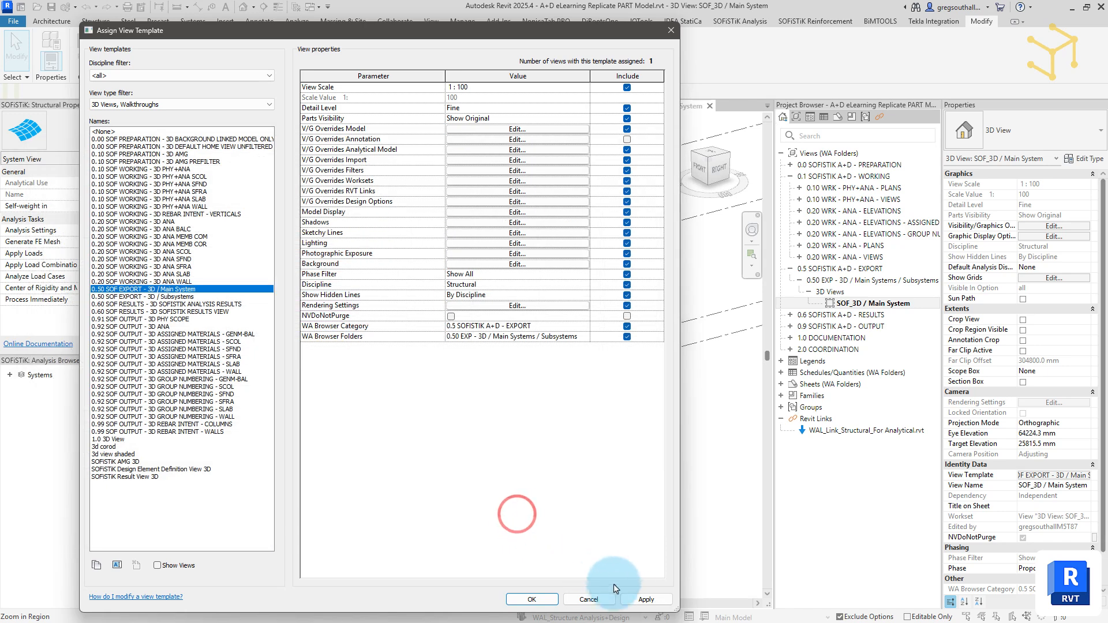
pyautogui.click(646, 600)
pyautogui.click(546, 602)
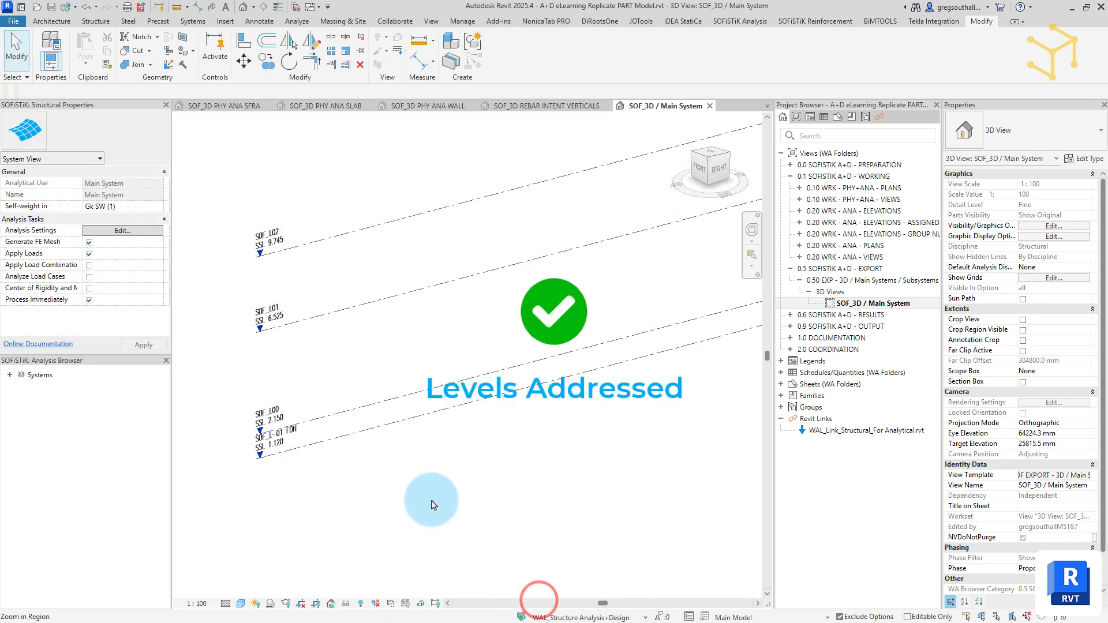
# Close all inactive views, keeping only the SOF_3D / Main System view open
pyautogui.click(430, 499)
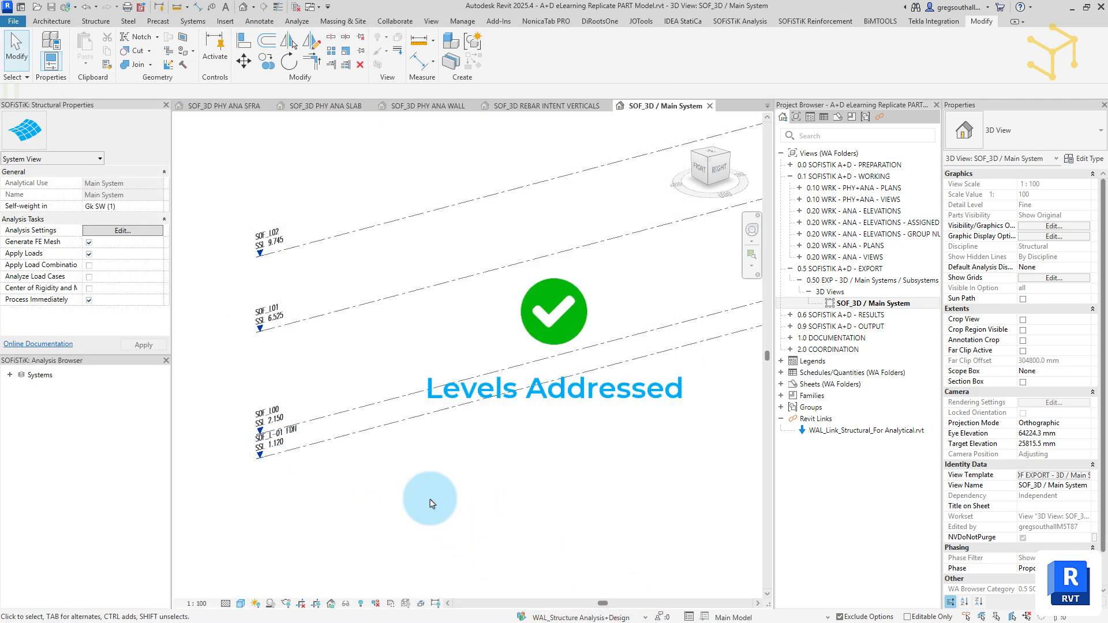
pyautogui.scroll(-4, 430, 500)
pyautogui.scroll(-2, 455, 191)
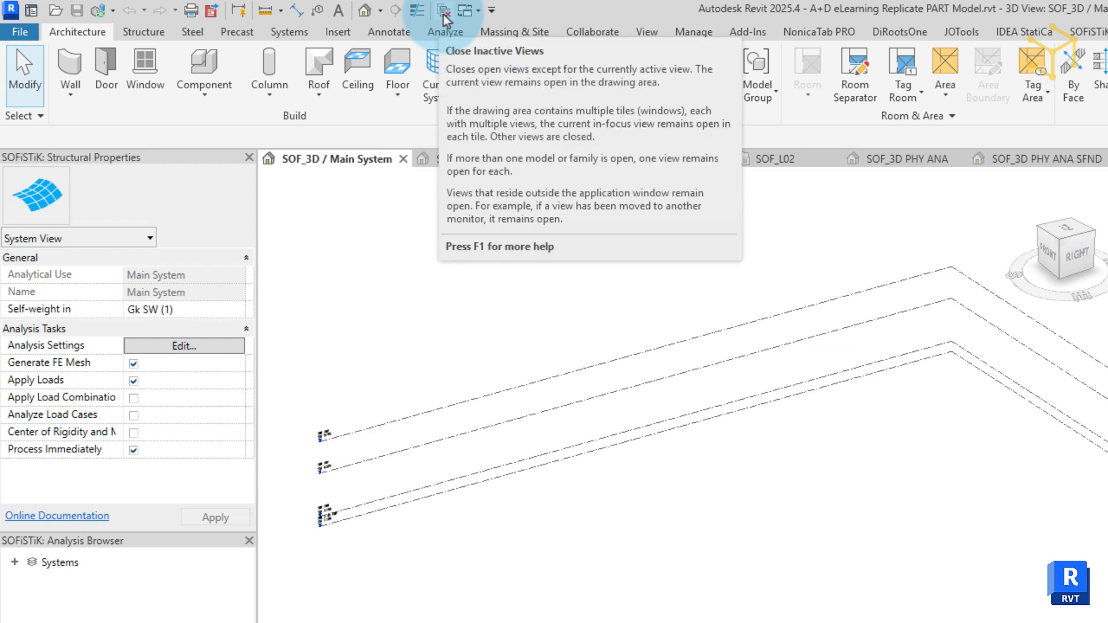
pyautogui.click(444, 13)
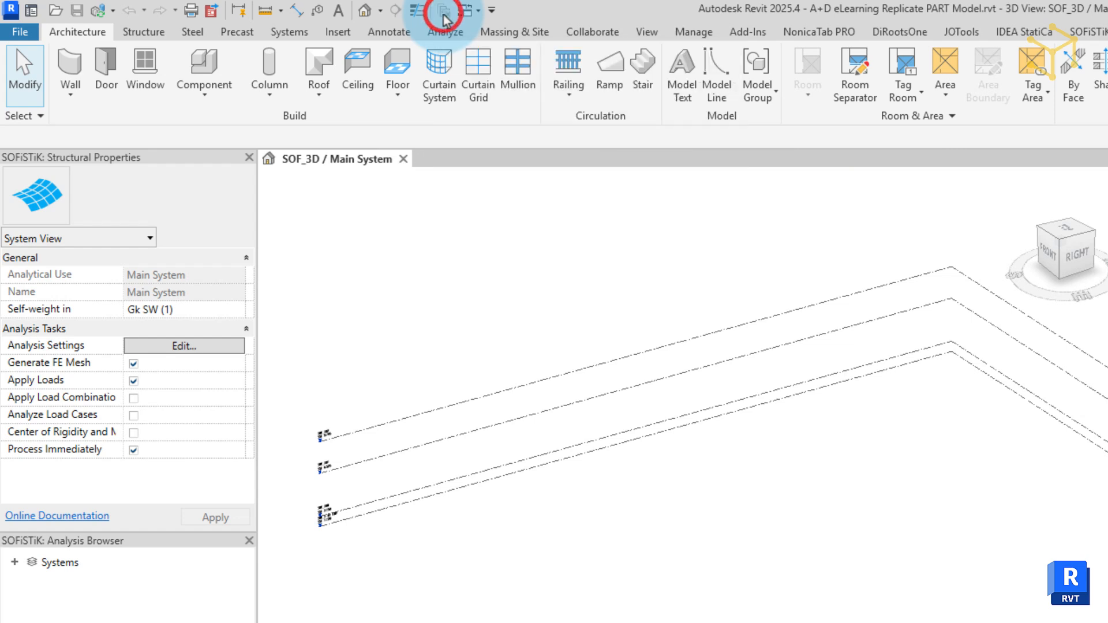
pyautogui.click(316, 276)
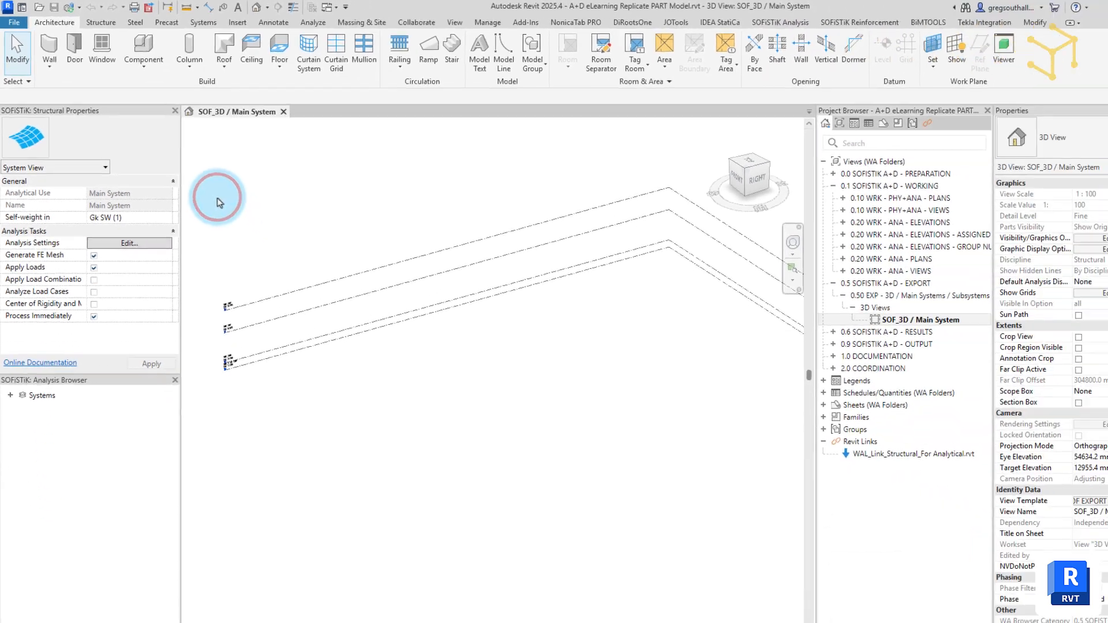
pyautogui.click(601, 372)
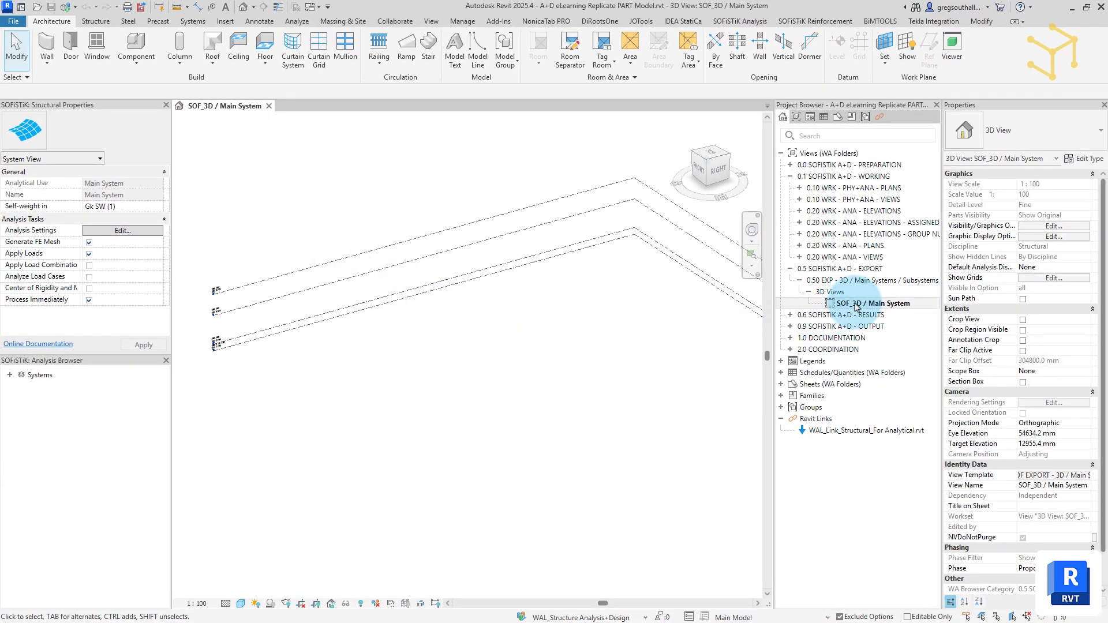
# Collapse the 0.5 EXPORT and 0.1 WORKING groups and open the SOF_3D PHY ANA AMG 25.00.00 PREFILTER view from the 0.0 SOFISTIK A+D - PREPARATION group
pyautogui.click(790, 268)
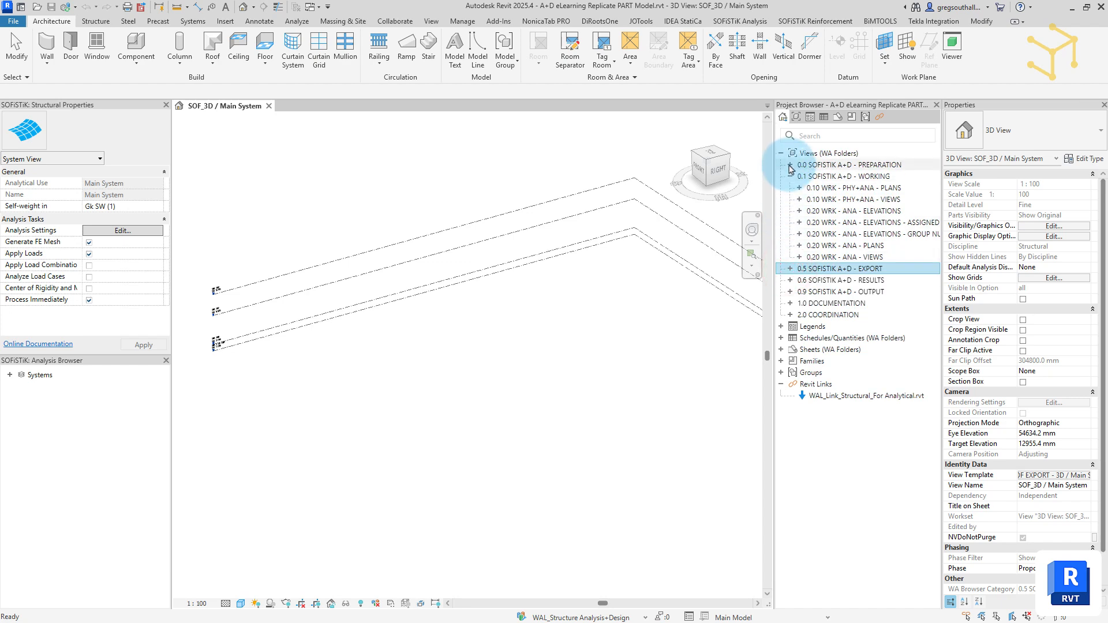
pyautogui.click(790, 165)
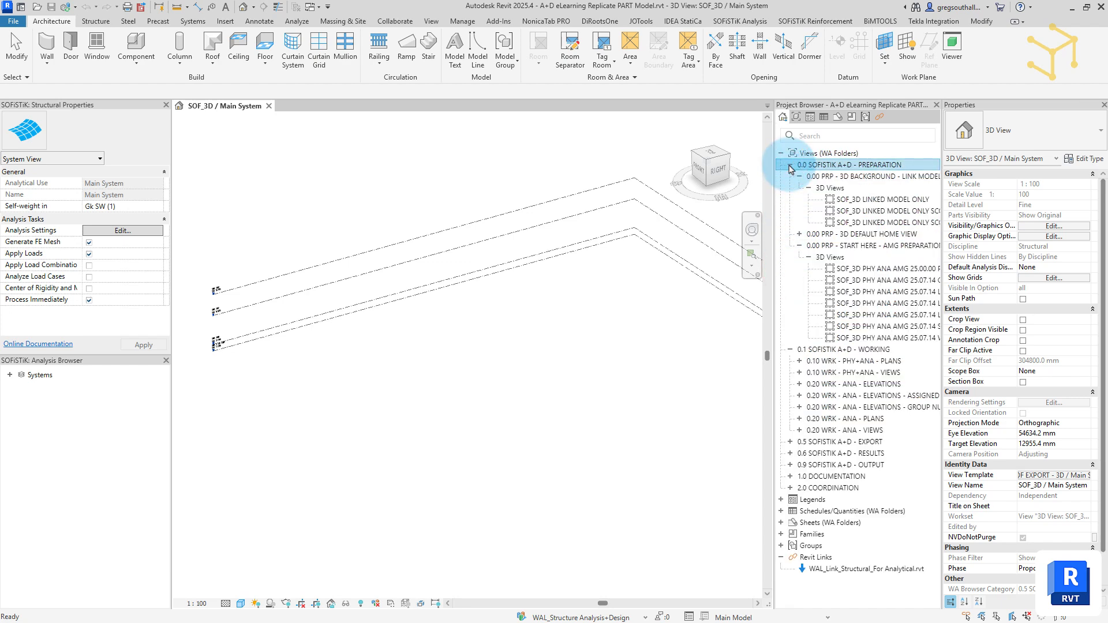
pyautogui.click(790, 350)
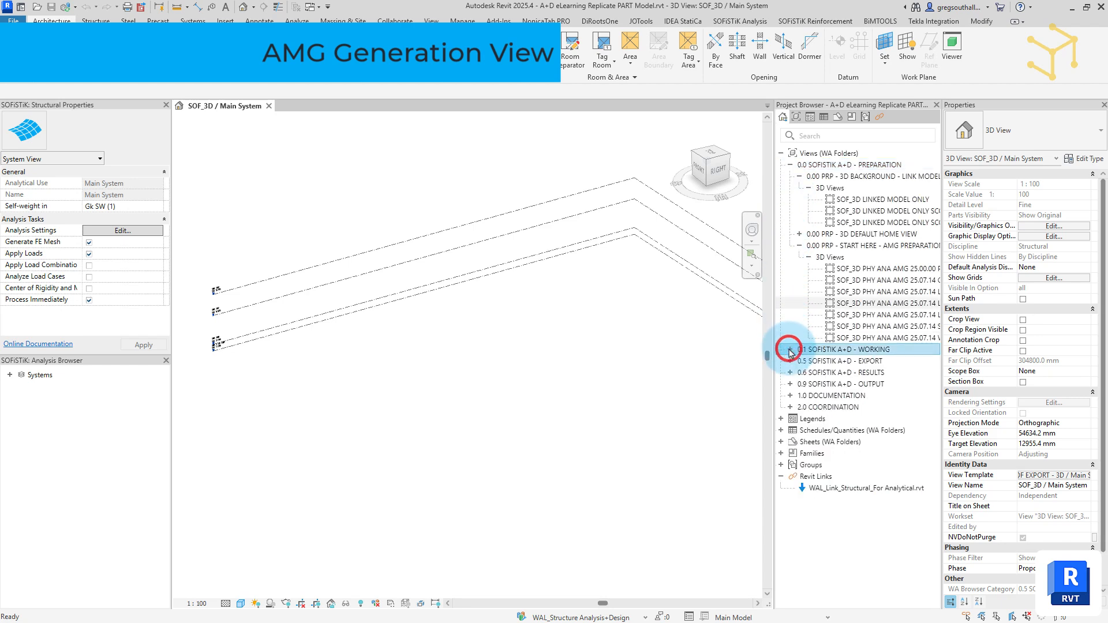
pyautogui.doubleClick(865, 271)
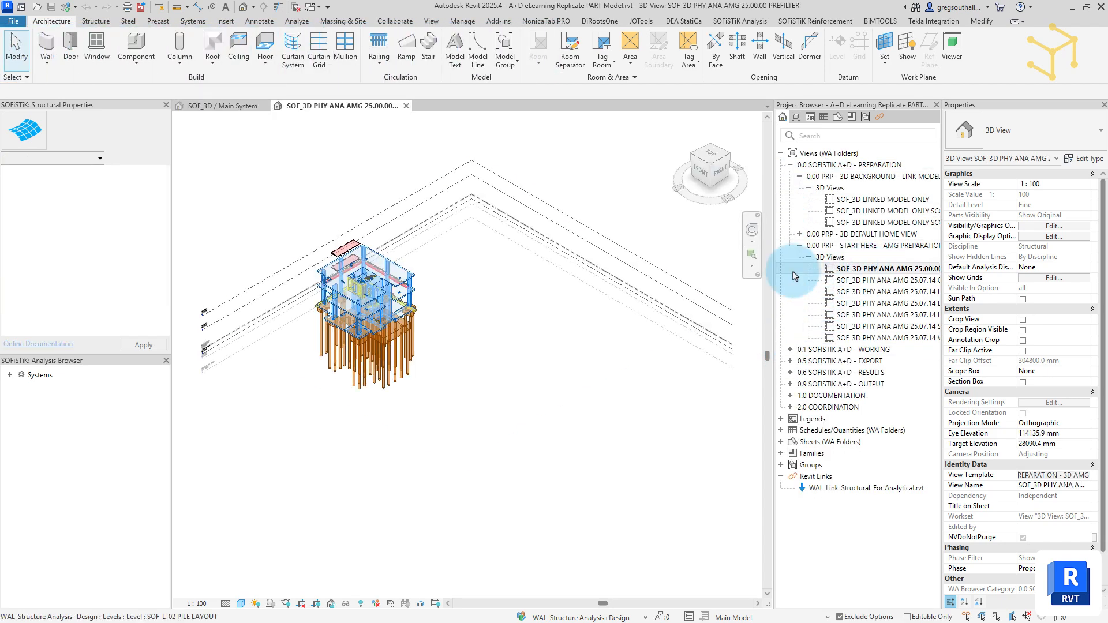
pyautogui.scroll(4, 294, 287)
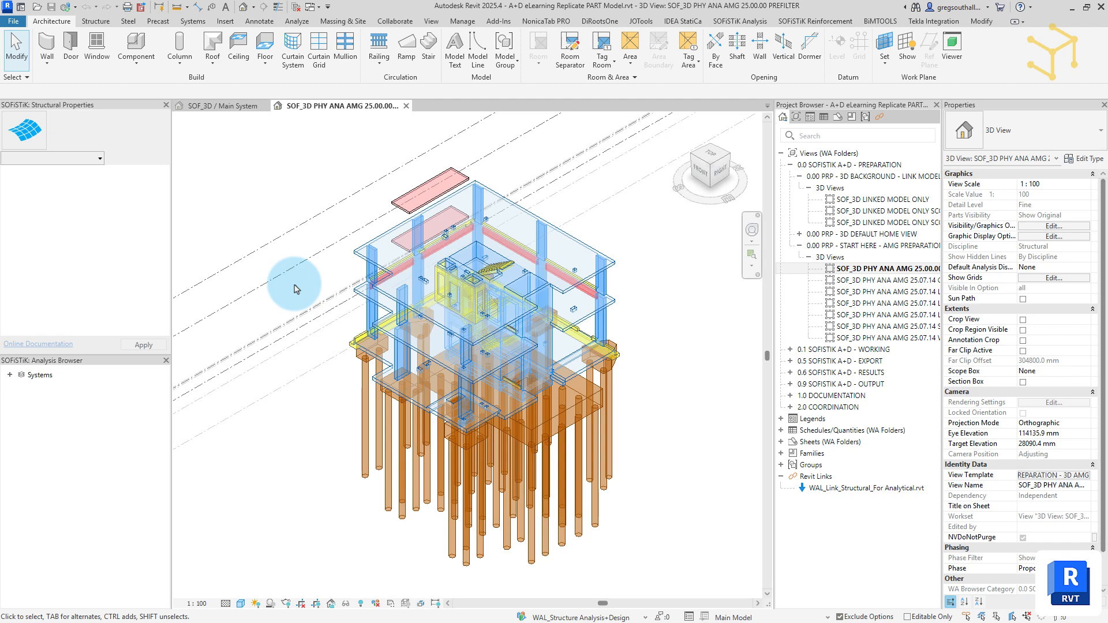
pyautogui.click(687, 340)
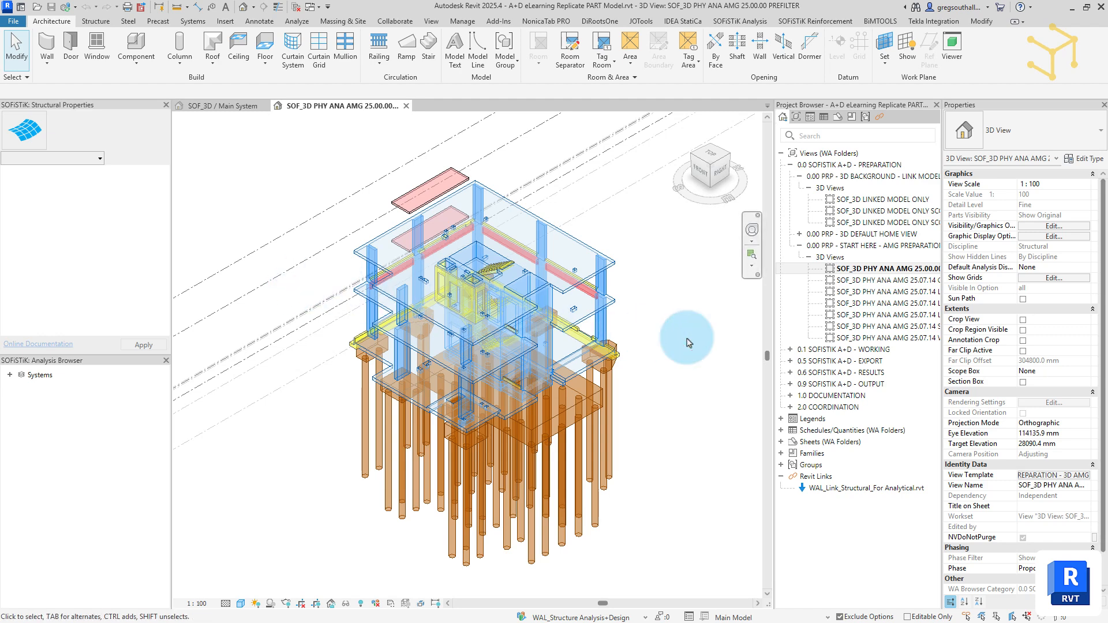
# Duplicate the SOF_3D PHY ANA AMG 25.00.00 PREFILTER view and rename the copy SOF_3D PHY ANA AMG 25.07.14_AMG GENERATION
pyautogui.rightClick(887, 271)
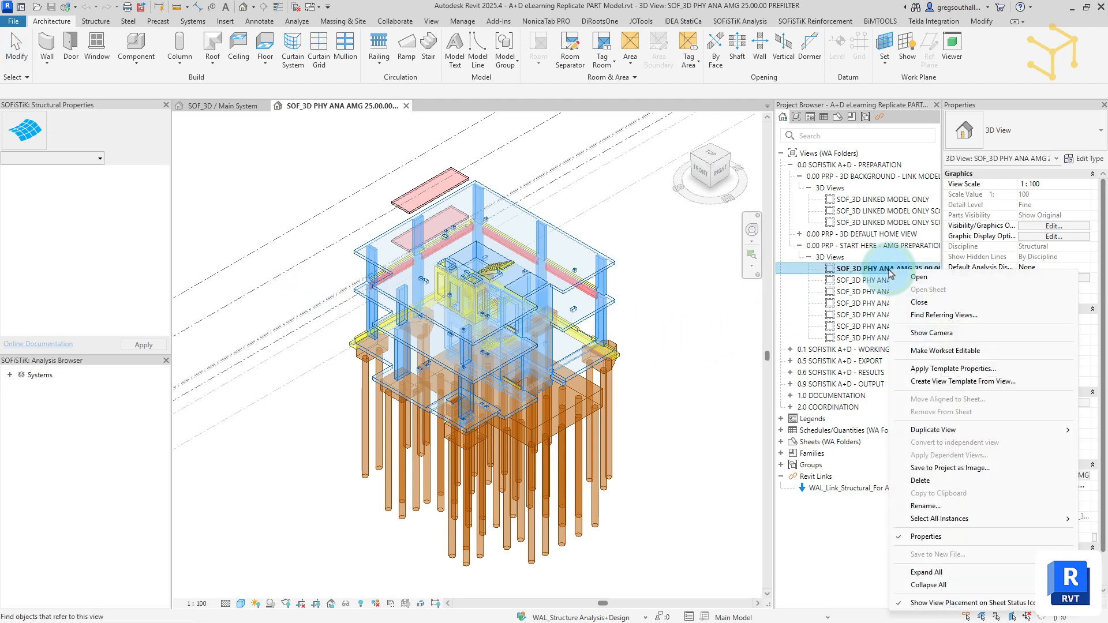
pyautogui.moveTo(932, 430)
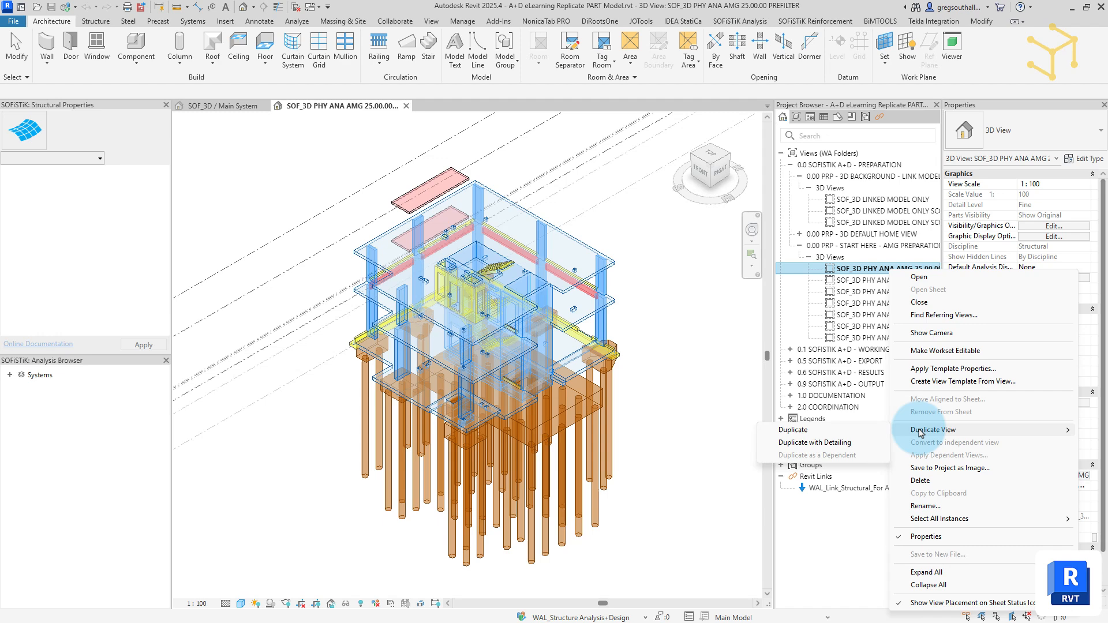
pyautogui.click(824, 431)
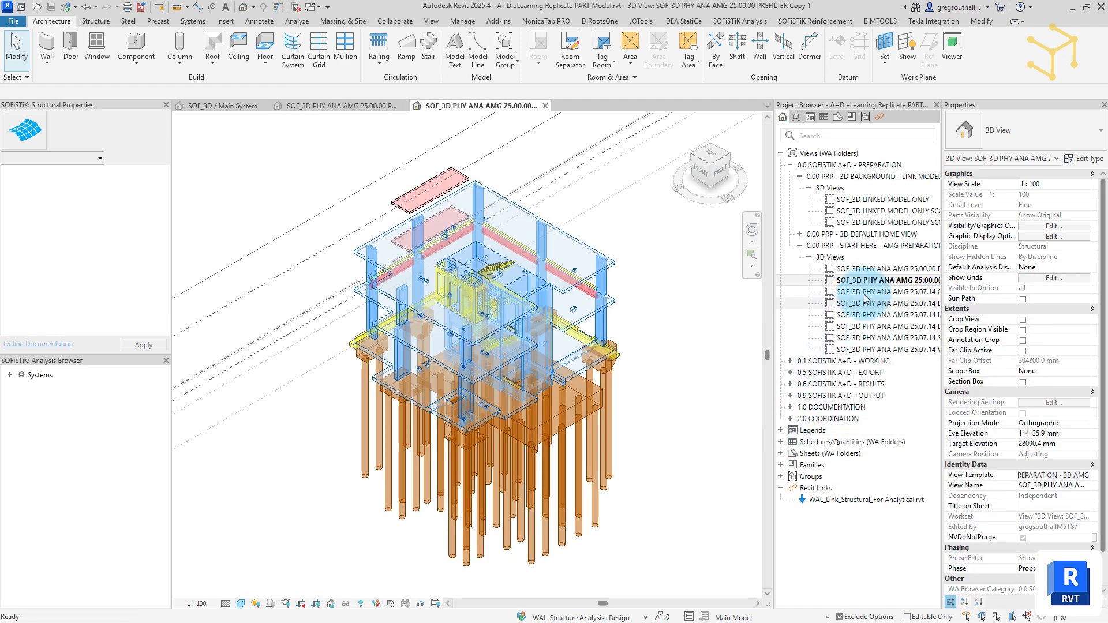
pyautogui.click(873, 282)
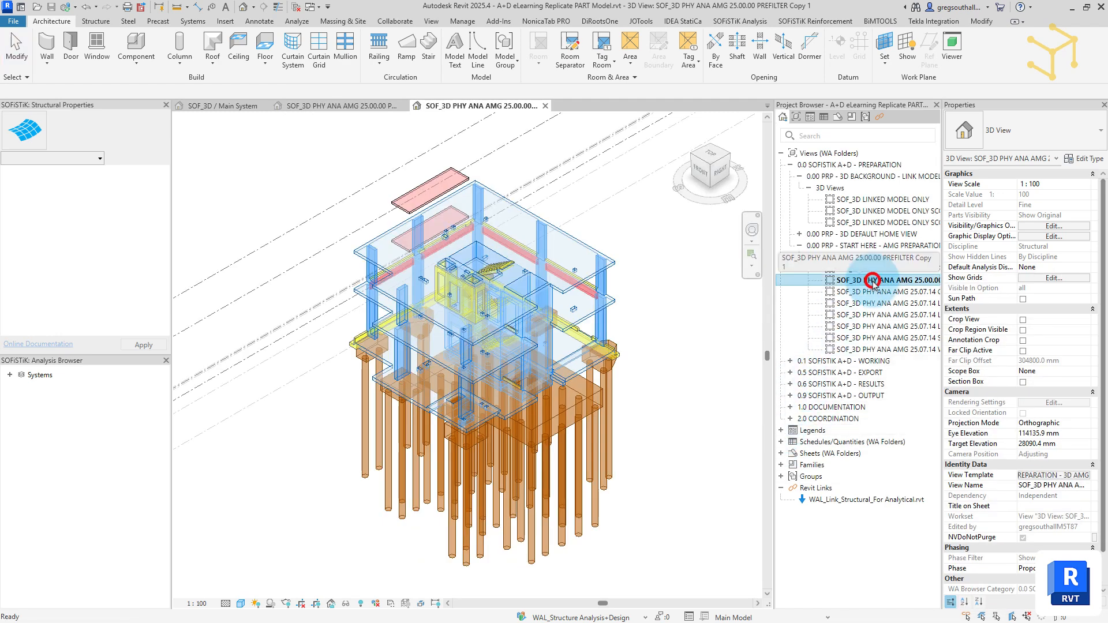
pyautogui.click(873, 280)
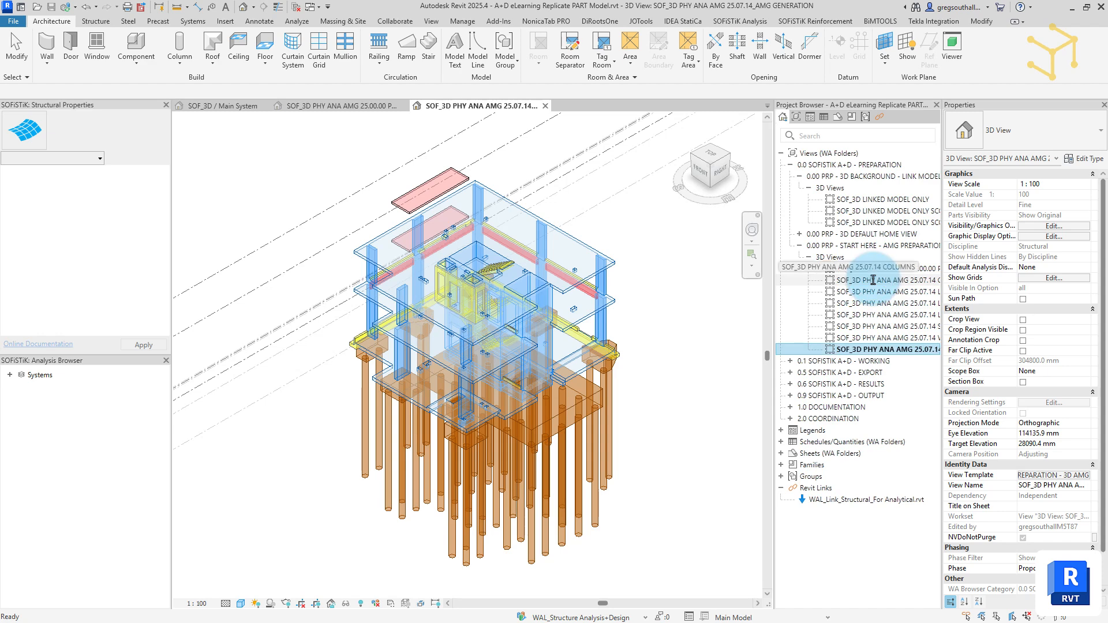
pyautogui.click(882, 349)
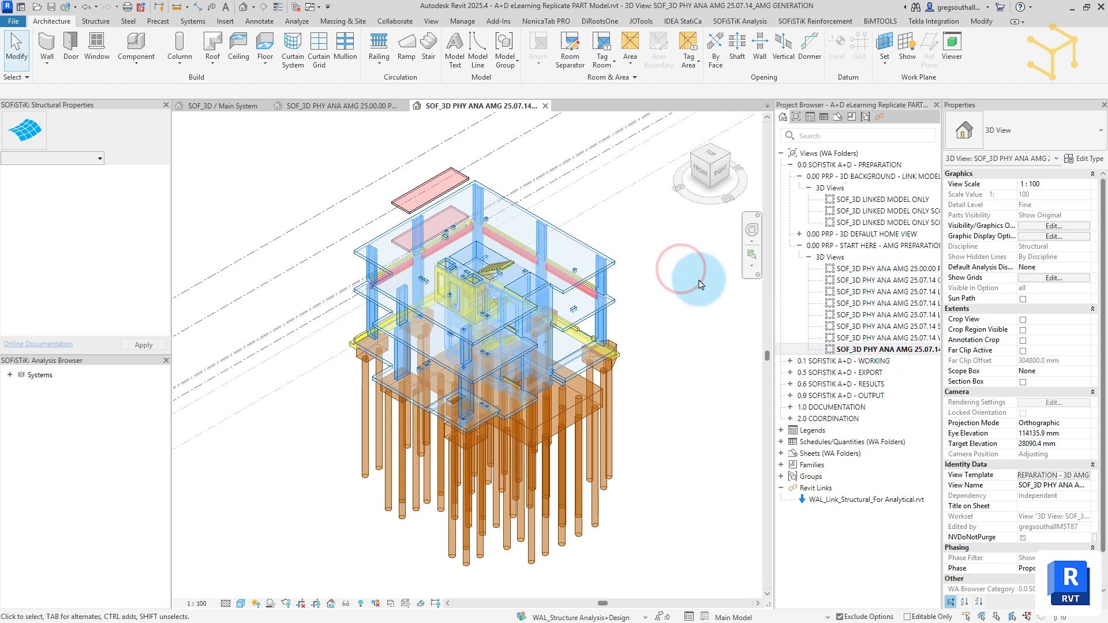
# Remove the view template from the AMG GENERATION view by assigning <None>
pyautogui.click(1028, 475)
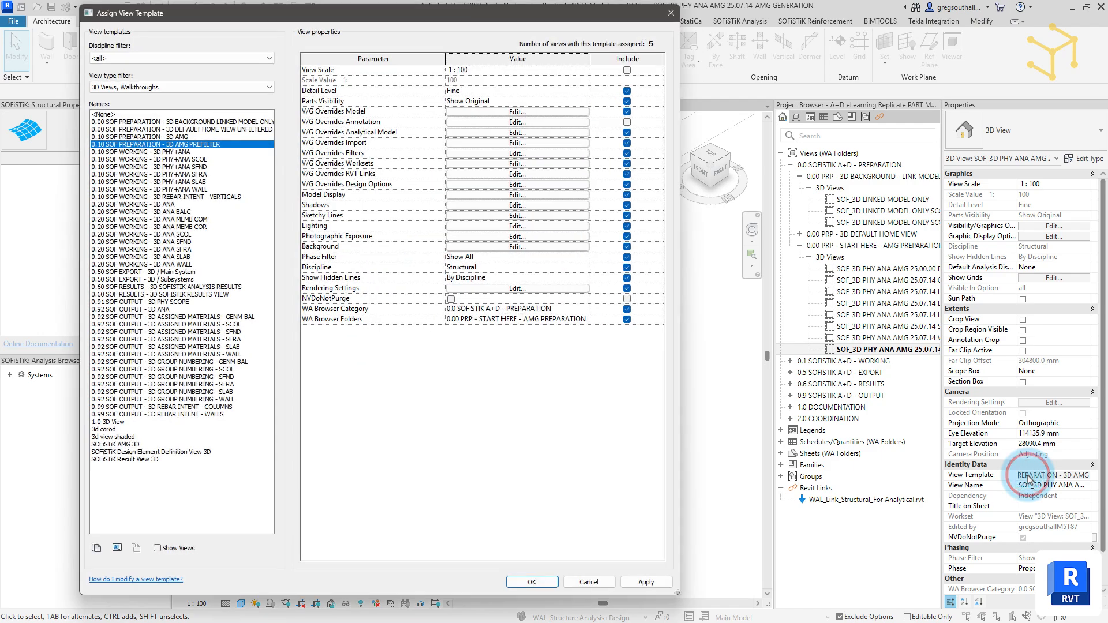
pyautogui.click(103, 115)
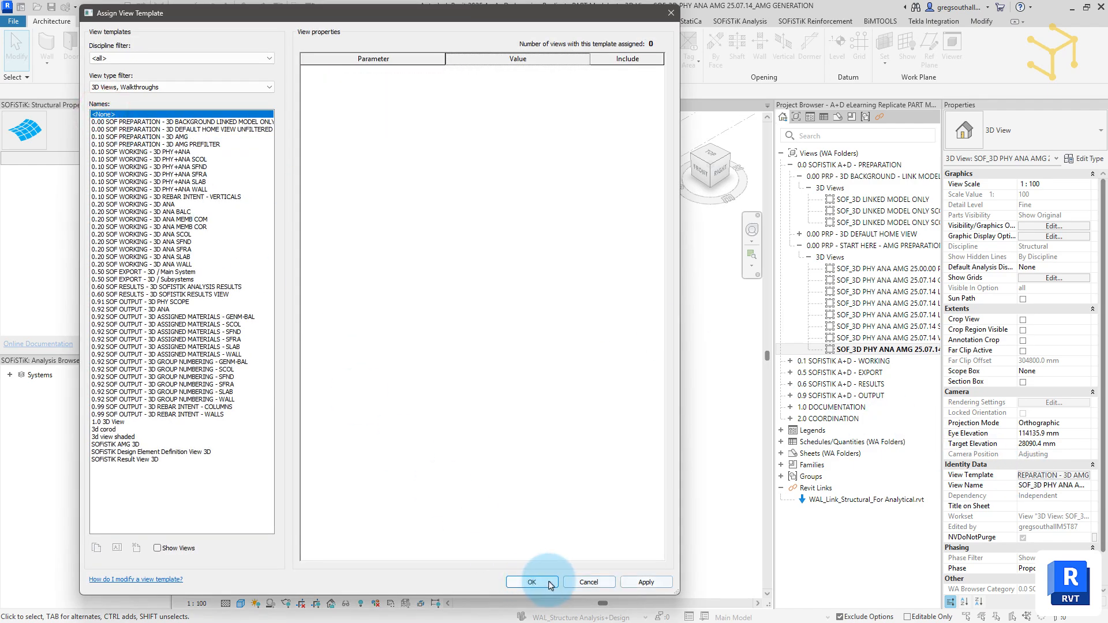
pyautogui.click(644, 582)
pyautogui.click(530, 581)
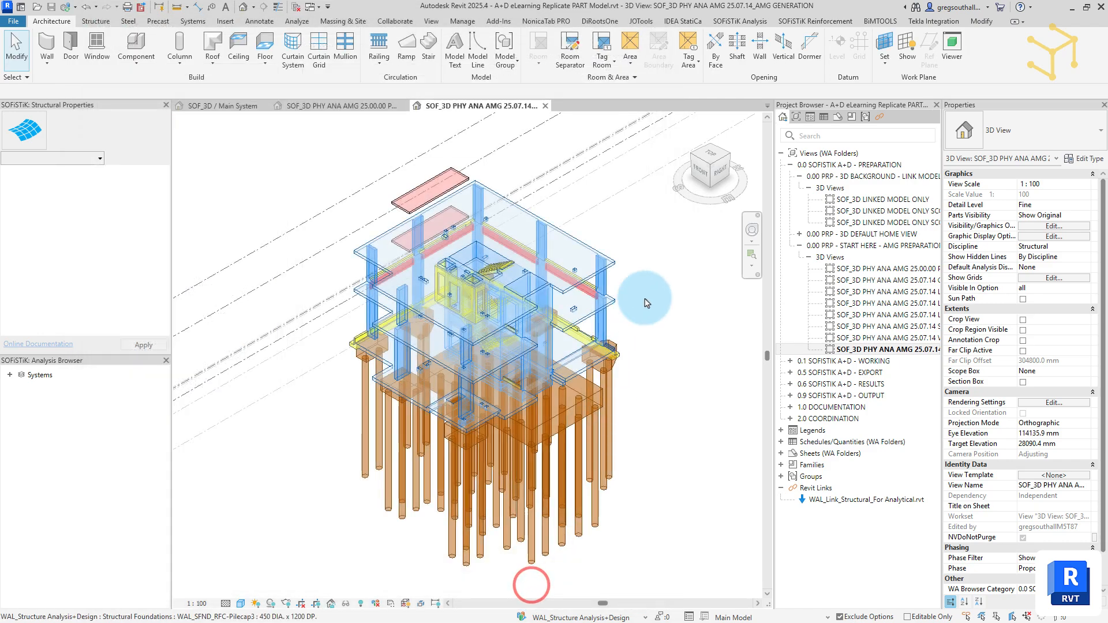
pyautogui.click(651, 289)
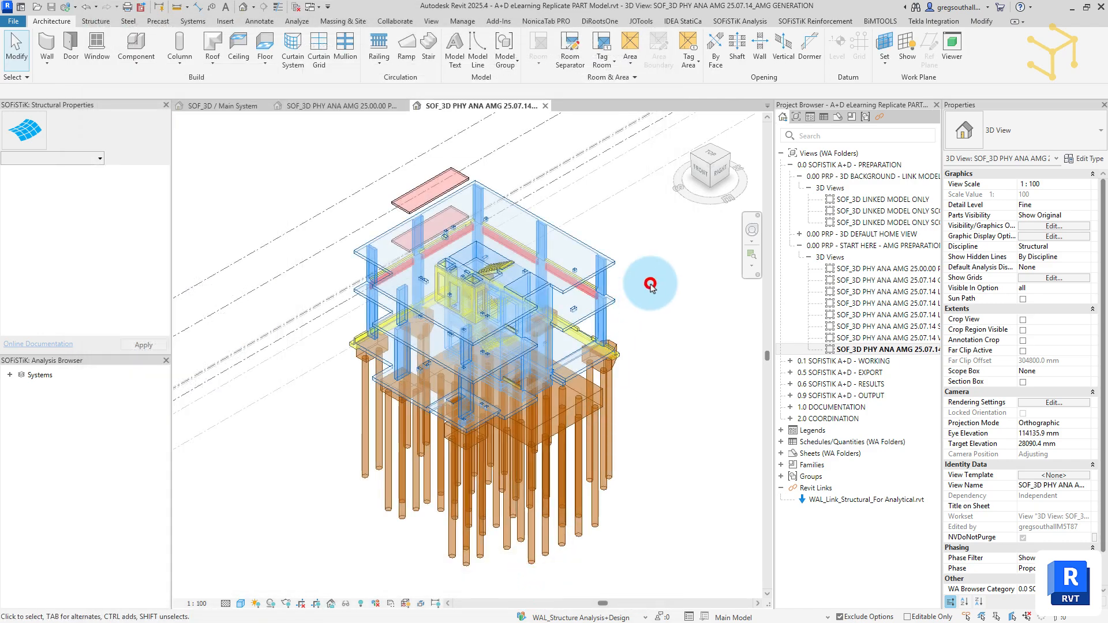
# In the AMG GENERATION view's filter overrides, hide SOF_NOSC-No Scope elements, SOF_GENM_STAIR, SOF_GENM_BAL-Balcony and the project-specific WAL_GENM_BAL filter
pyautogui.click(1030, 226)
pyautogui.moveTo(257, 132); pyautogui.dragTo(476, 165)
pyautogui.click(515, 188)
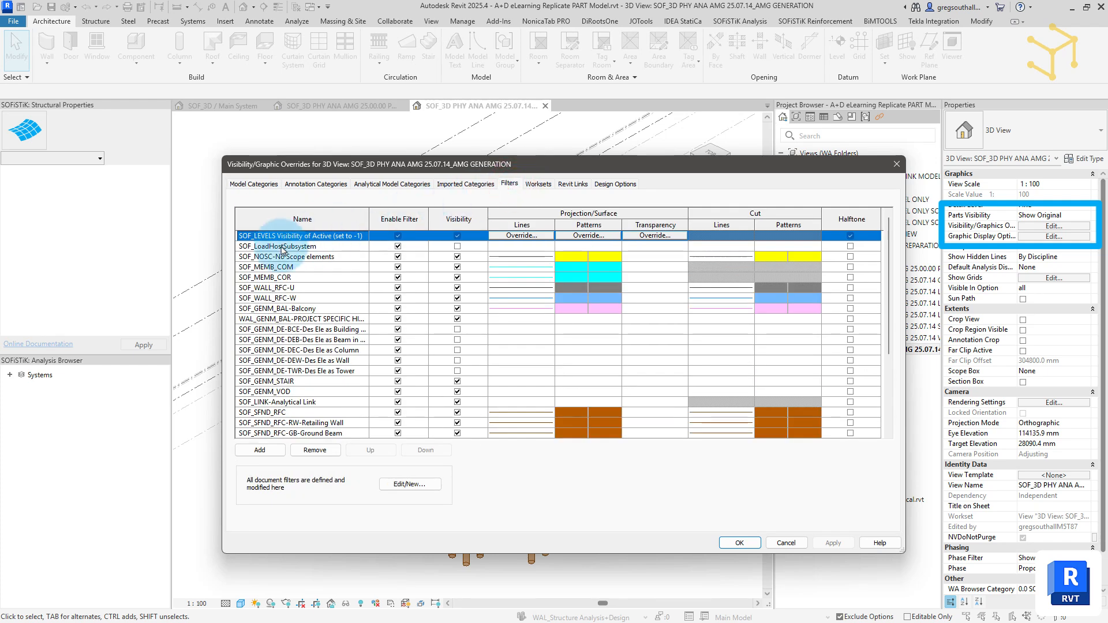
pyautogui.click(457, 256)
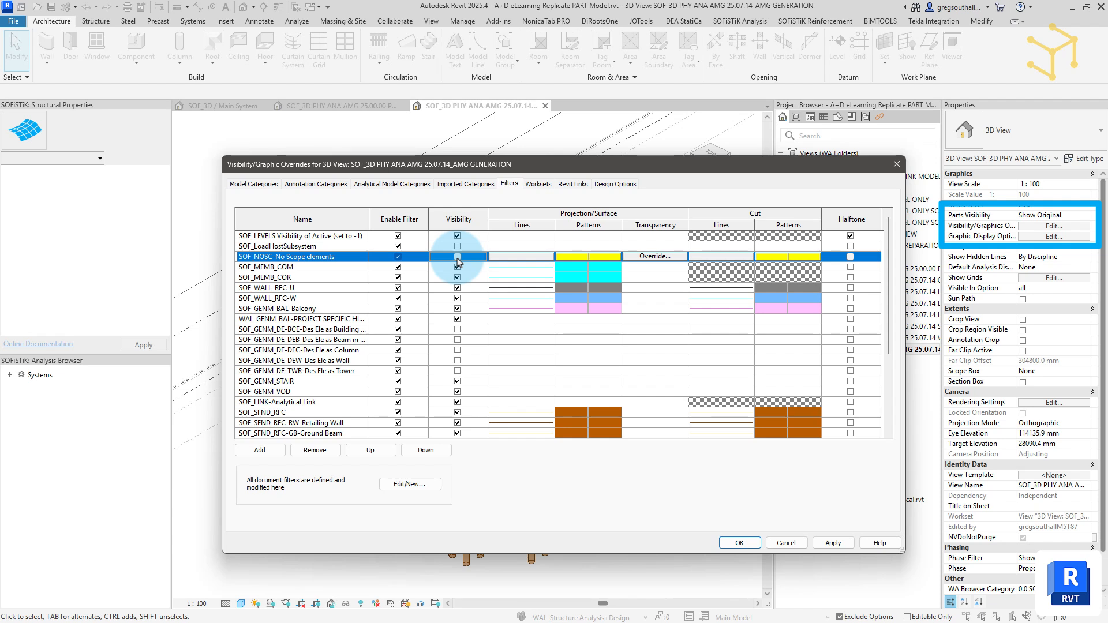
pyautogui.click(457, 382)
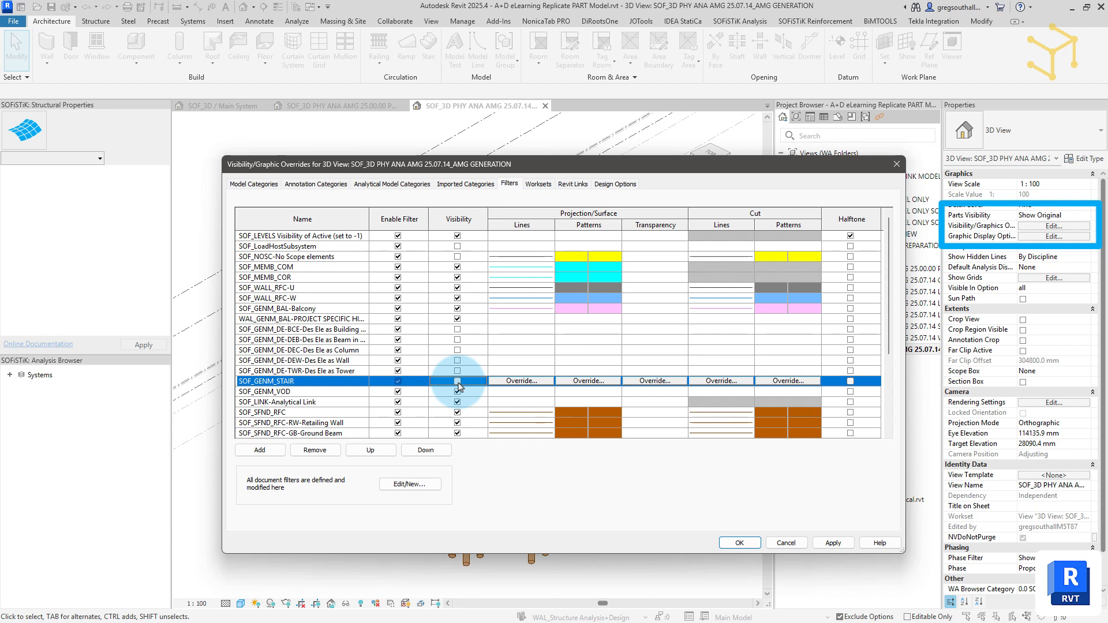
pyautogui.click(458, 309)
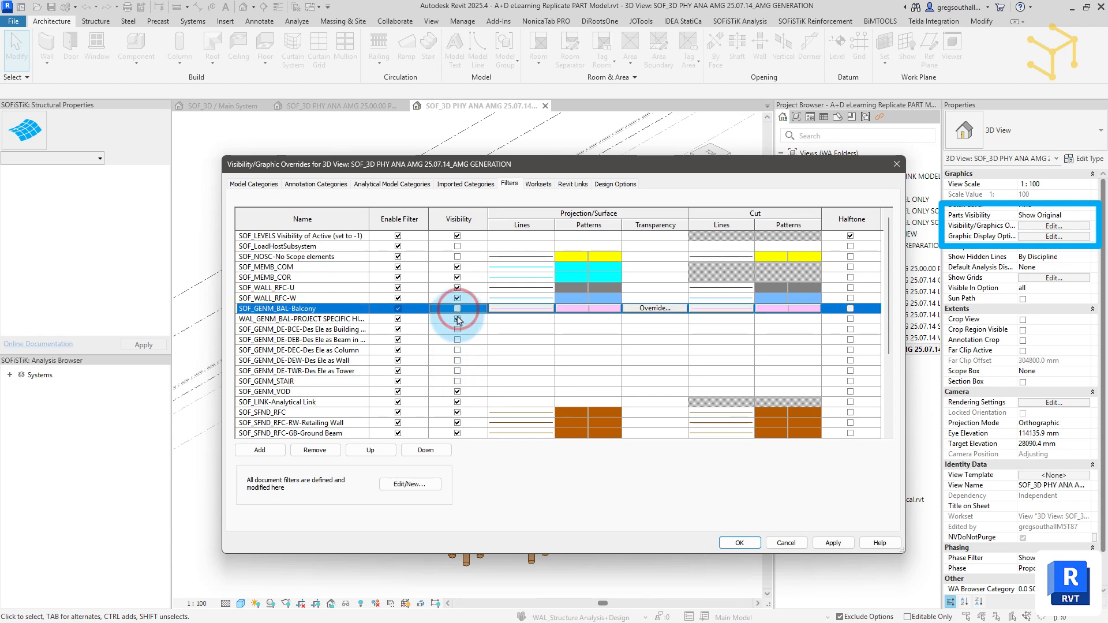
pyautogui.click(458, 320)
# Turn off visibility for the SOF_LEVELS Visibility of Active (set to -1) filter
pyautogui.scroll(-4, 456, 323)
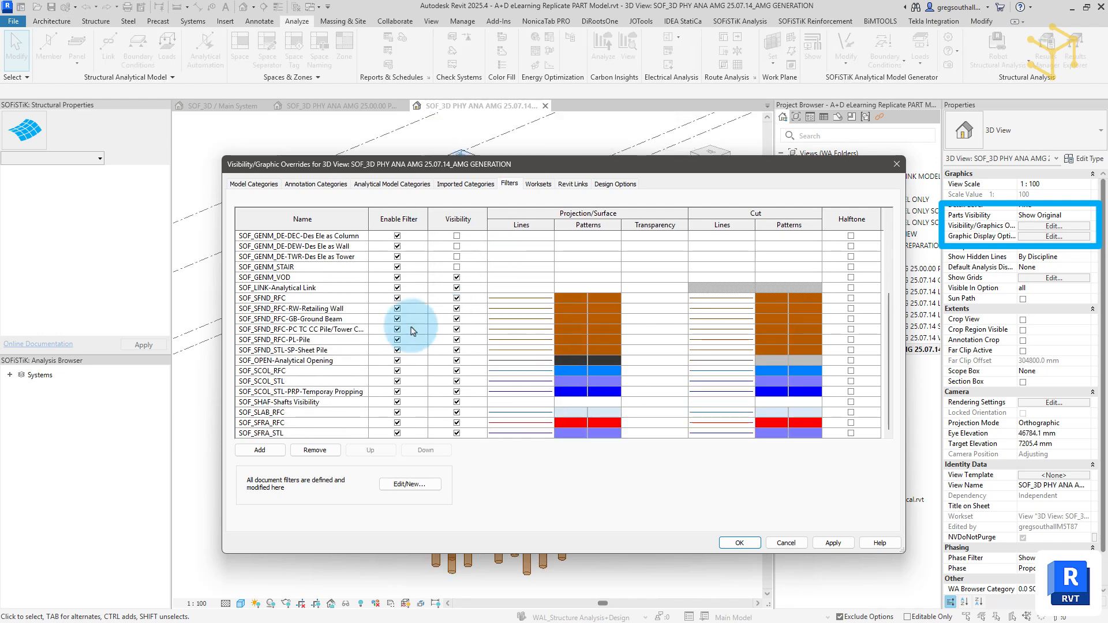
pyautogui.scroll(4, 411, 331)
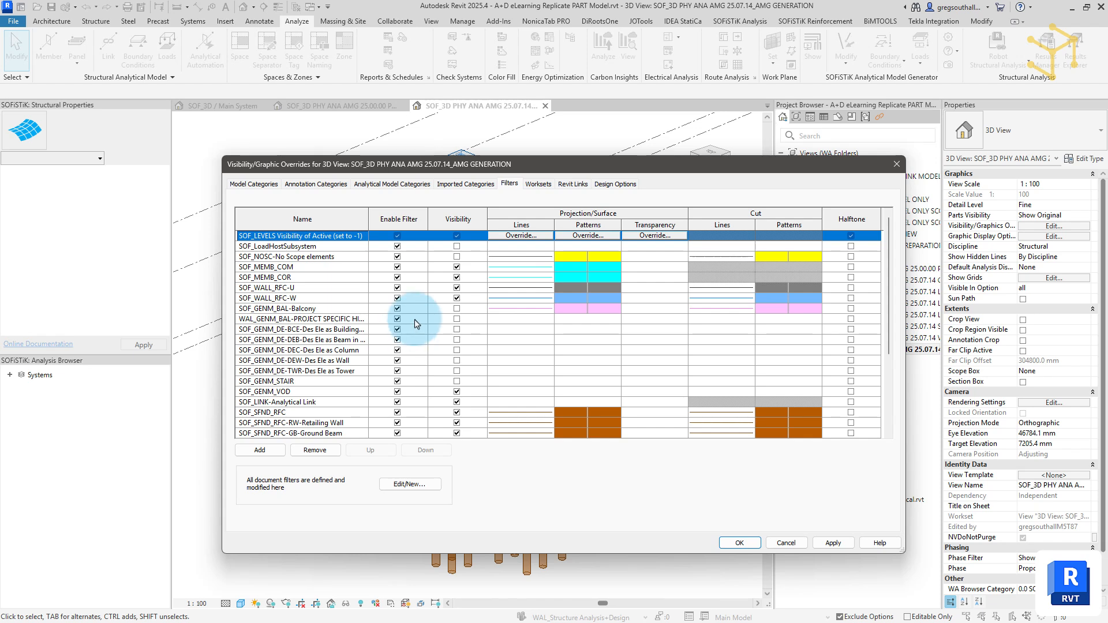
pyautogui.click(456, 235)
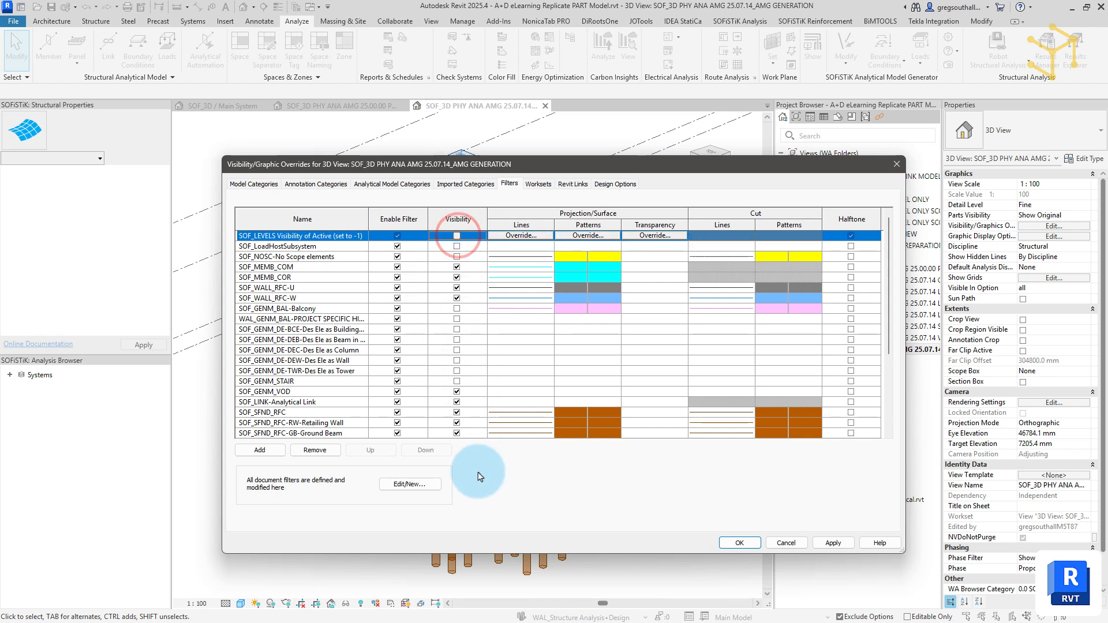
# Hide all six SOF_SFND foundation filters, from SOF_SFND_RFC through SOF_SFND_STL-SP-Sheet Pile, and apply the overrides to the view
pyautogui.scroll(-3, 319, 338)
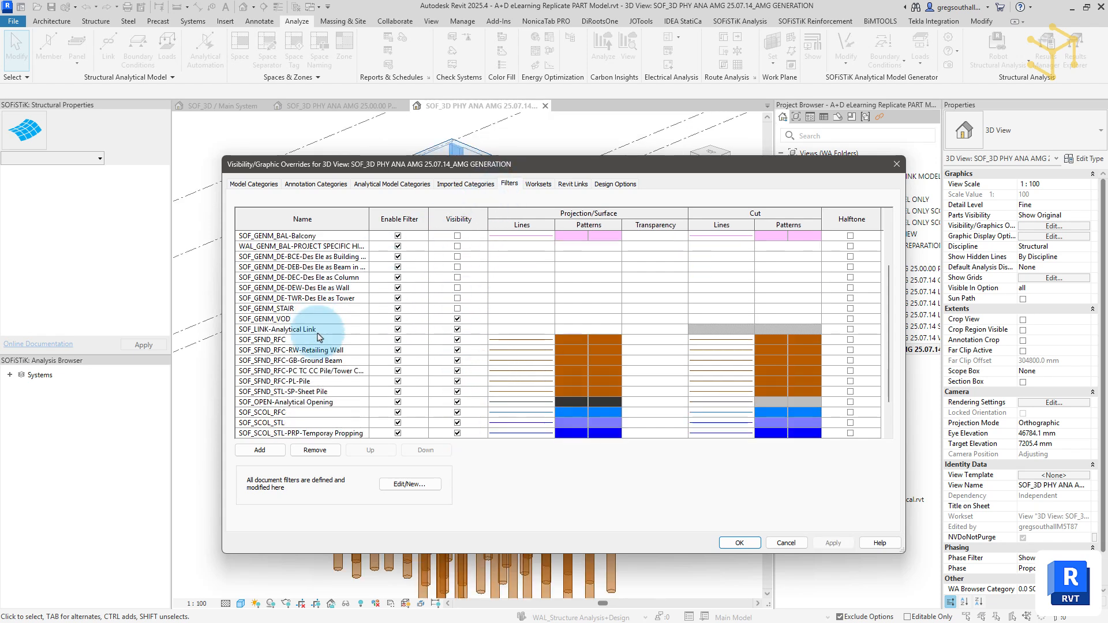
pyautogui.scroll(-1, 319, 338)
pyautogui.click(263, 306)
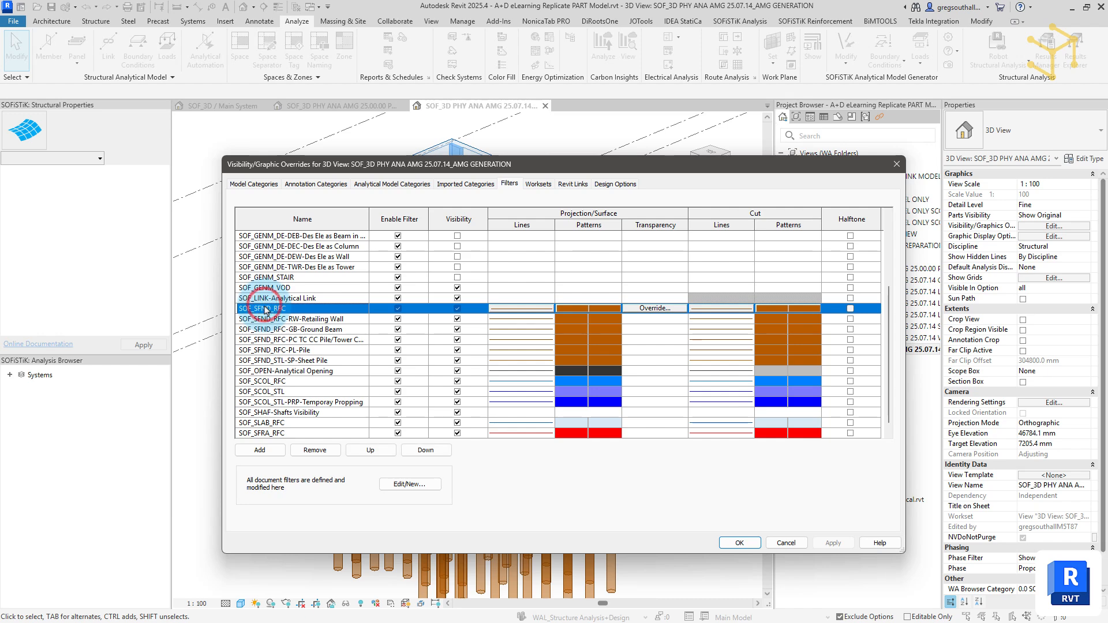
pyautogui.keyDown('shift'); pyautogui.click(282, 362); pyautogui.keyUp('shift')
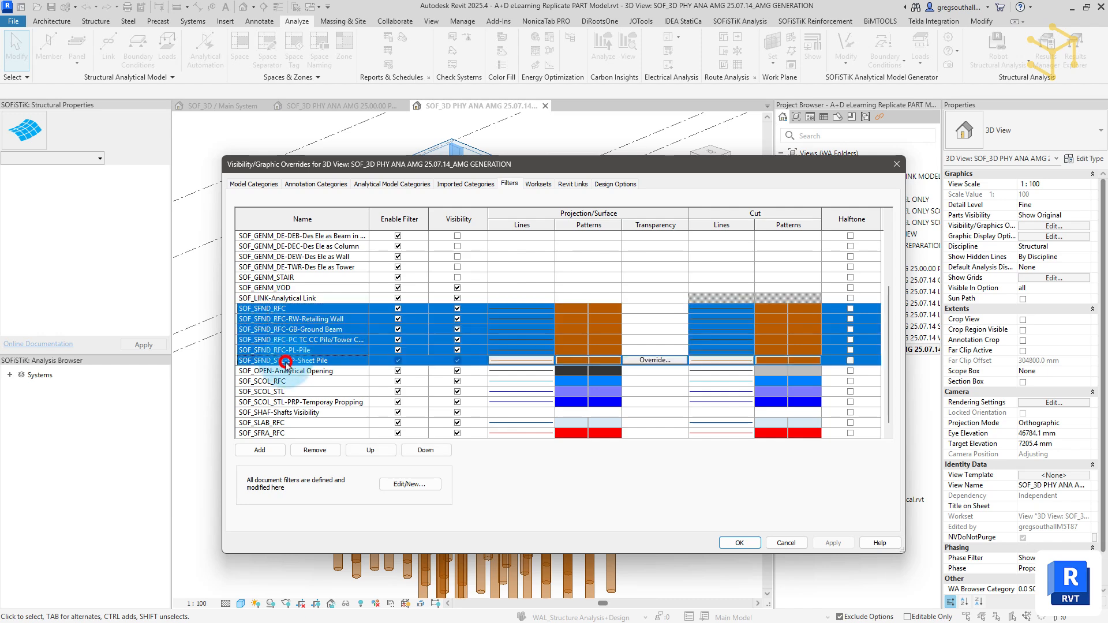
pyautogui.click(457, 360)
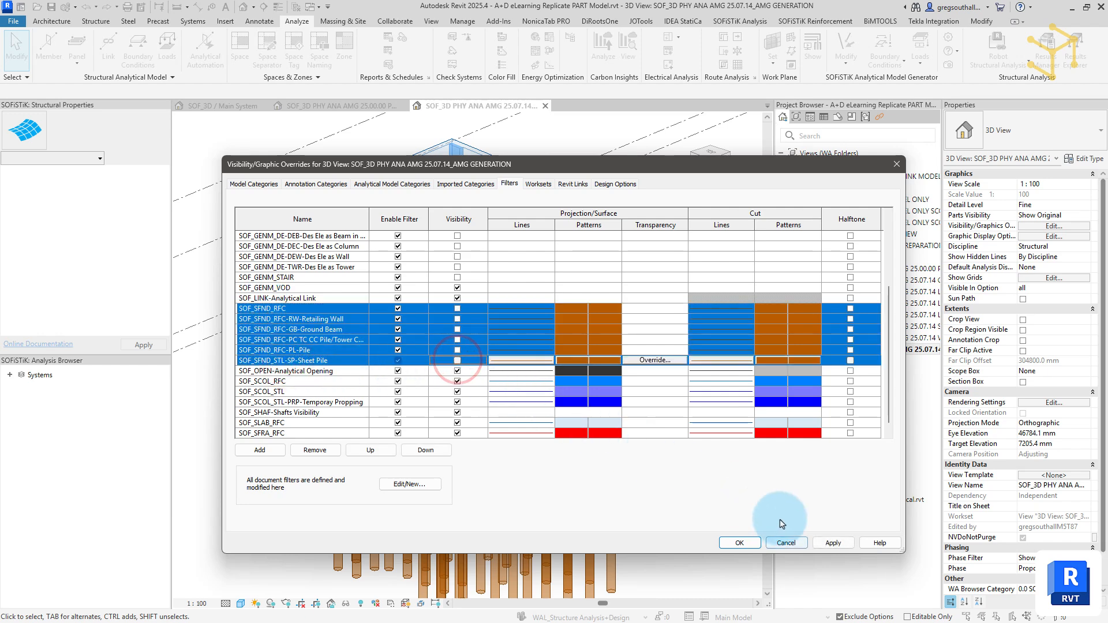
pyautogui.click(831, 543)
pyautogui.click(739, 543)
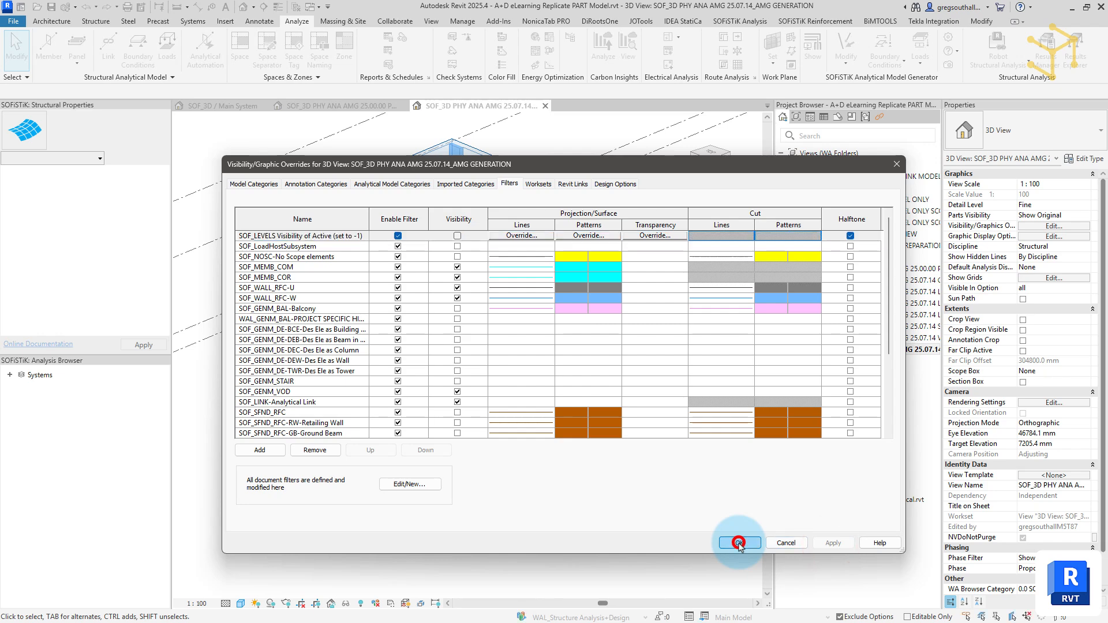
pyautogui.scroll(-3, 516, 423)
pyautogui.scroll(4, 421, 370)
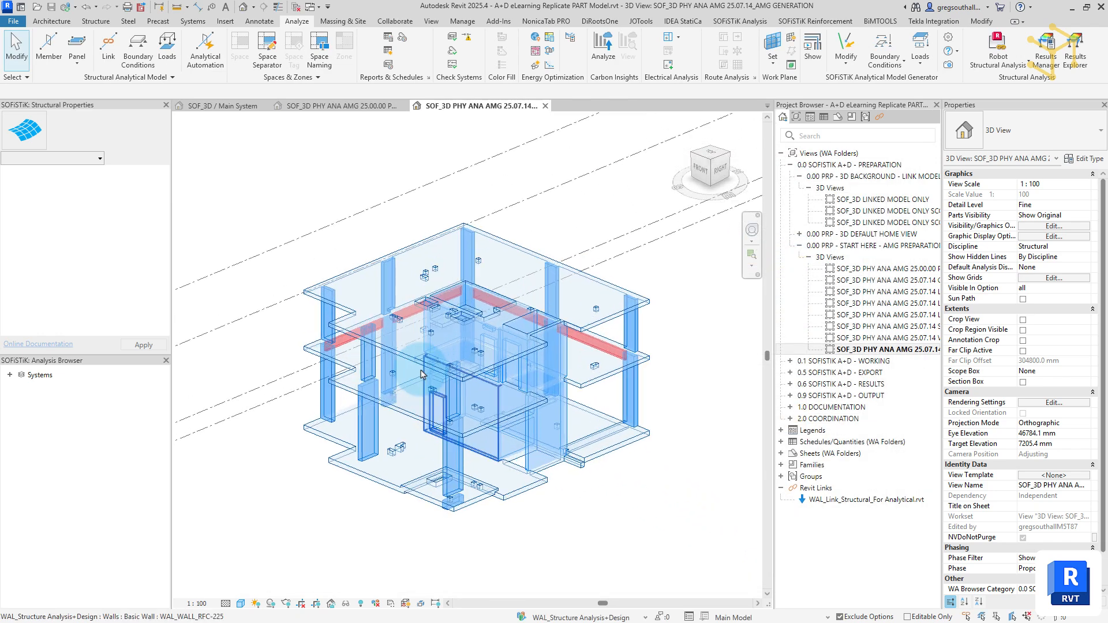
pyautogui.click(209, 220)
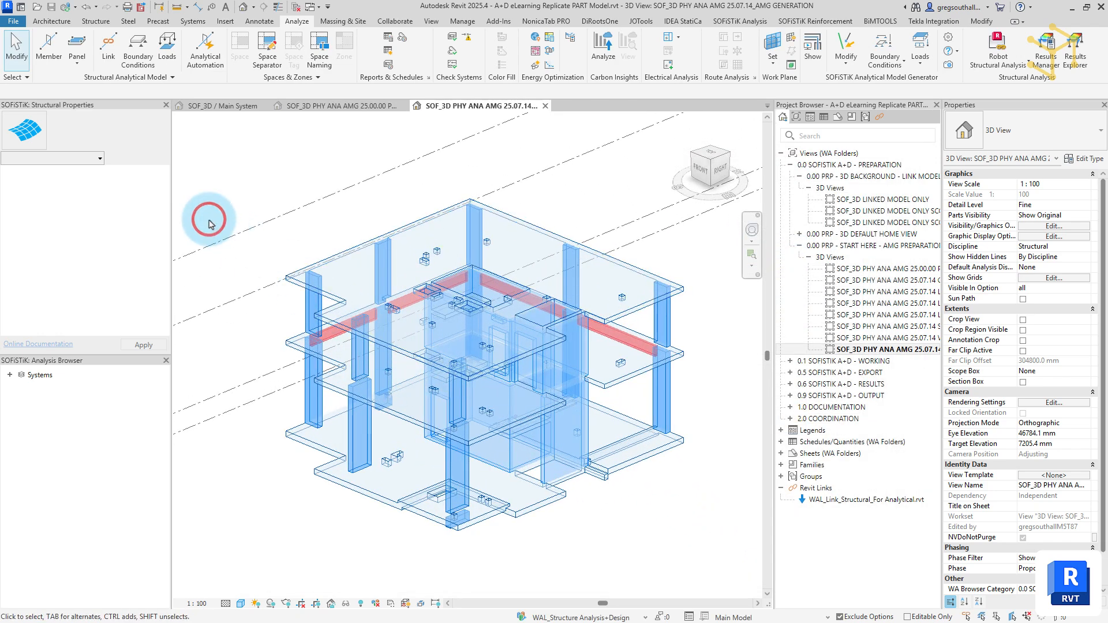